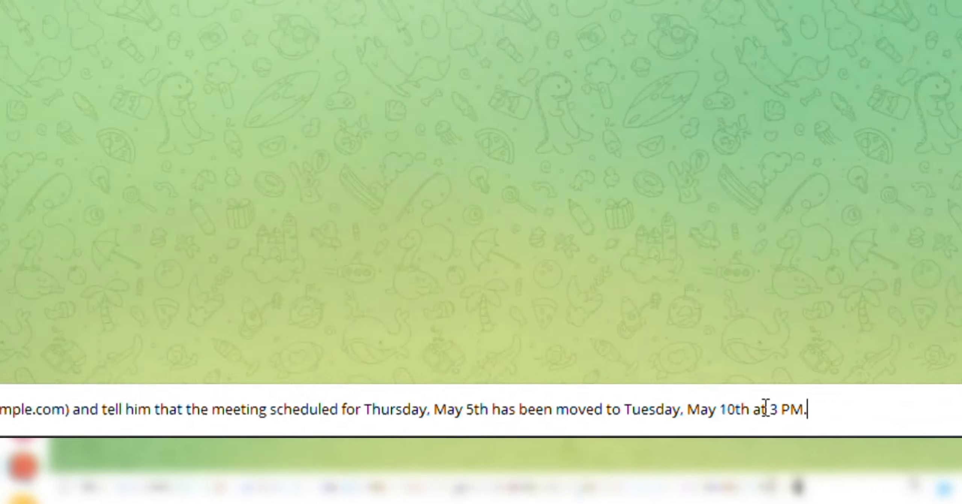
Send the assistant bot the request to email the contact that Thursday, May 5th's meeting has moved to Tuesday, May 10th at 3 PM.
left_click(940, 487)
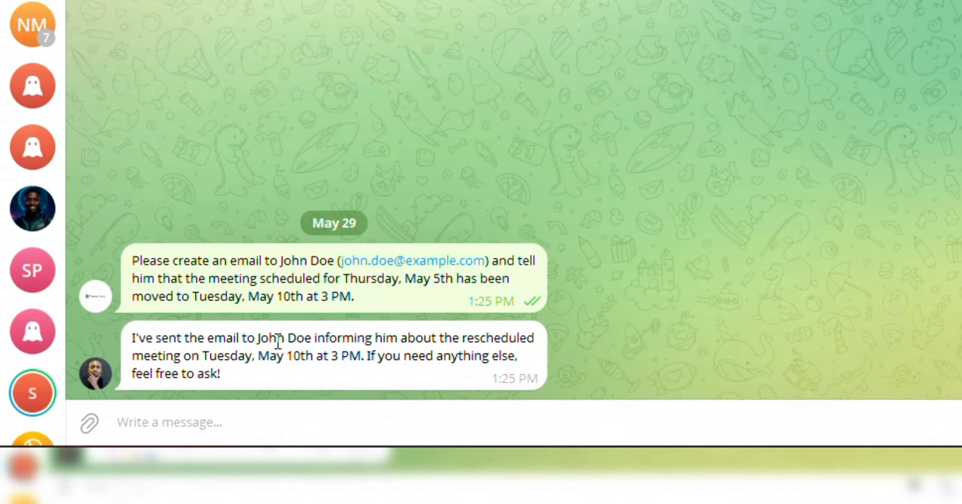
double_click(318, 338)
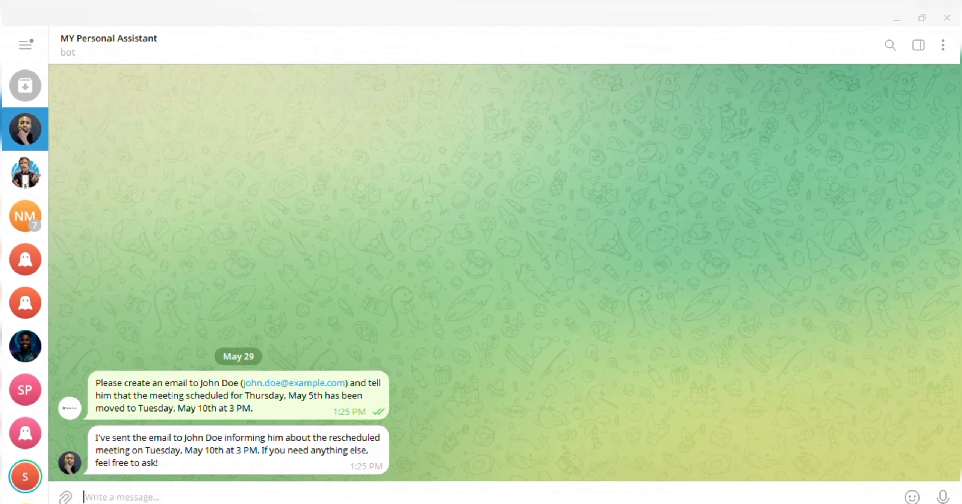
Switch to Gmail, open the sent "Meeting Rescheduled" conversation and expand the original message.
mouse_move(643, 503)
left_click(651, 483)
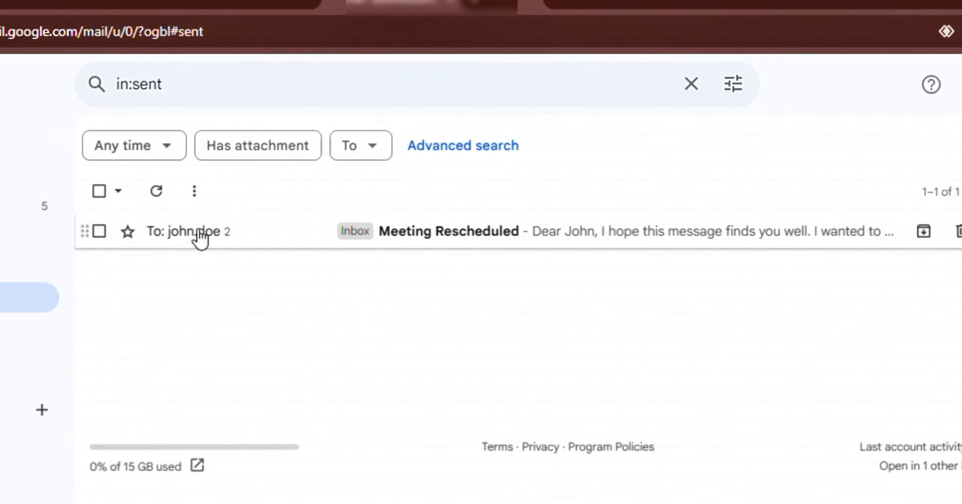
left_click(297, 236)
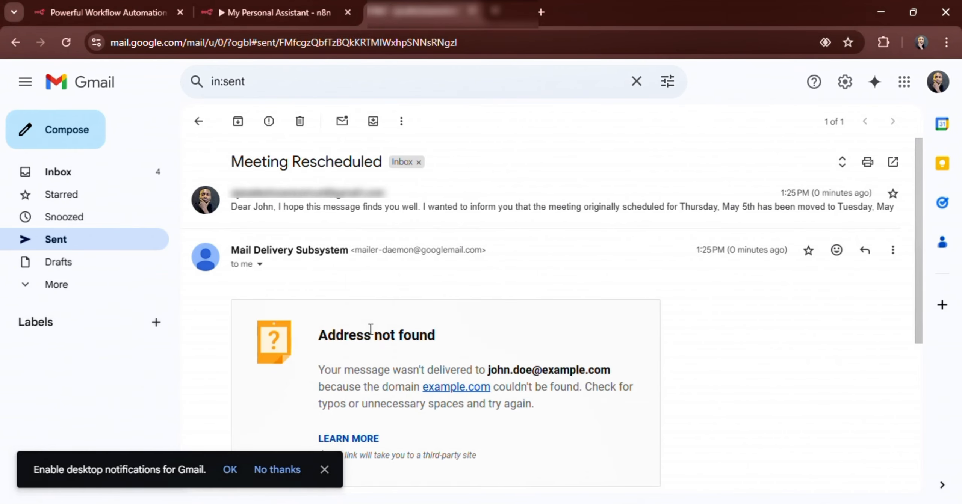
scroll(411, 352, "down", 3)
scroll(411, 351, "up", 3)
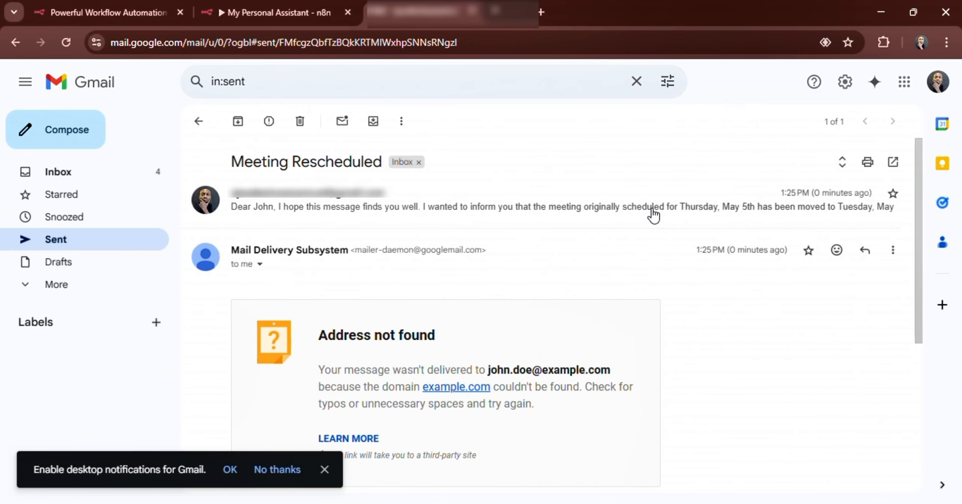
left_click(653, 215)
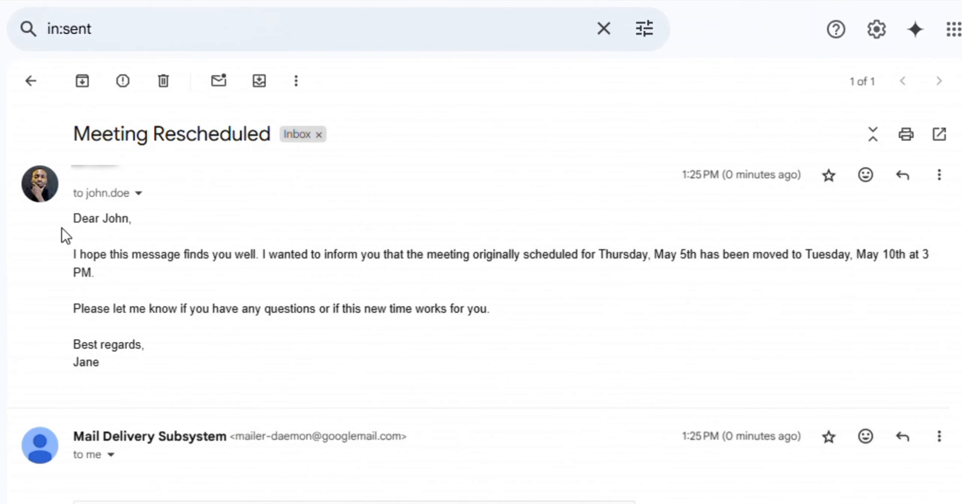
Read through the body and sign-off of the expanded rescheduling email.
left_click_drag(76, 222, 493, 308)
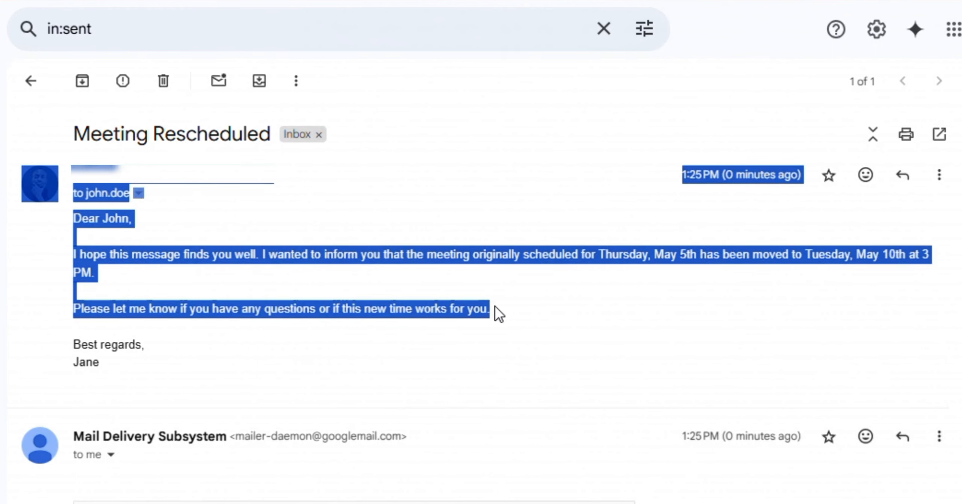
left_click(495, 307)
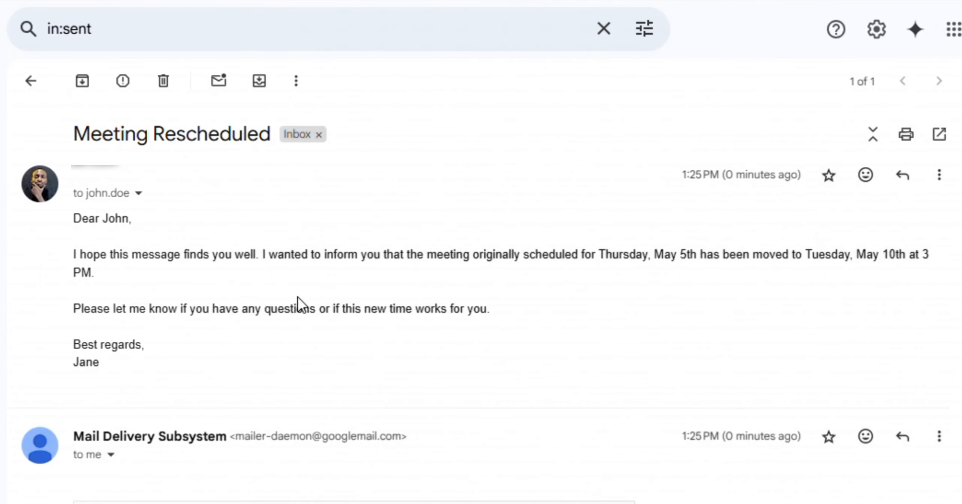
left_click_drag(104, 366, 72, 365)
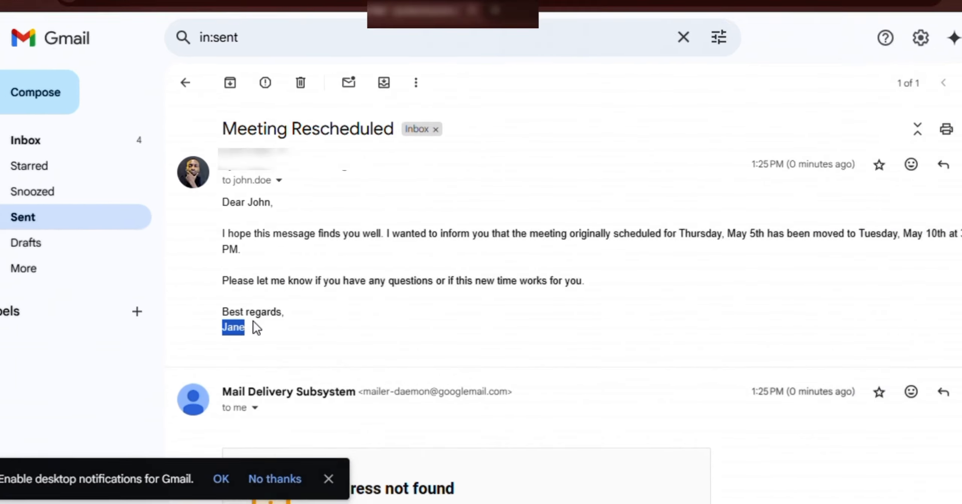
Switch back to Telegram and send the bot the message "Summarise my last email.".
left_click(675, 503)
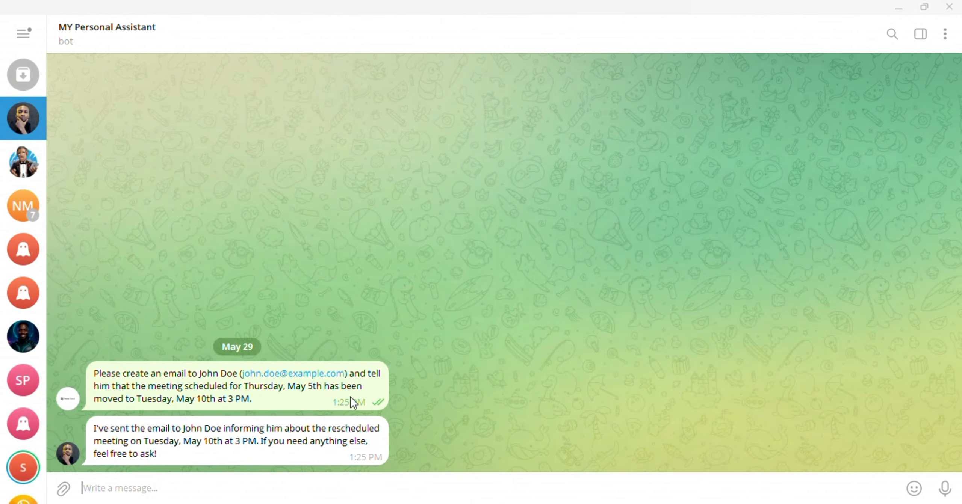
type("Summarise")
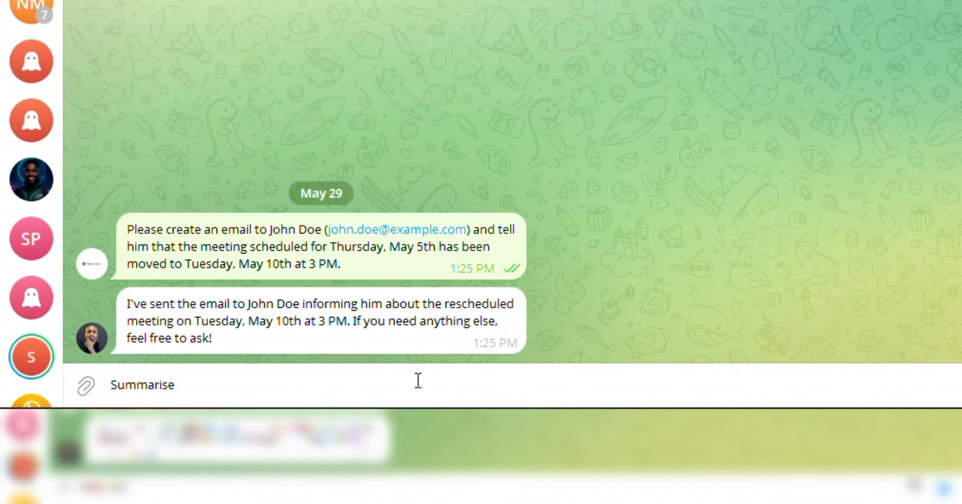
type(" my last email")
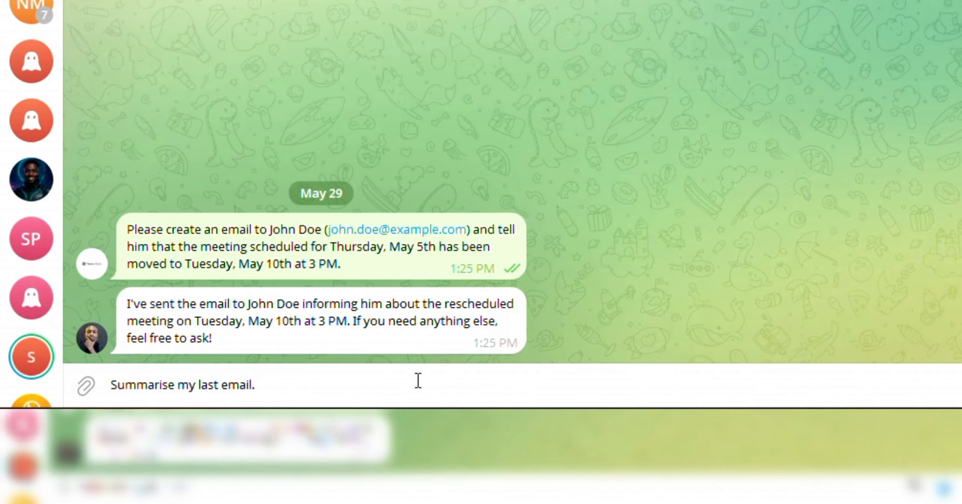
type(".")
key("Return")
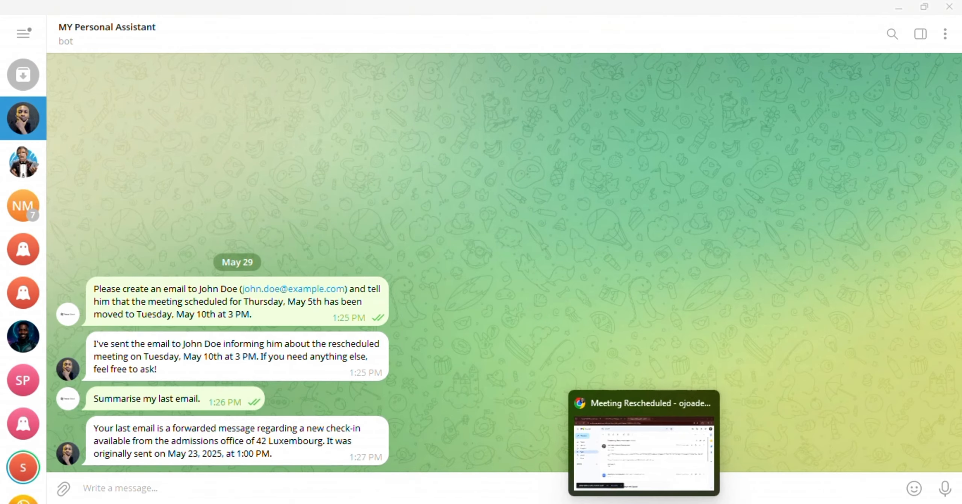
Switch to Gmail and read the "Fwd: New Check-In Available" email in the inbox to check the bot's summary.
left_click(639, 443)
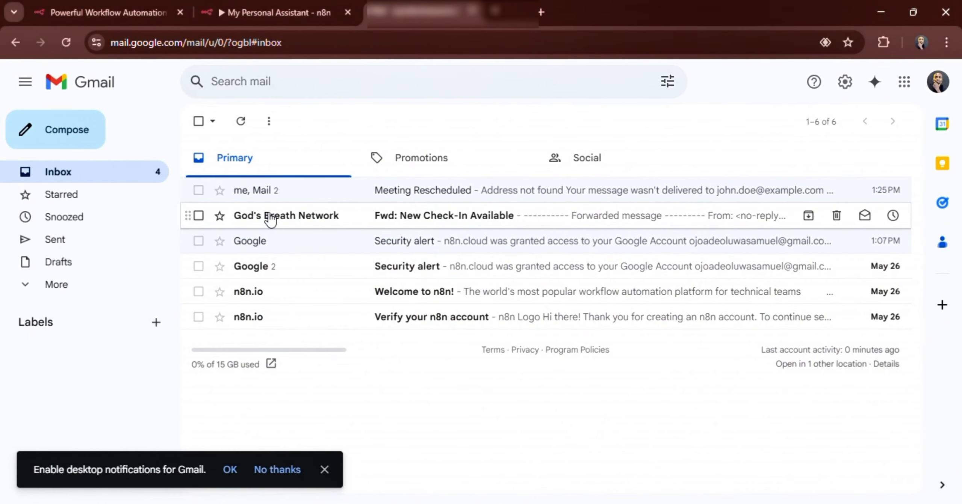
left_click(281, 214)
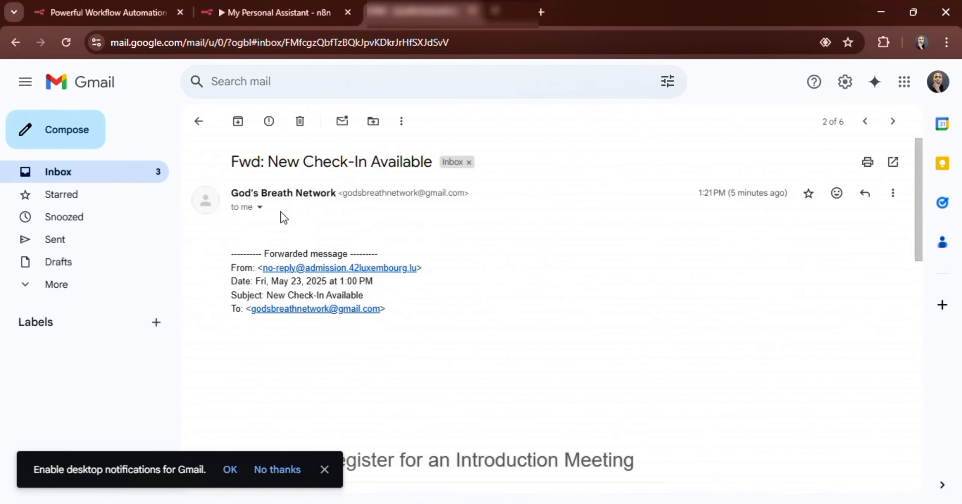
scroll(310, 308, "down", 15)
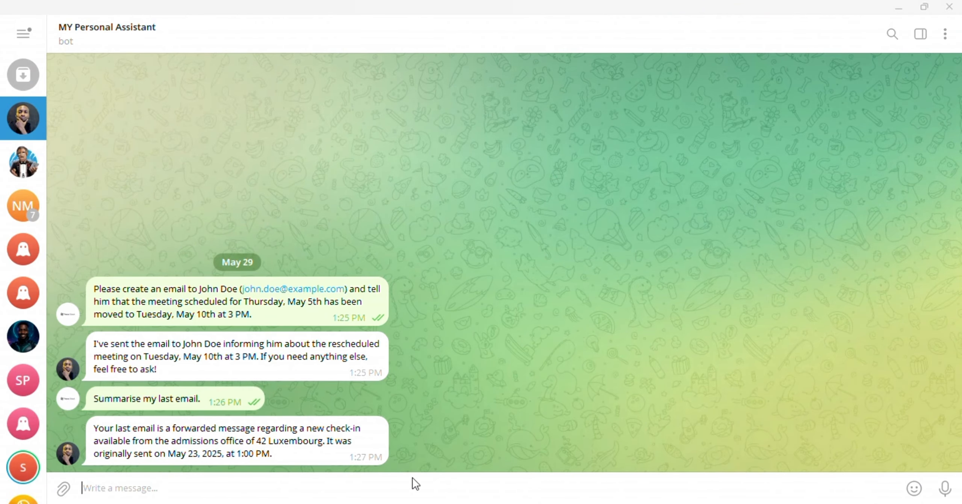
In the Telegram bot chat, send the ChatGPT-generated city street PNG with the caption "What is in this image?" and review the reply.
mouse_move(62, 487)
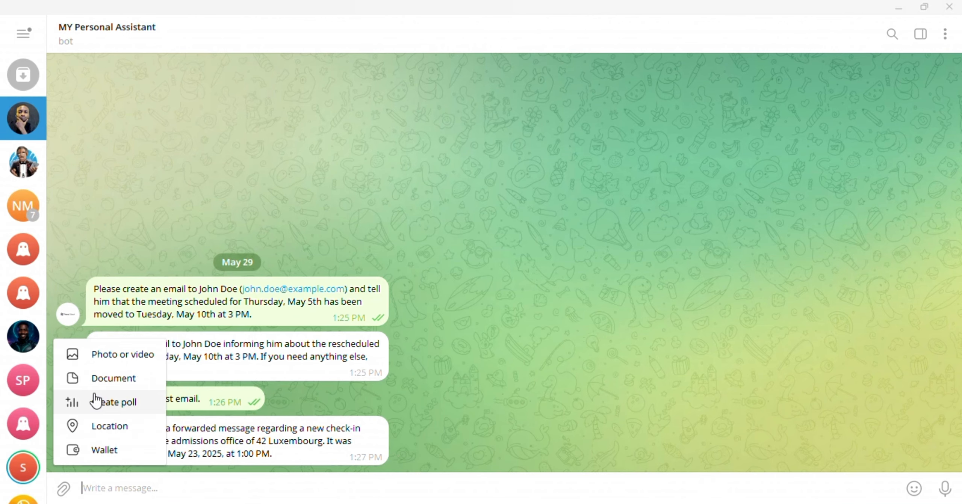
left_click(121, 352)
left_click(174, 148)
left_click(373, 308)
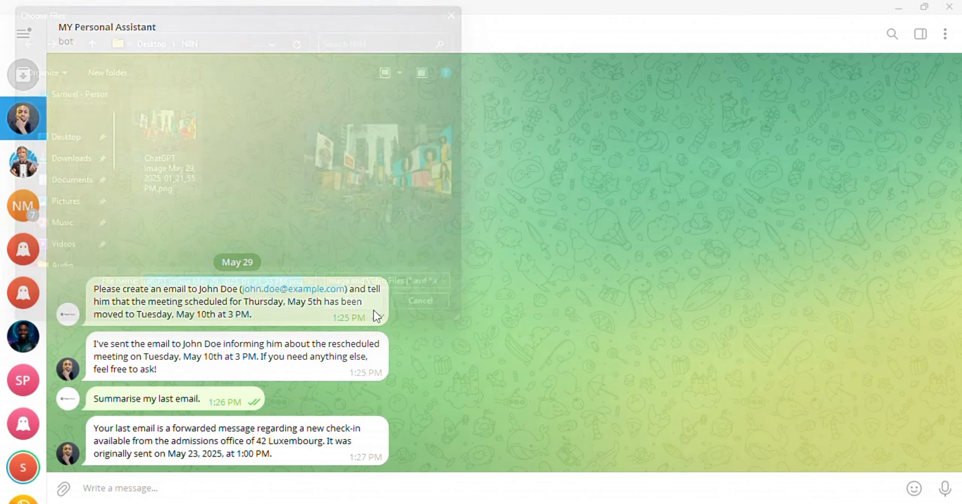
type("What is in this image")
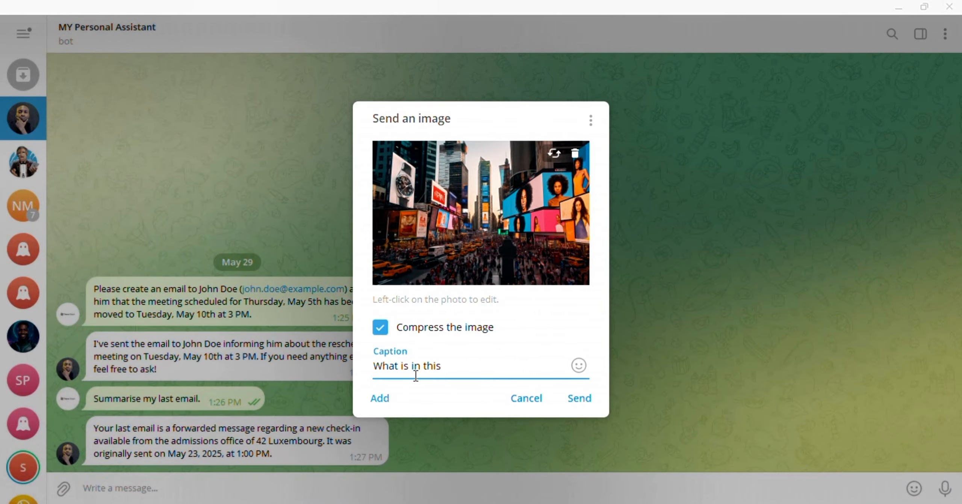
type("?")
key("Return")
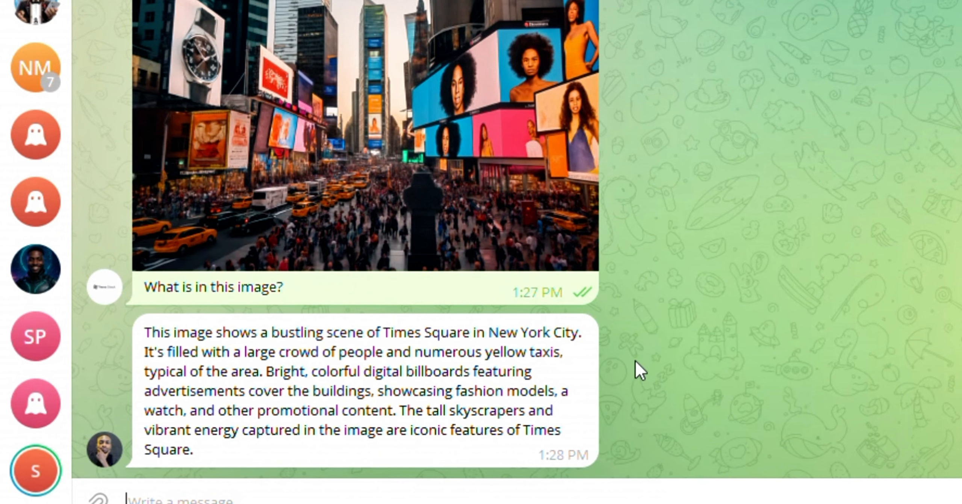
scroll(408, 230, "up", 3)
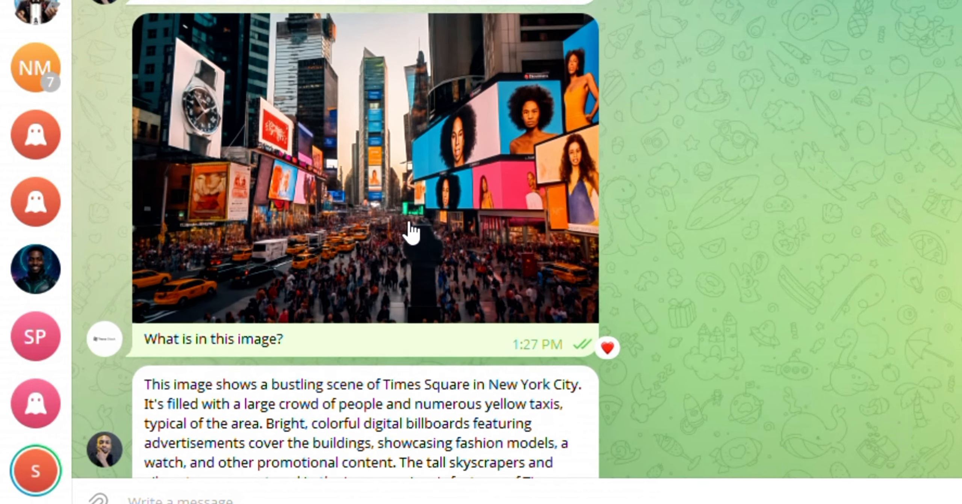
scroll(411, 231, "down", 3)
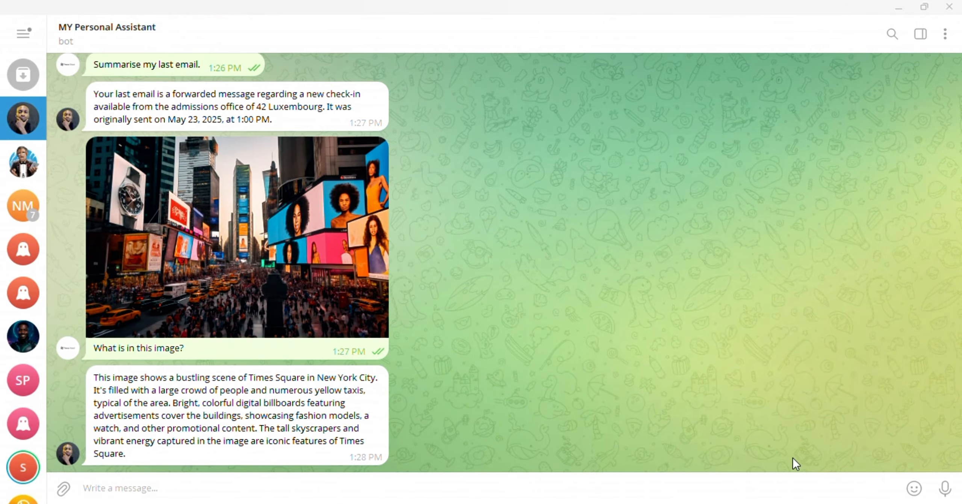
Record a voice message of about 12 seconds, send it to the bot and play it back.
left_click(945, 488)
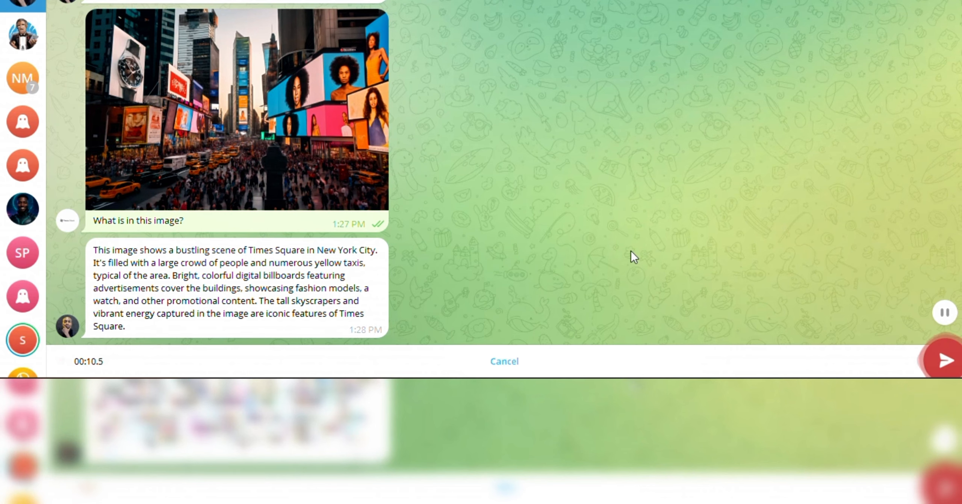
left_click(946, 361)
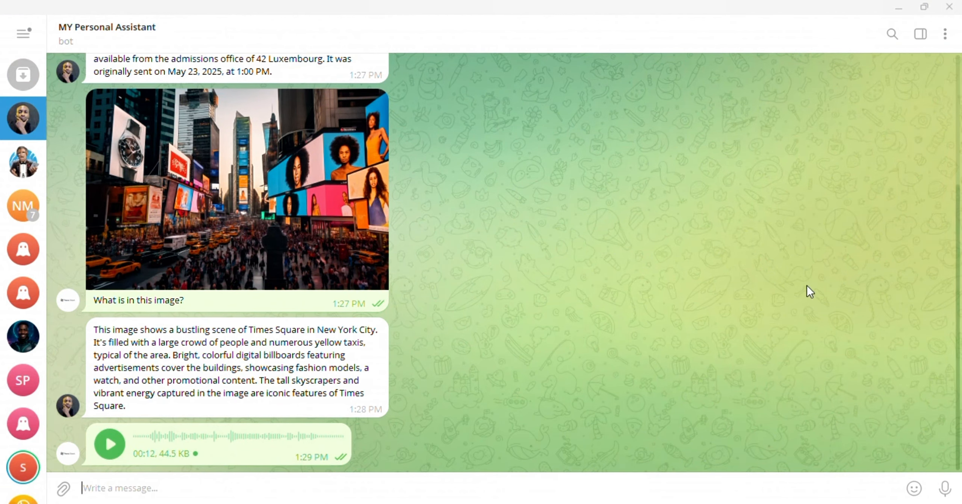
double_click(279, 368)
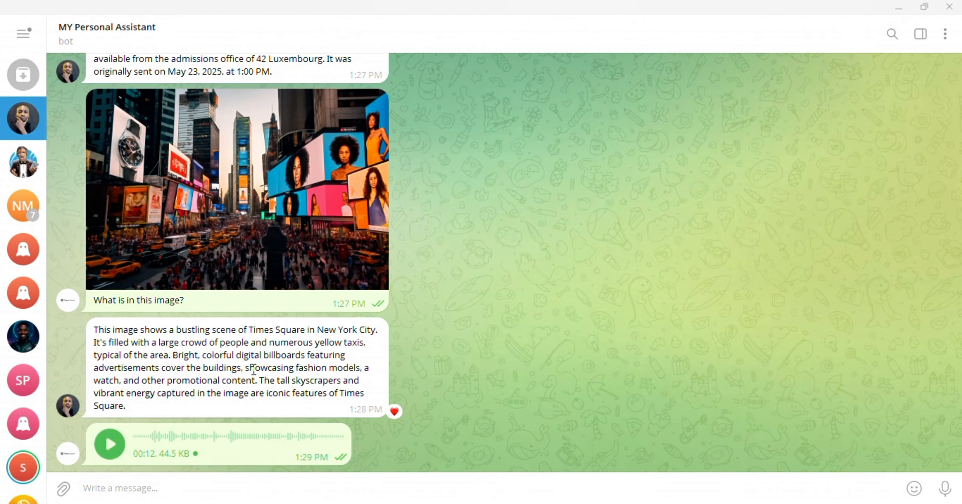
left_click(110, 447)
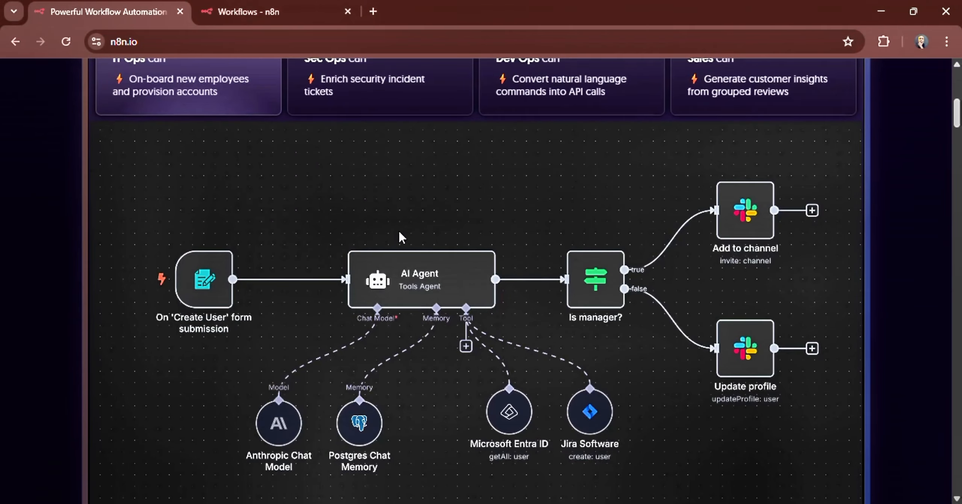
Examine the example AI agent workflow, team use cases and integrations section on the n8n.io homepage.
scroll(400, 235, "down", 1)
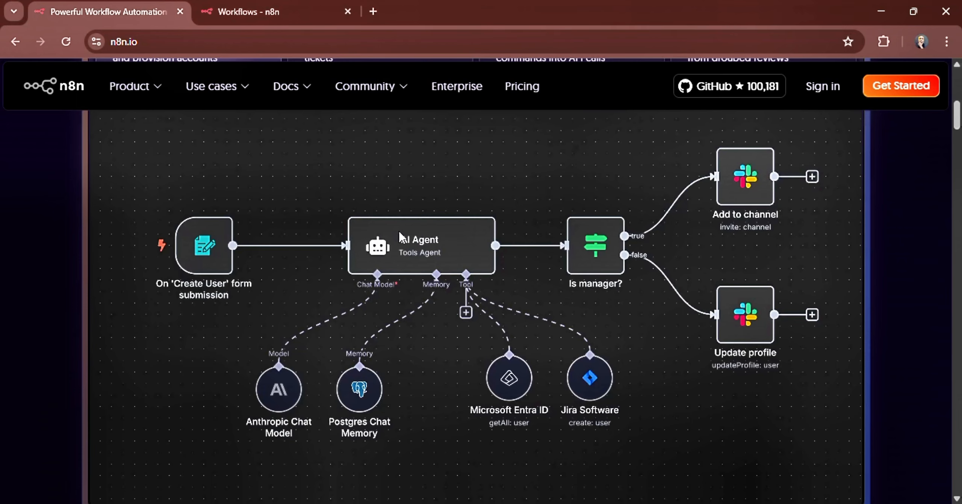
scroll(400, 236, "up", 1)
scroll(399, 235, "down", 1)
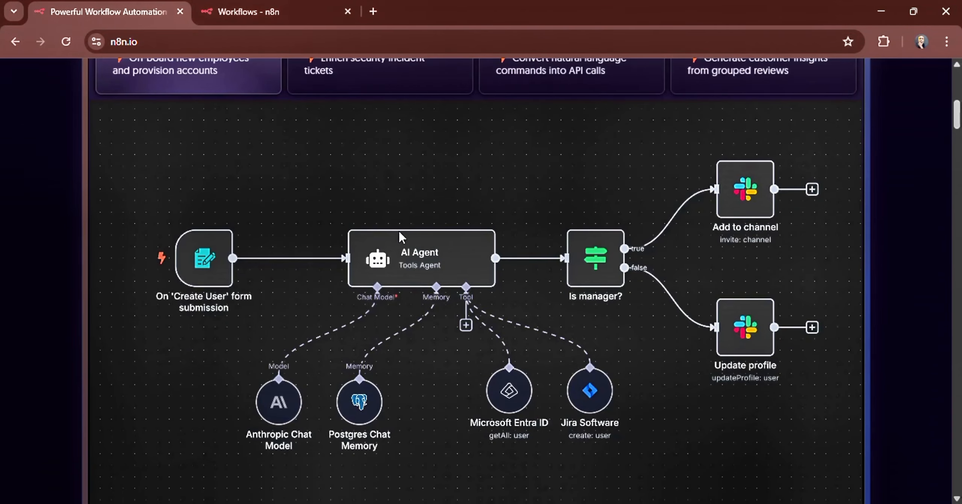
scroll(399, 235, "up", 3)
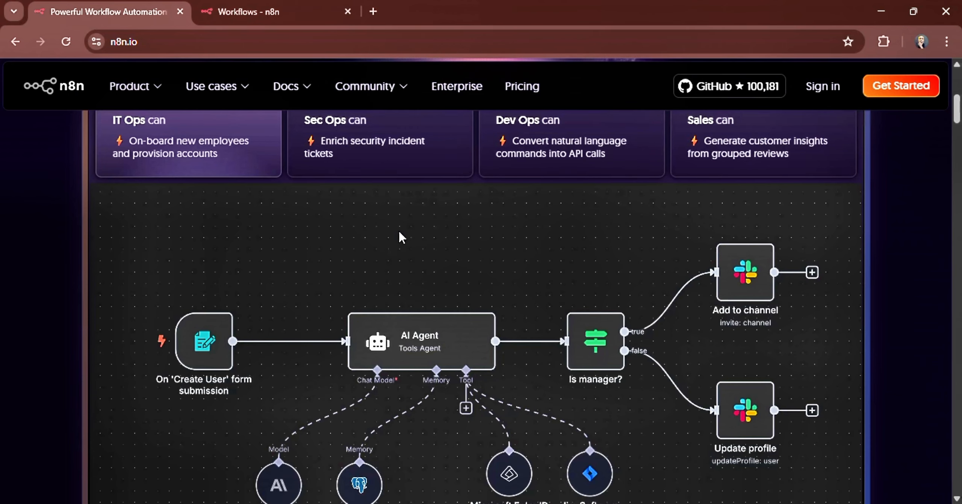
scroll(399, 232, "down", 1)
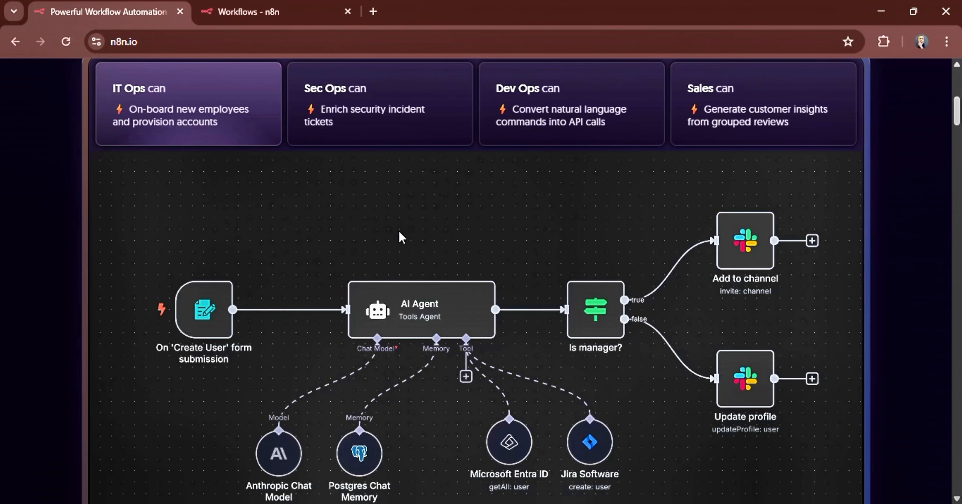
scroll(399, 232, "up", 2)
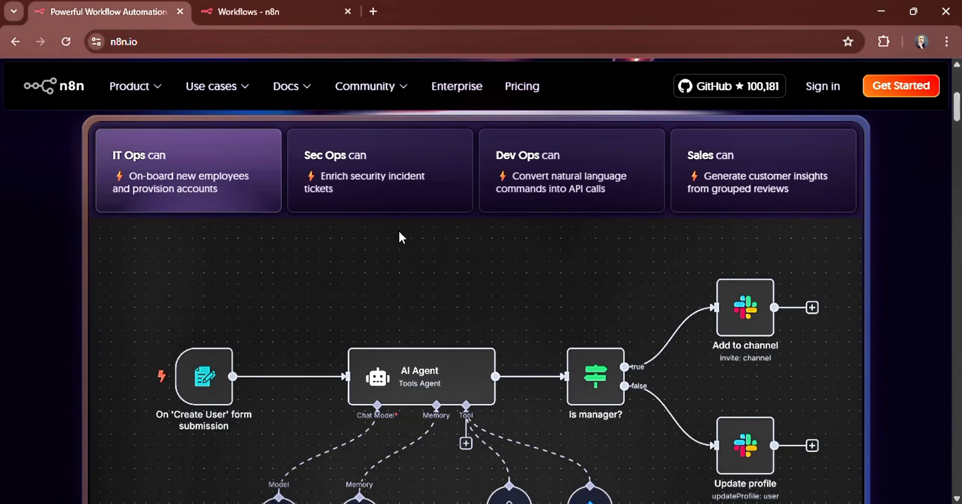
scroll(399, 232, "down", 1)
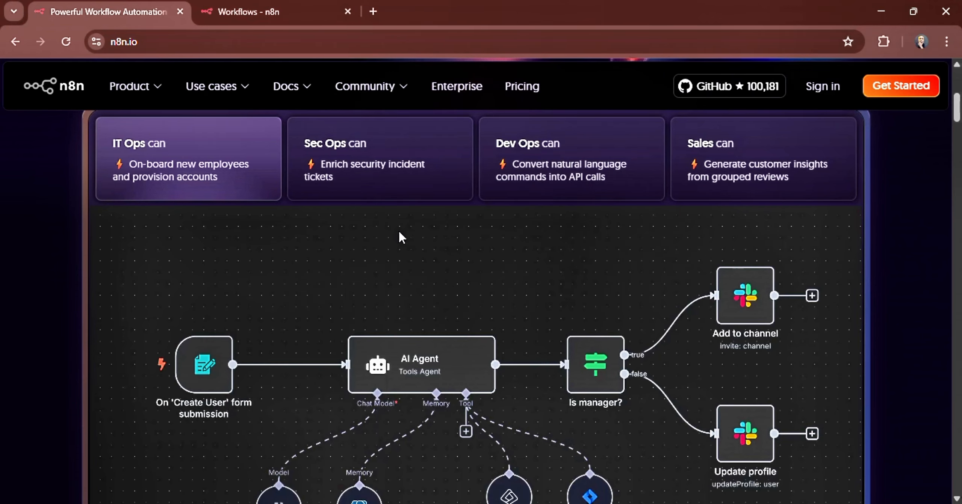
scroll(463, 450, "down", 15)
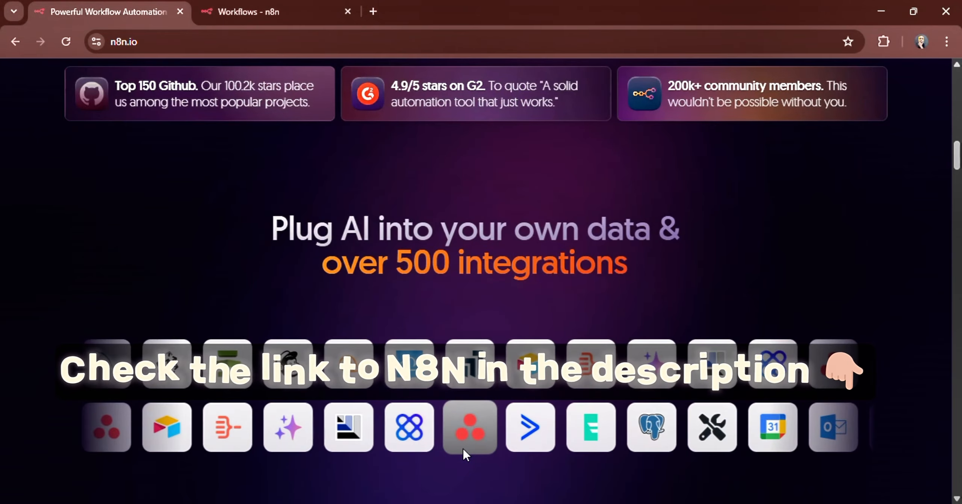
Open the n8n Cloud registration form from the n8n.io homepage.
scroll(443, 335, "up", 5)
scroll(444, 332, "up", 3)
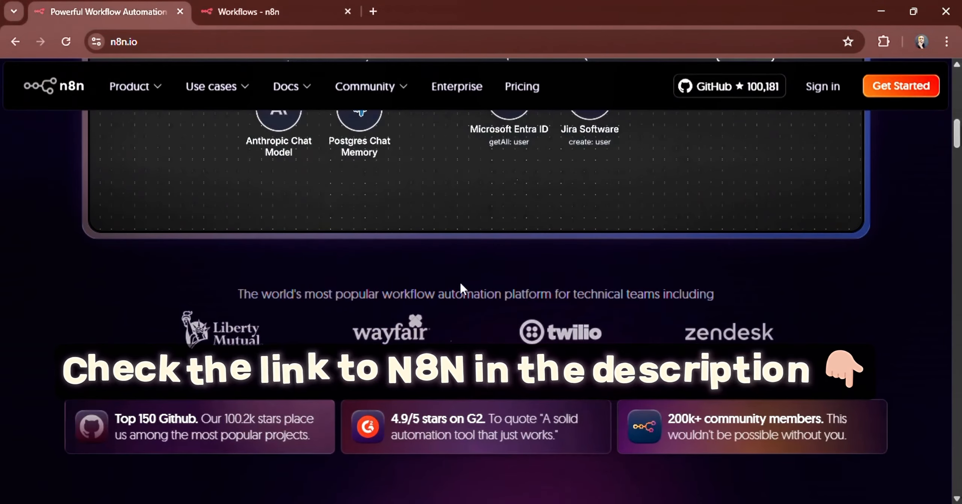
left_click(924, 93)
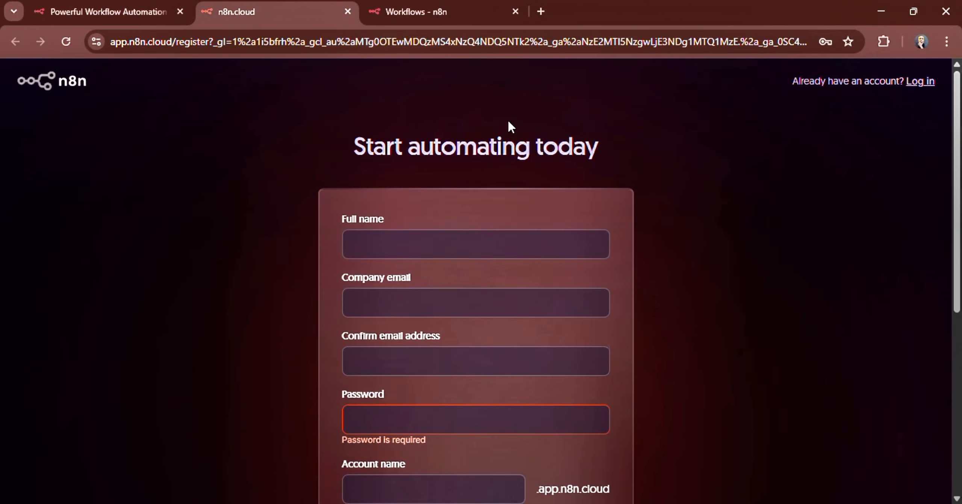
Examine the n8n Cloud registration form, from its account fields down to the free trial and self-hosting options.
scroll(507, 119, "down", 3)
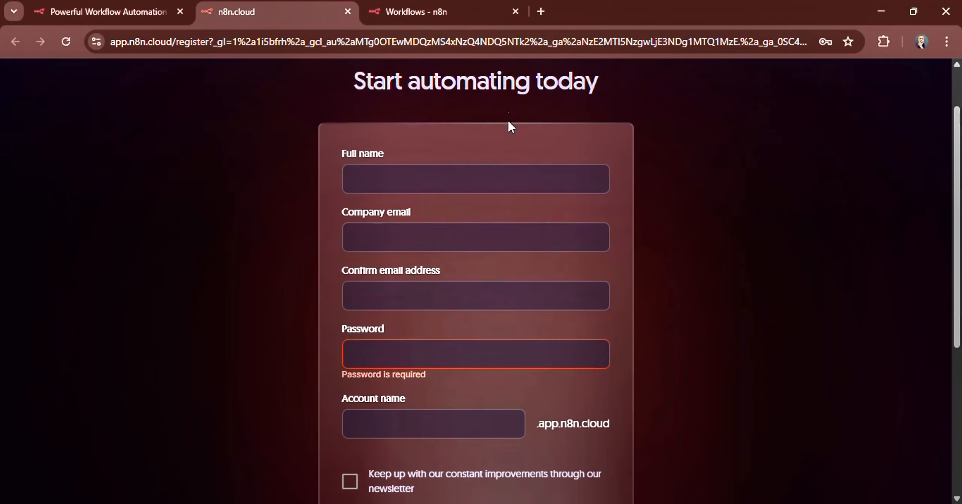
scroll(508, 119, "up", 3)
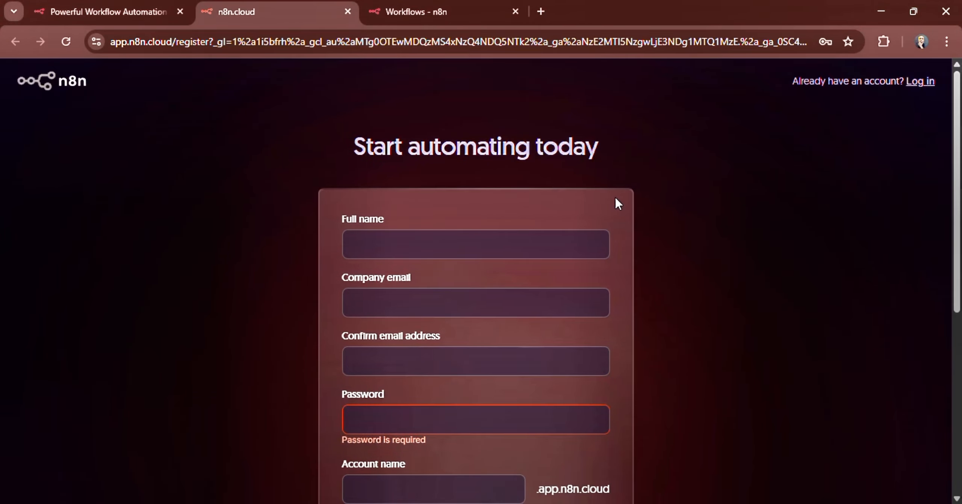
scroll(615, 199, "down", 7)
scroll(615, 200, "down", 3)
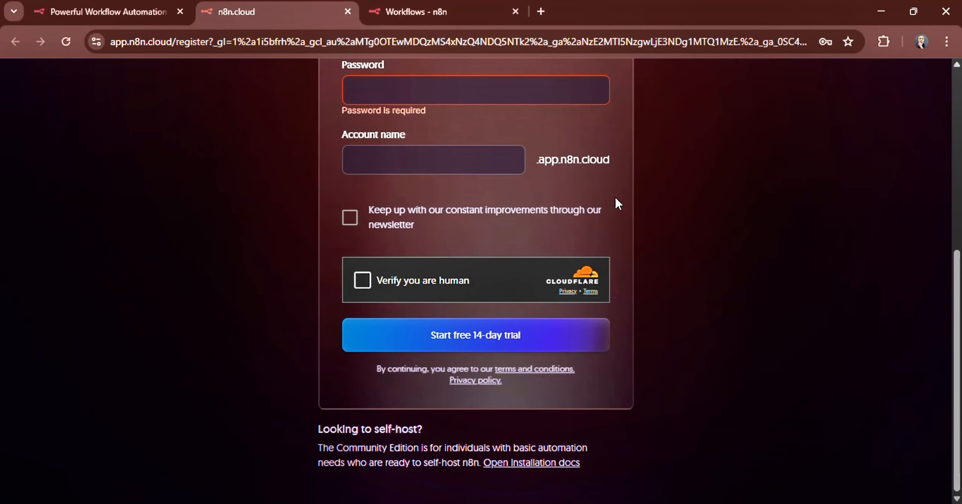
scroll(616, 199, "up", 10)
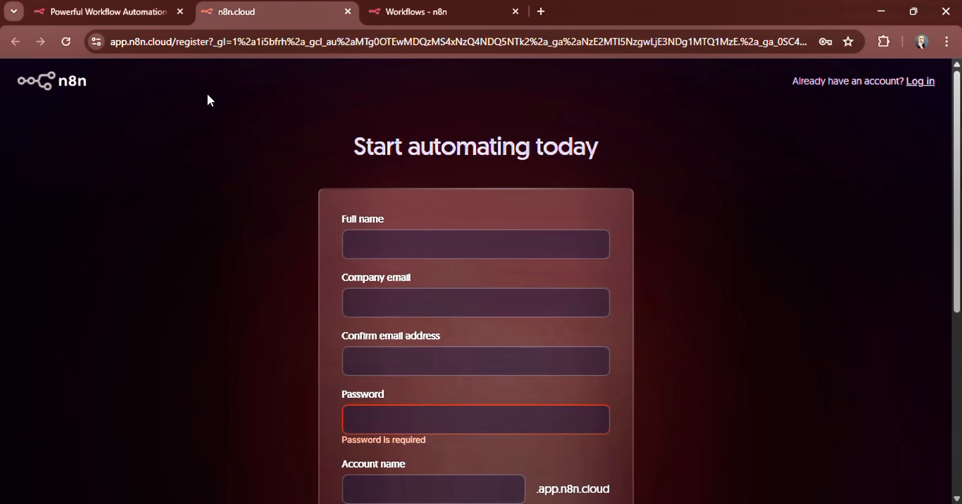
scroll(345, 115, "down", 3)
scroll(345, 114, "up", 3)
Switch to the open n8n workspace and look over the Overview page with its execution statistics and workflow area.
left_click(370, 15)
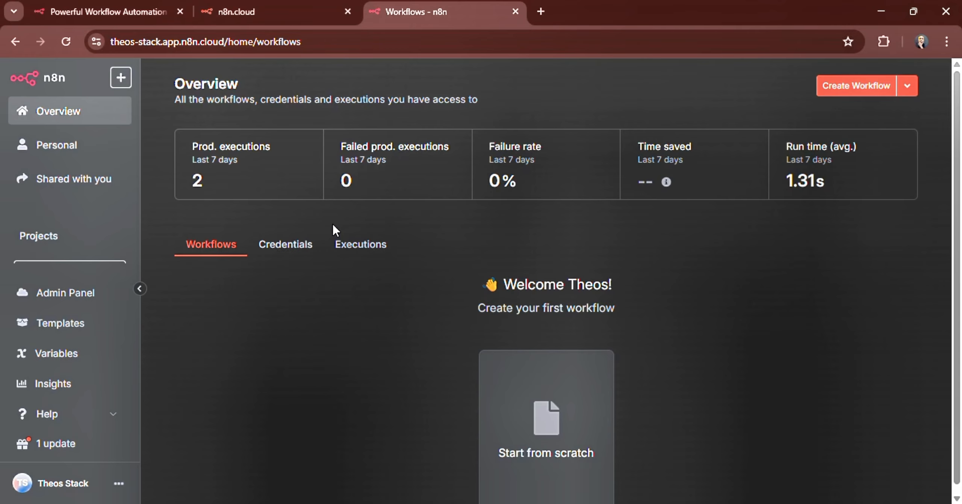
scroll(351, 205, "up", 1)
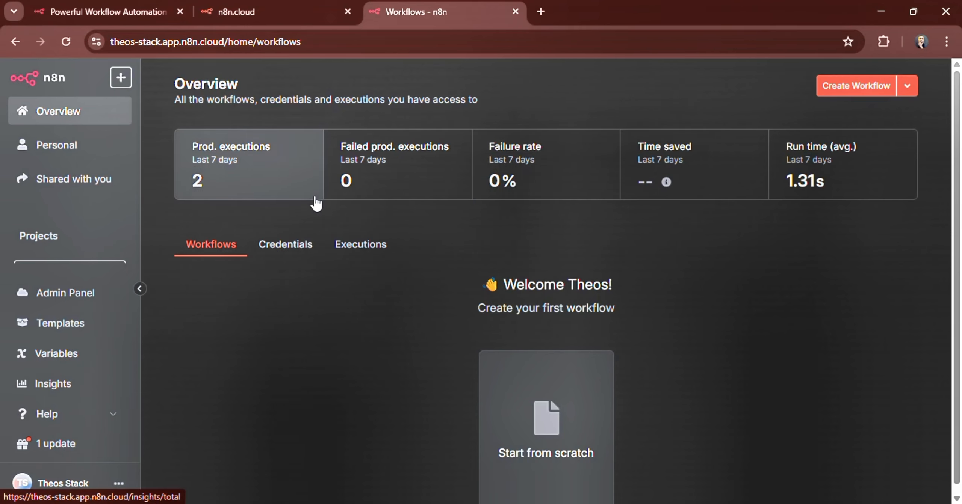
scroll(314, 198, "down", 1)
scroll(315, 198, "up", 1)
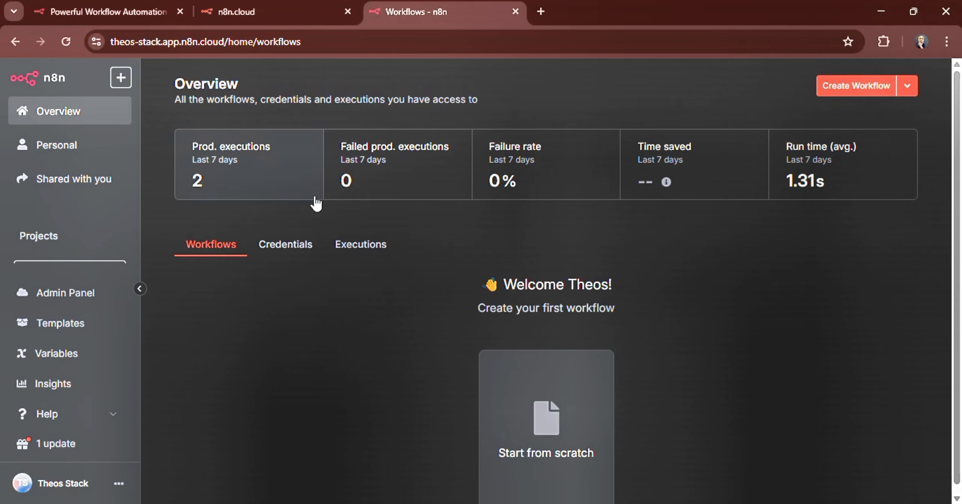
scroll(314, 203, "down", 1)
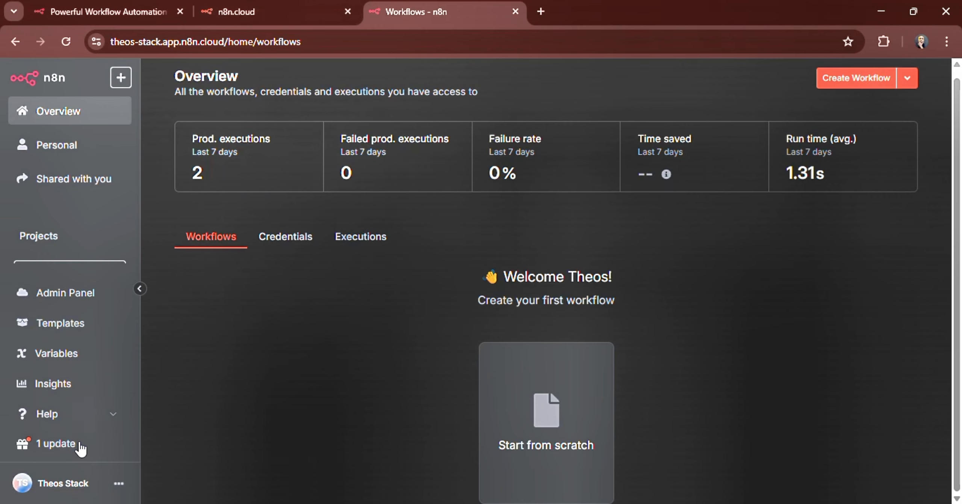
Open the account's personal settings, change the interface theme to Light theme and save it.
left_click(119, 486)
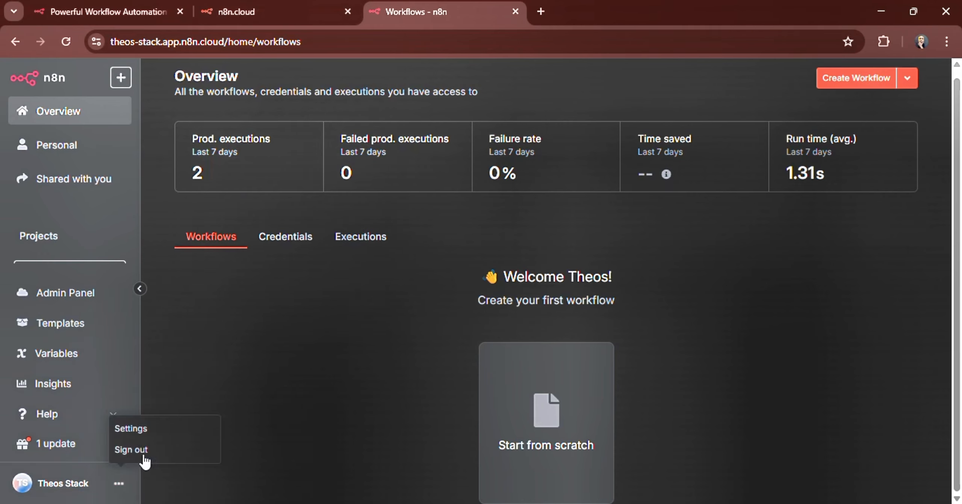
left_click(147, 432)
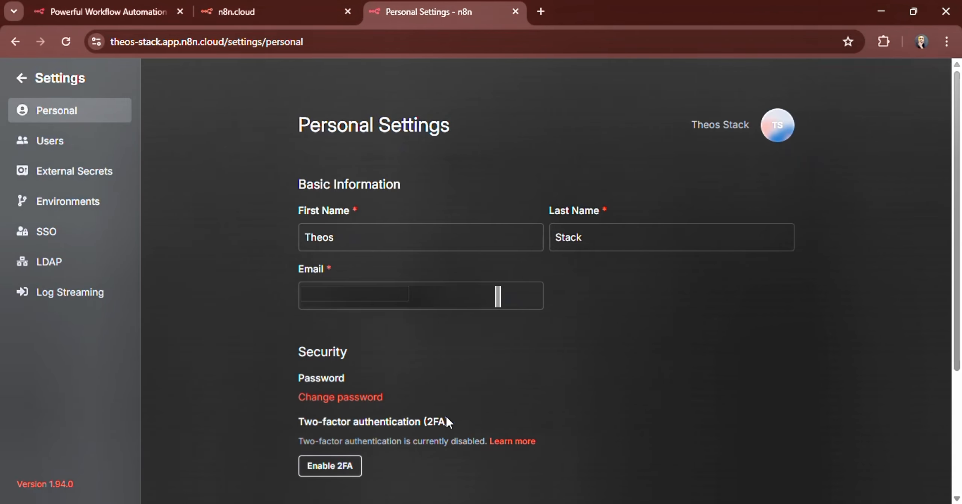
scroll(373, 423, "down", 5)
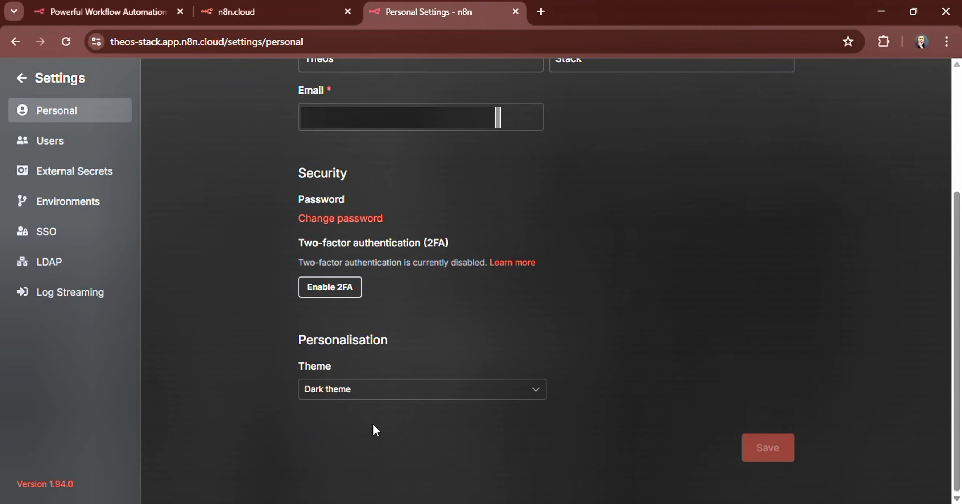
left_click(406, 398)
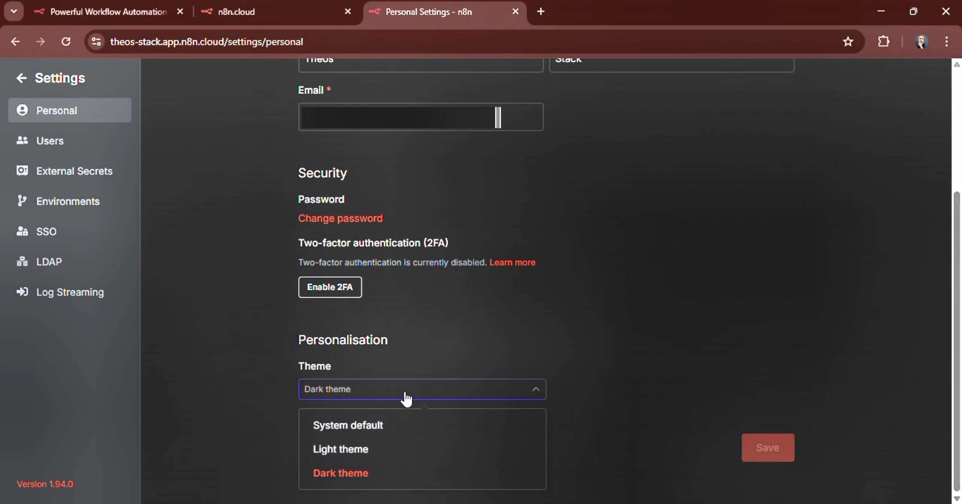
left_click(345, 450)
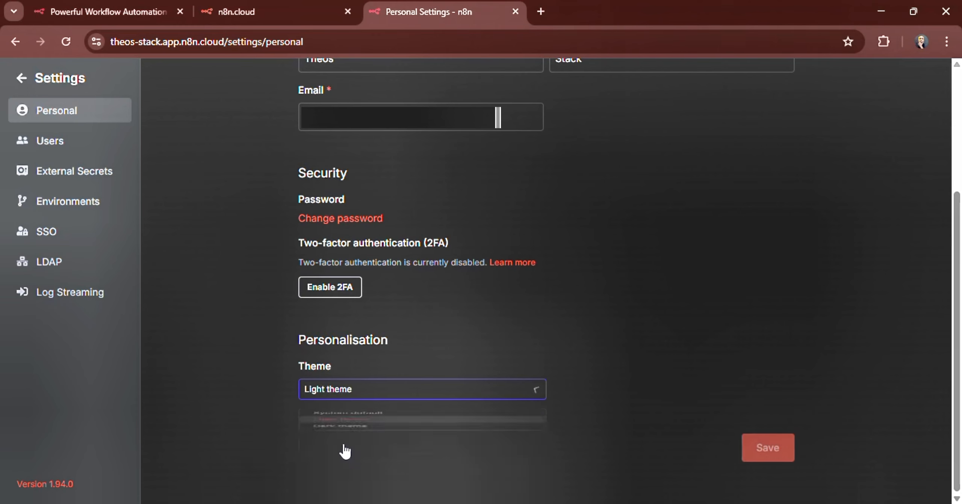
left_click(781, 459)
Set the interface theme back to Dark theme and save the personal settings.
left_click(414, 389)
left_click(341, 474)
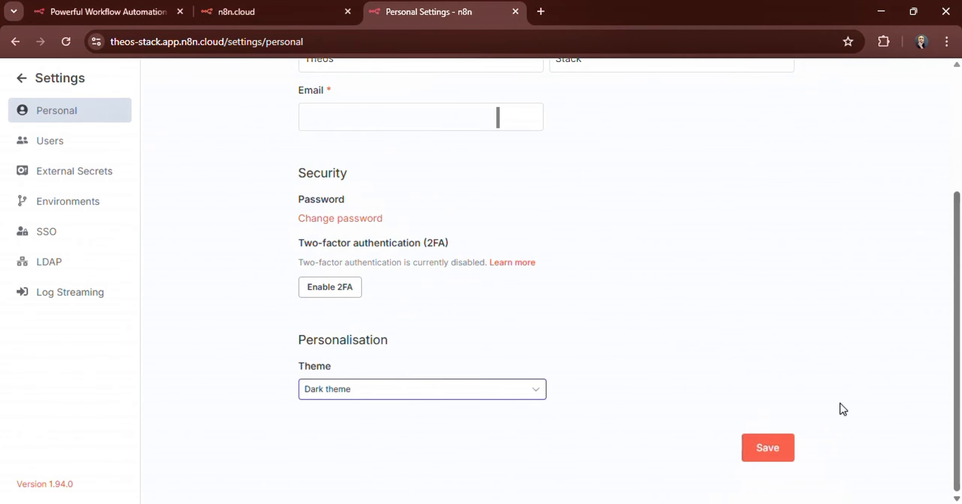
left_click(760, 457)
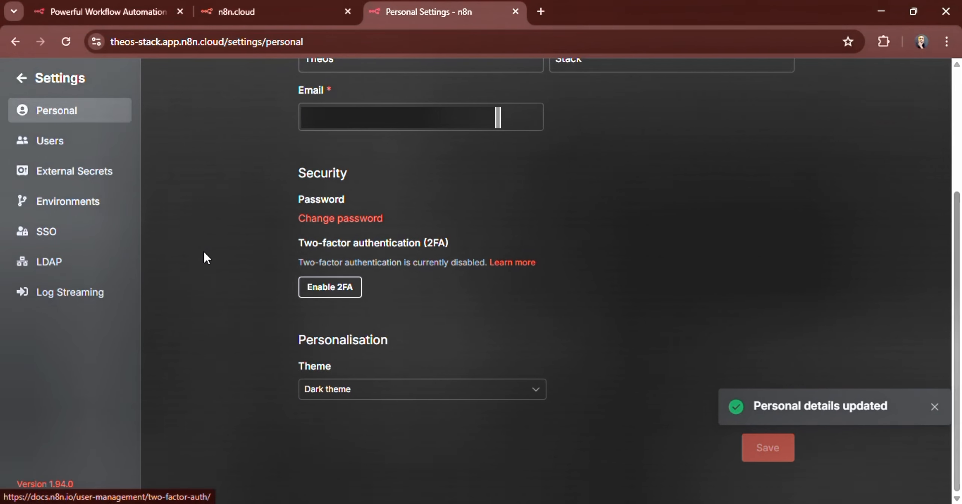
Leave the settings for the Overview page and create a new blank workflow.
scroll(200, 252, "up", 5)
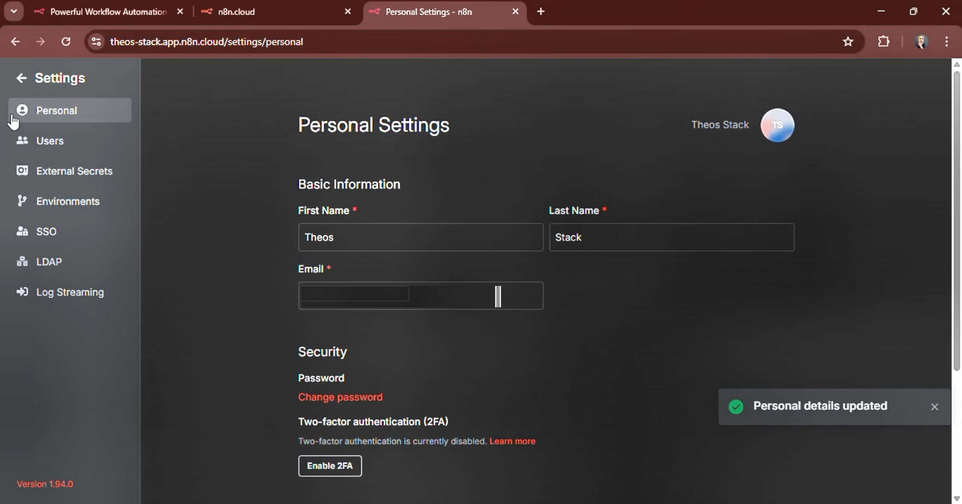
left_click(23, 88)
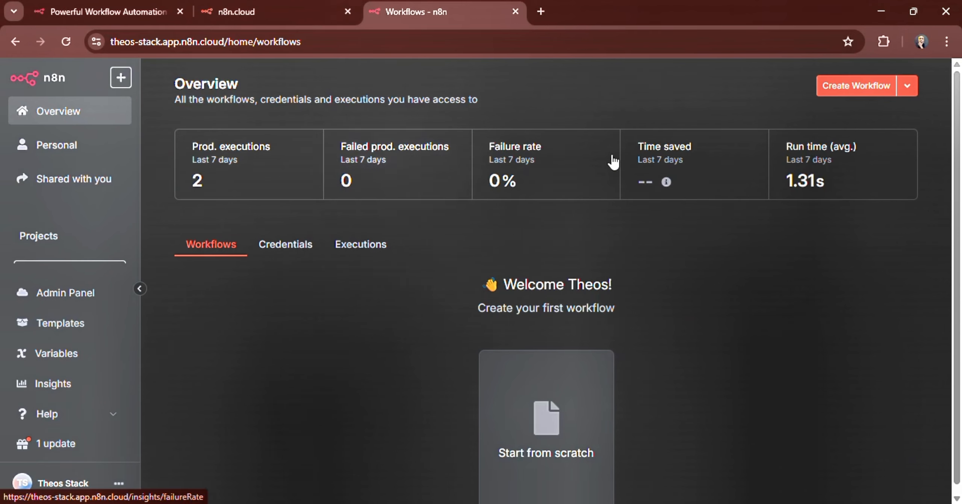
left_click(847, 85)
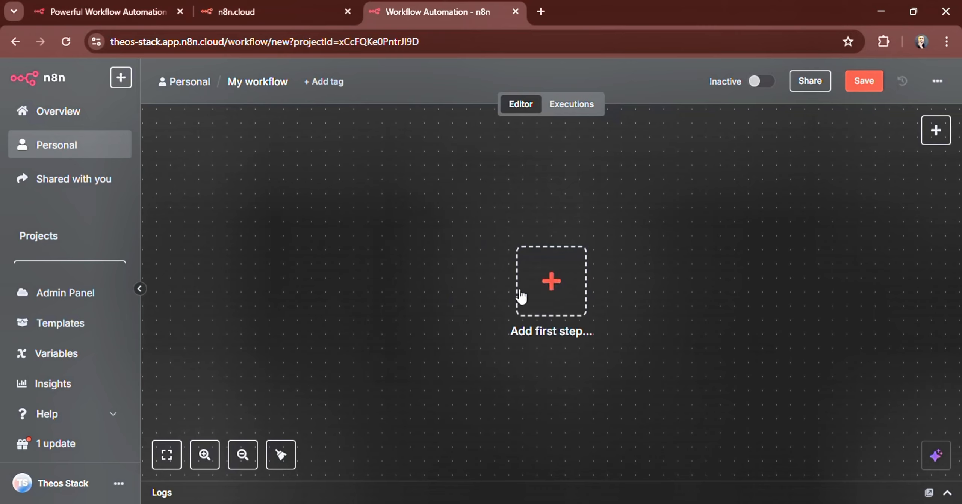
Explore the empty workflow canvas by panning it directly and through the minimap.
left_click_drag(548, 276, 521, 305)
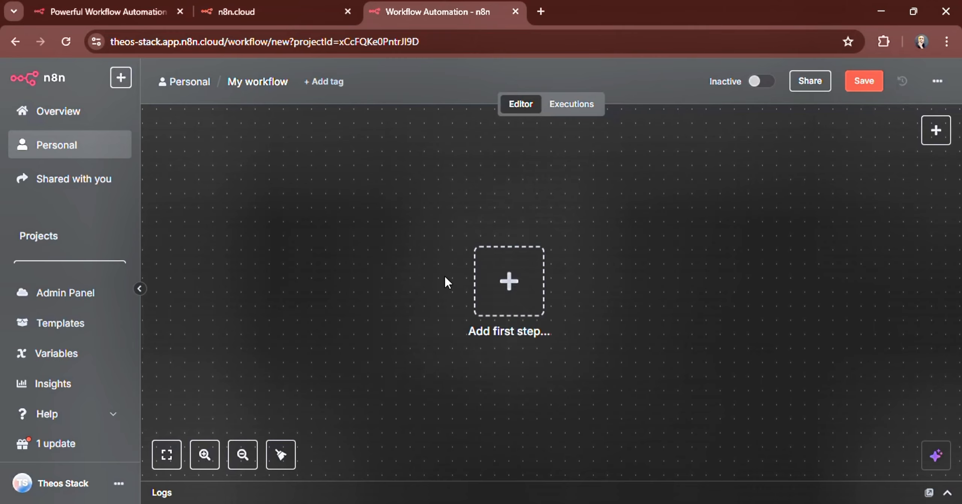
scroll(445, 277, "up", 3)
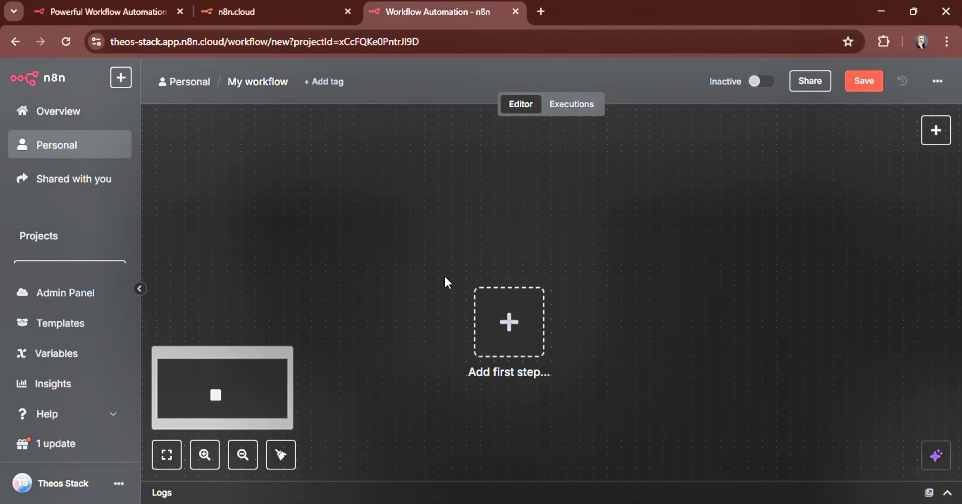
scroll(444, 277, "down", 5)
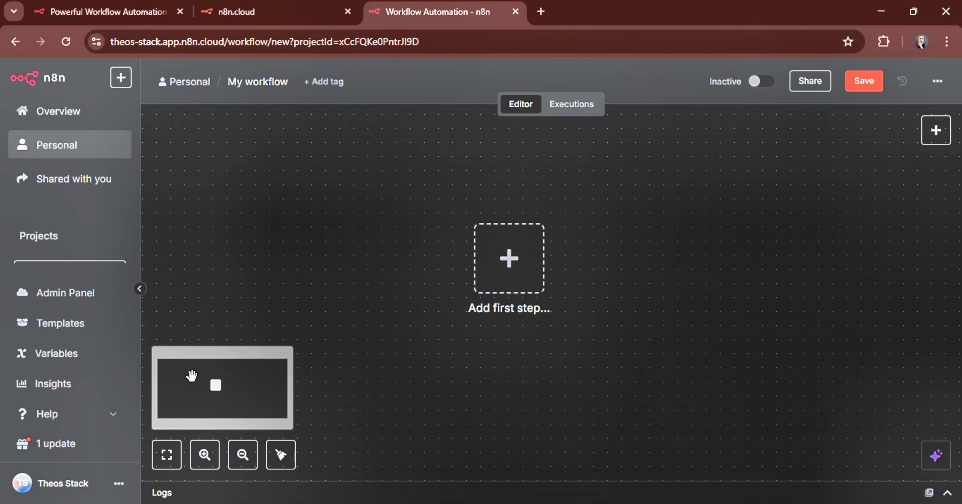
left_click_drag(215, 390, 240, 393)
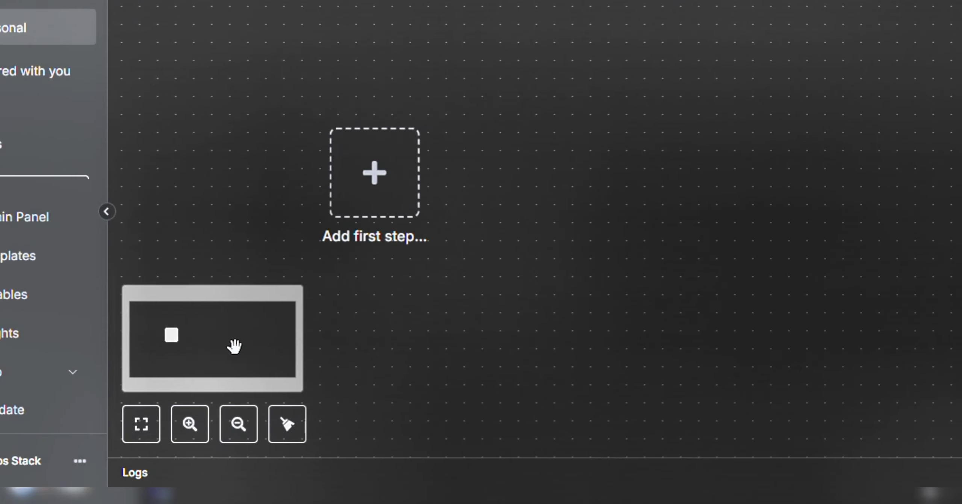
left_click_drag(234, 347, 211, 342)
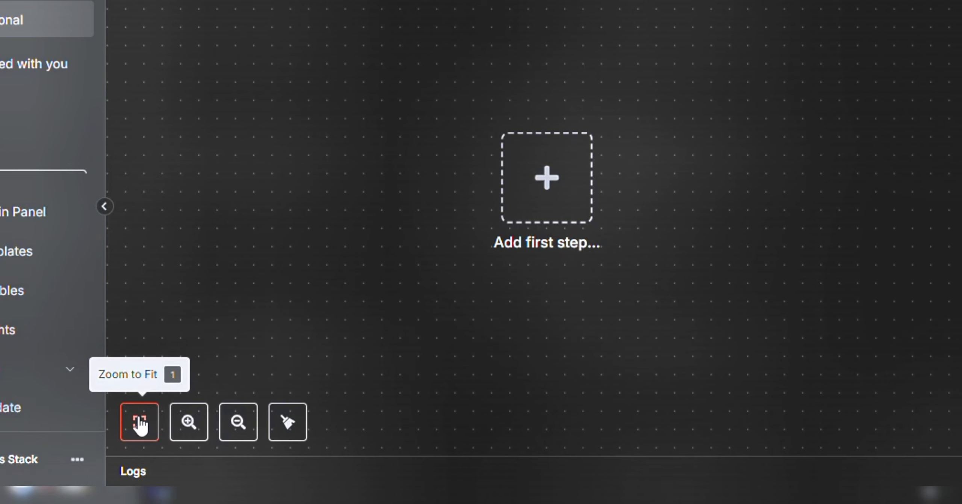
Try the canvas view controls: zoom to fit, zoom in and out, and reset the zoom.
left_click(139, 424)
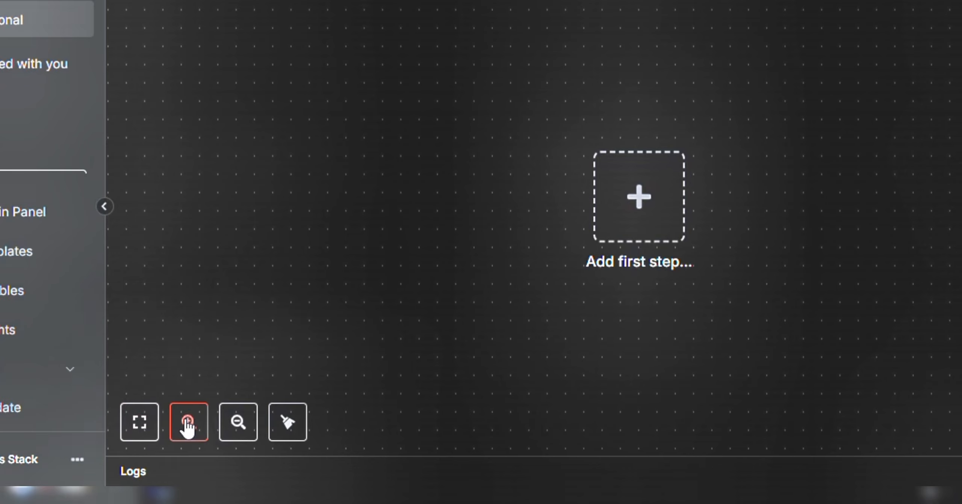
left_click(187, 422)
left_click(187, 422)
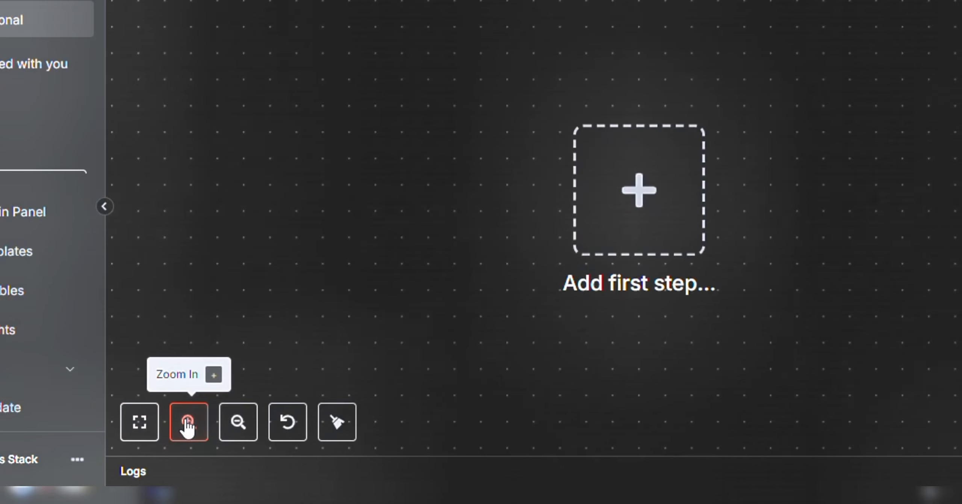
left_click(238, 430)
left_click(238, 429)
left_click(238, 429)
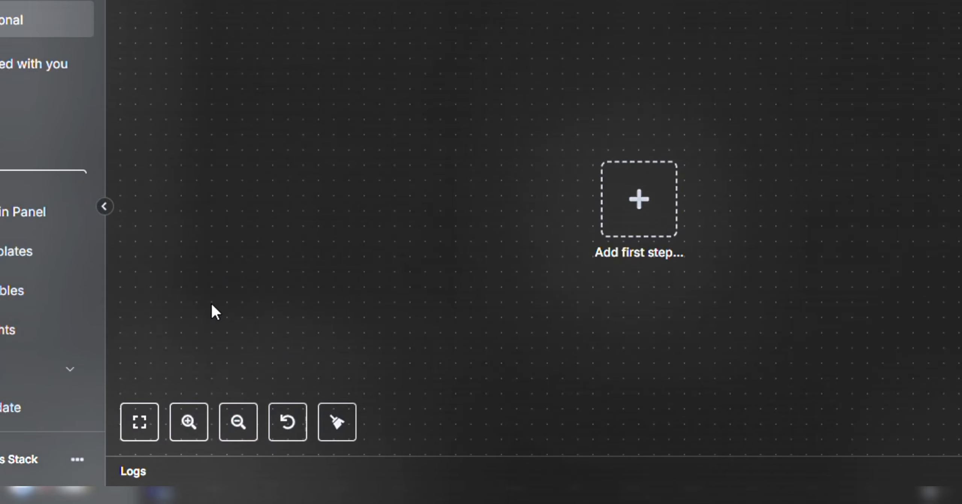
key("plus")
key("plus")
key("minus")
key("minus")
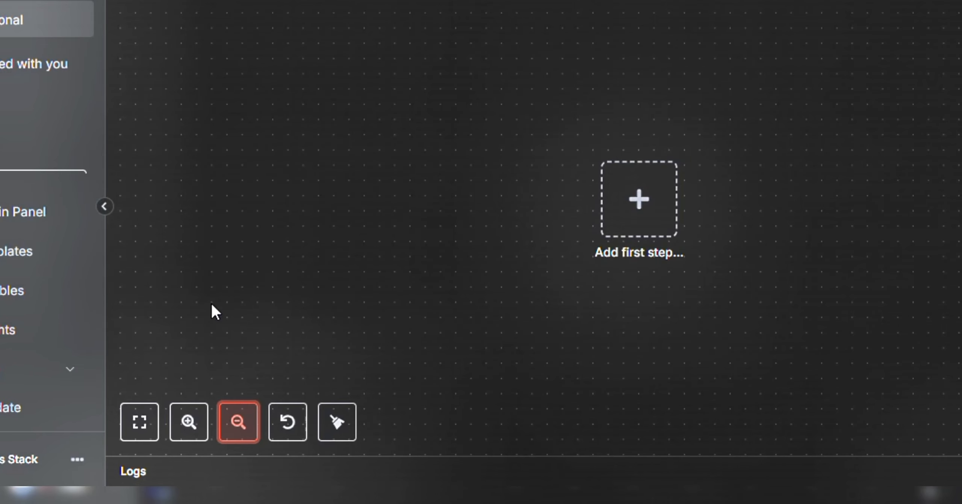
left_click(286, 429)
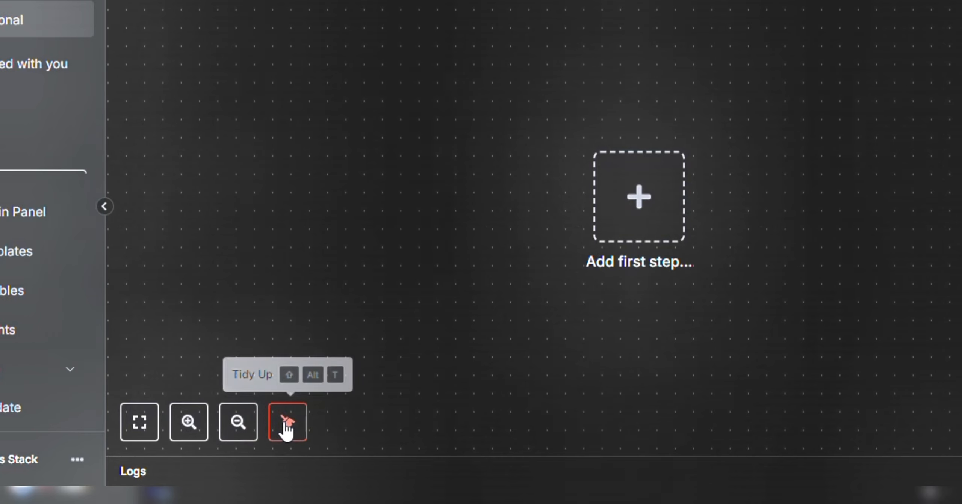
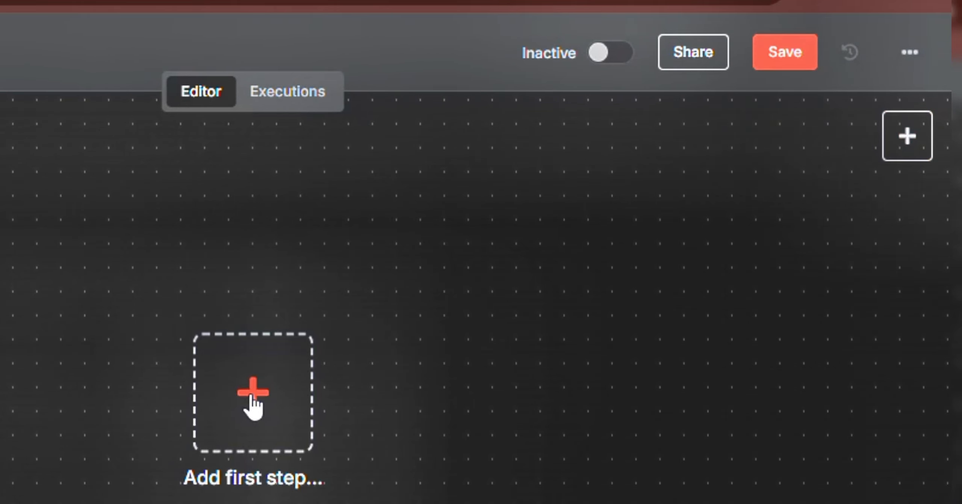
View the list of available workflow triggers in the nodes panel and close it.
left_click(907, 136)
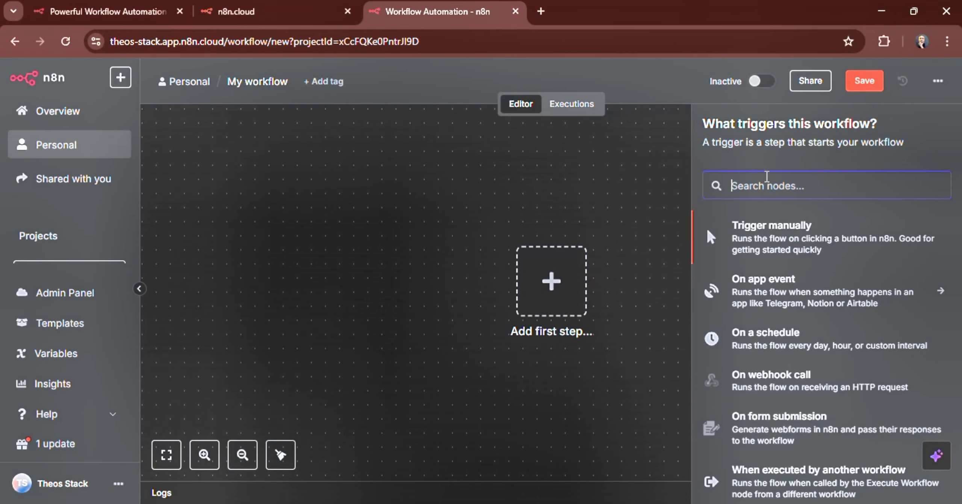
left_click(397, 69)
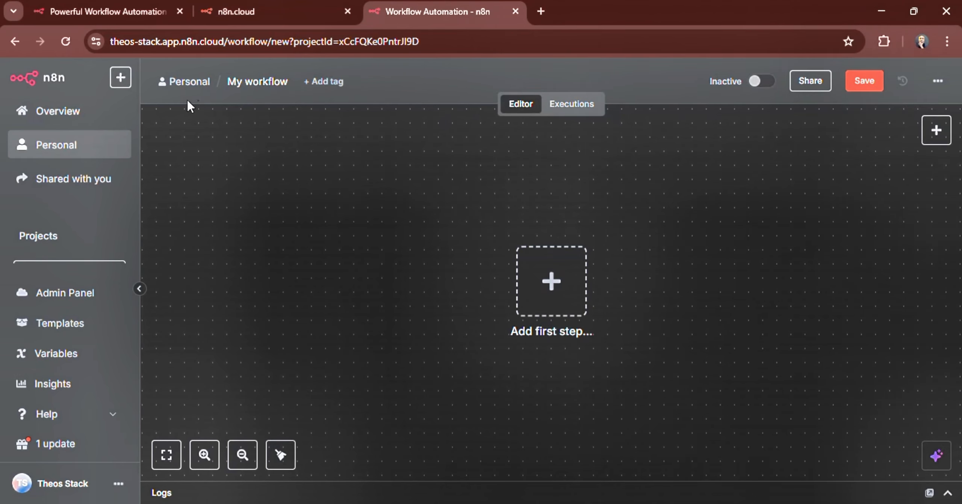
Rename the new workflow to "My Personal Assistant".
left_click(251, 80)
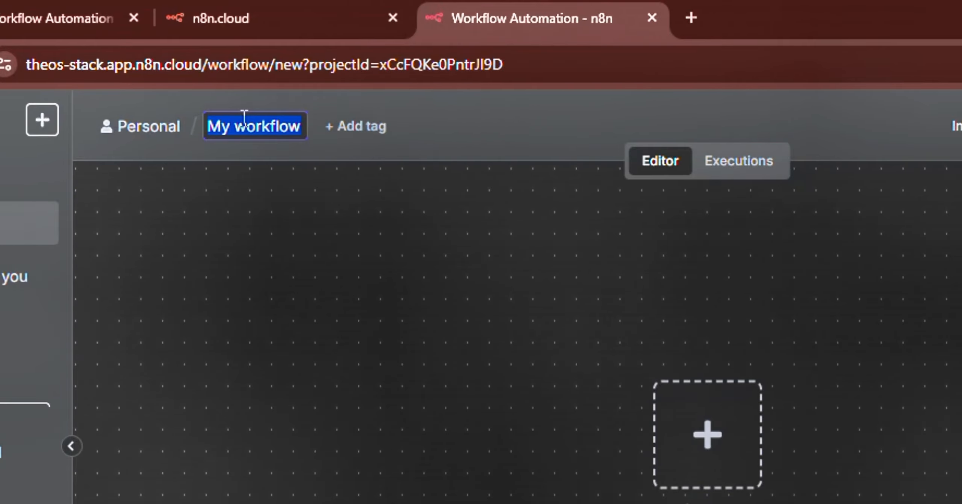
type("My Personal Assistant")
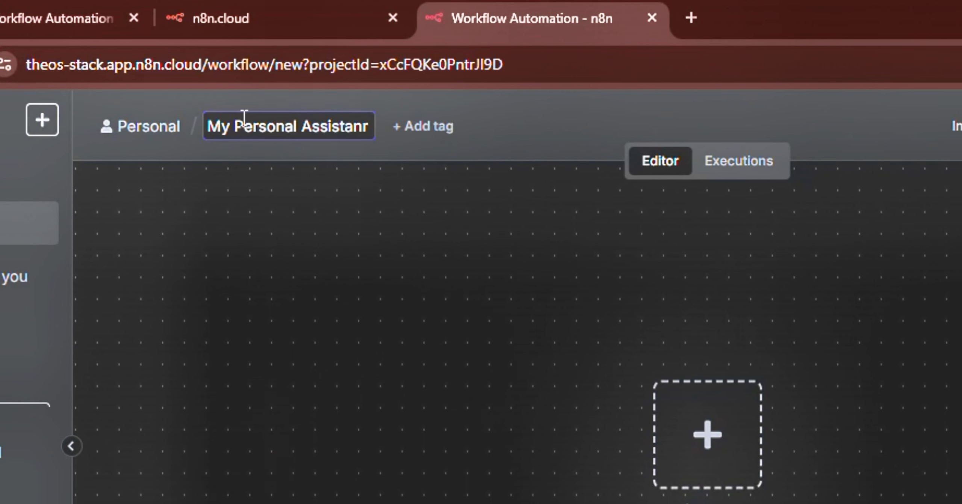
key("Return")
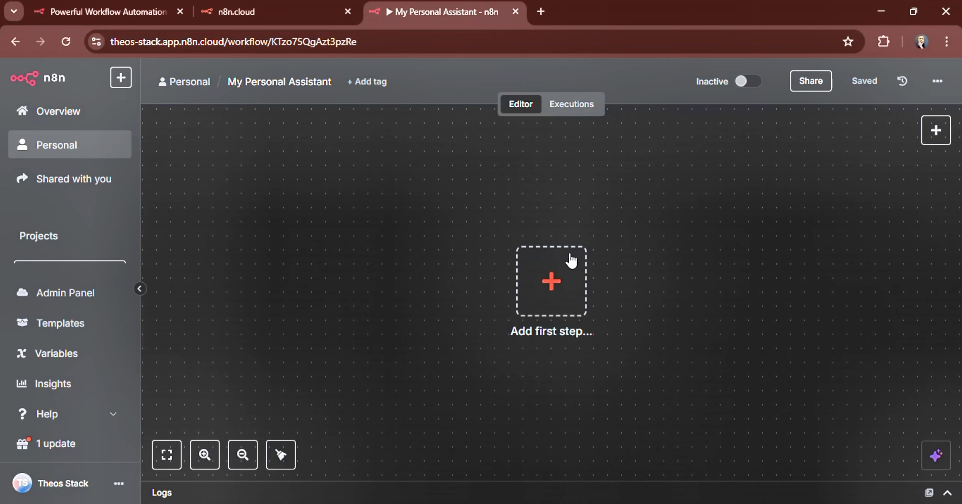
Open the trigger choices from the canvas's first-step placeholder and close them without adding a node.
left_click(545, 288)
left_click(661, 225)
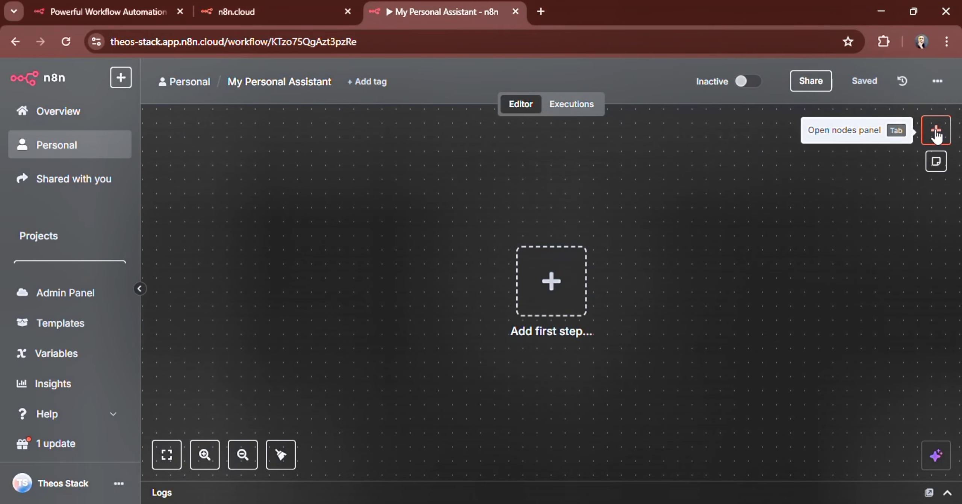
Add a WhatsApp Business Cloud trigger for On messages, look at its credential choices and return to the canvas.
left_click(936, 132)
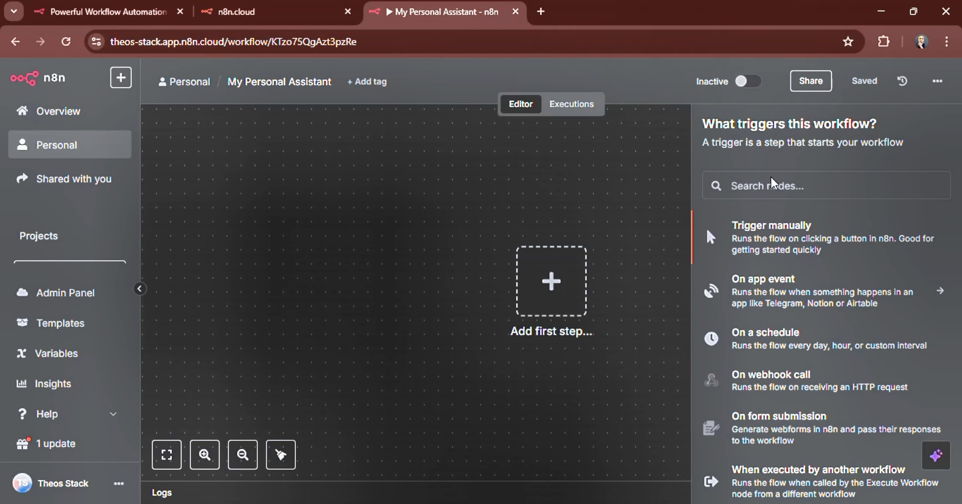
left_click(771, 192)
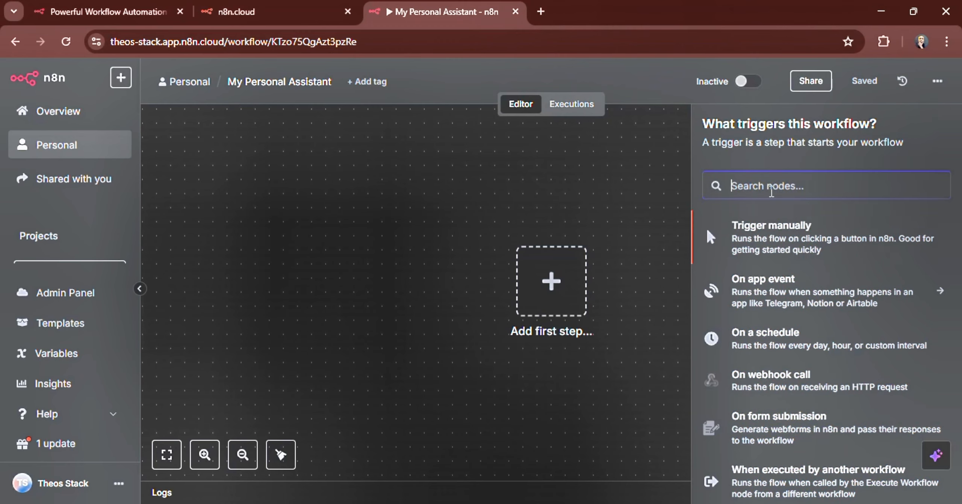
type("whats")
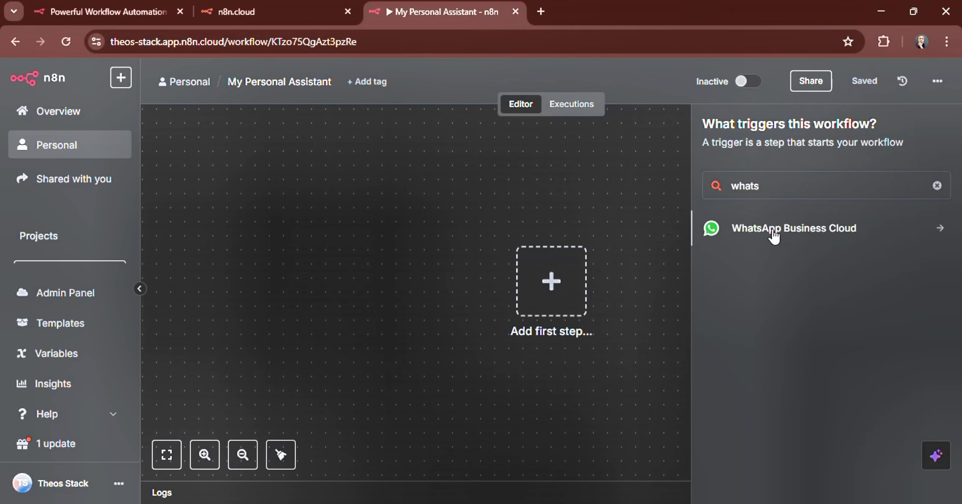
left_click(714, 231)
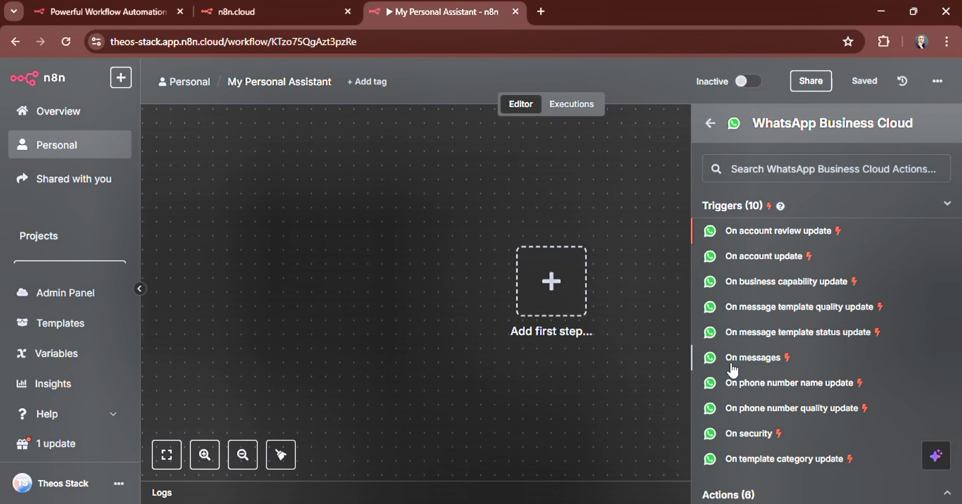
left_click(730, 360)
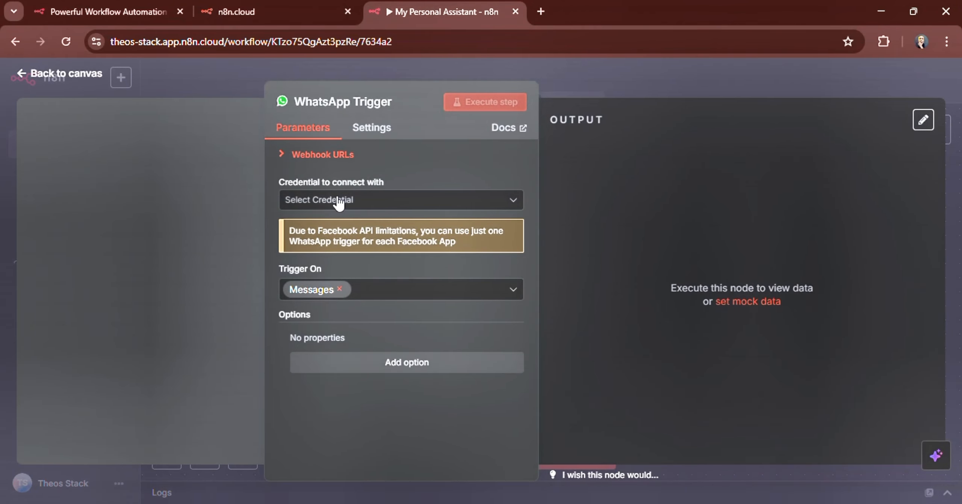
left_click(368, 202)
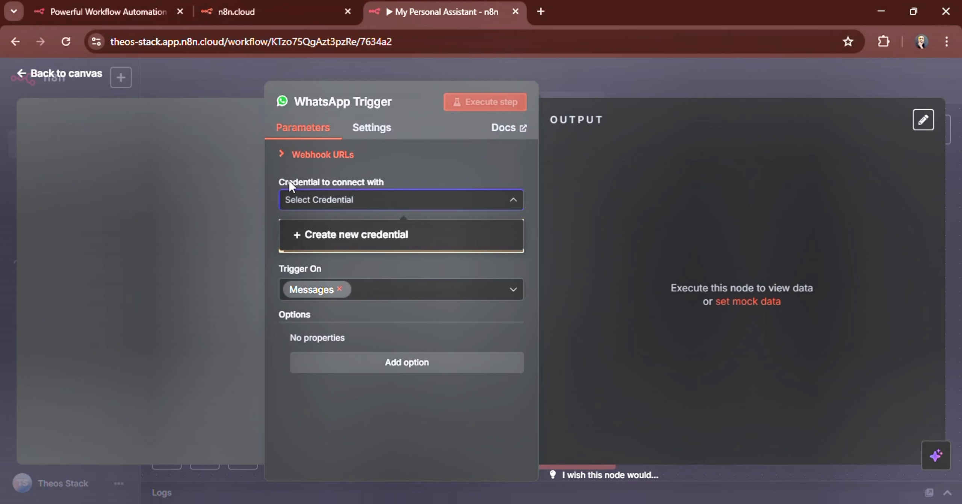
left_click(28, 74)
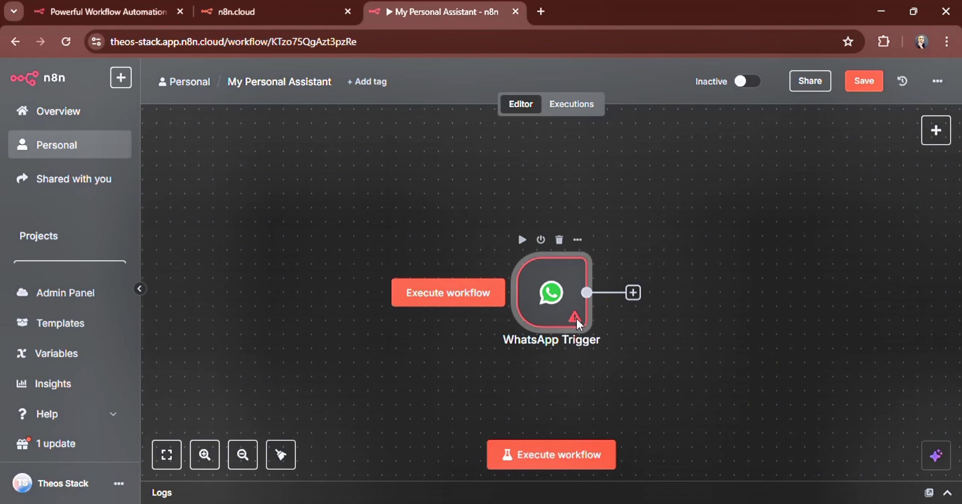
Delete the WhatsApp Trigger node from the canvas.
mouse_move(575, 318)
left_click_drag(486, 238, 691, 327)
key("Delete")
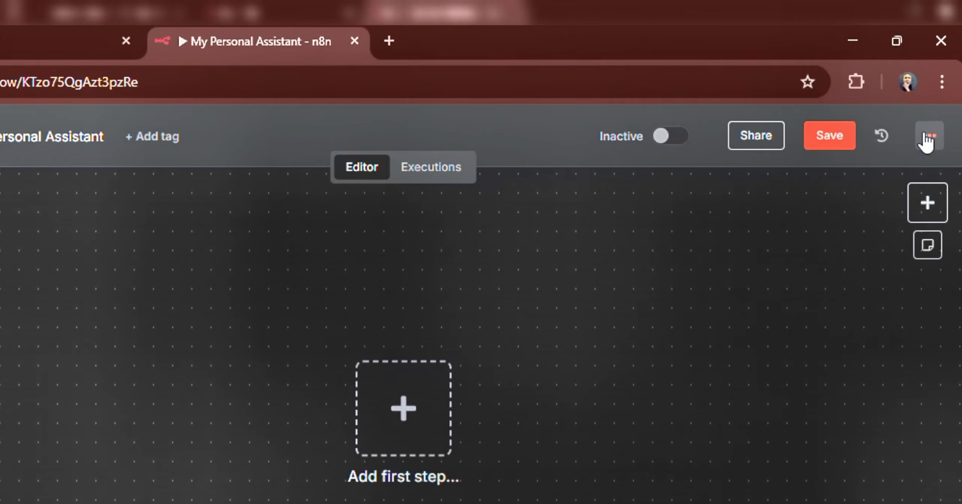
Import the workflow file Theos_Stack_AI.json from the N8N folder into the empty workflow.
left_click(927, 137)
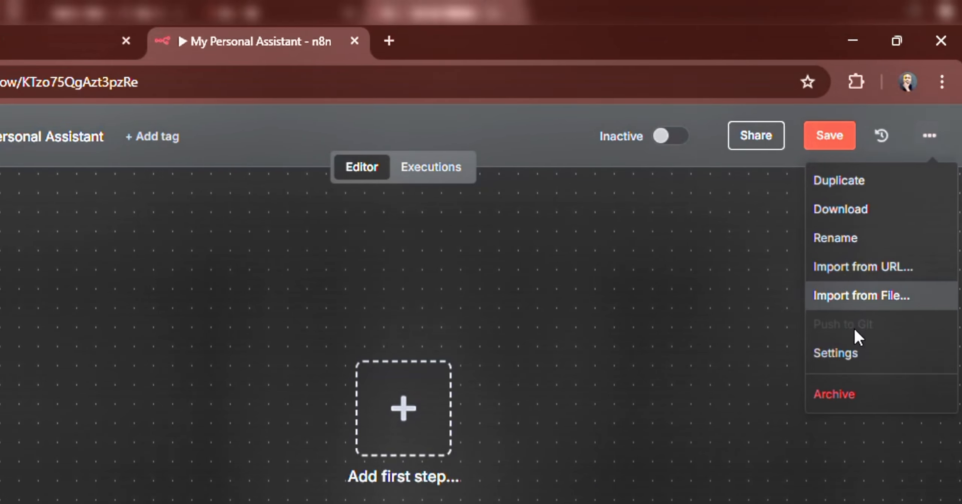
left_click(853, 306)
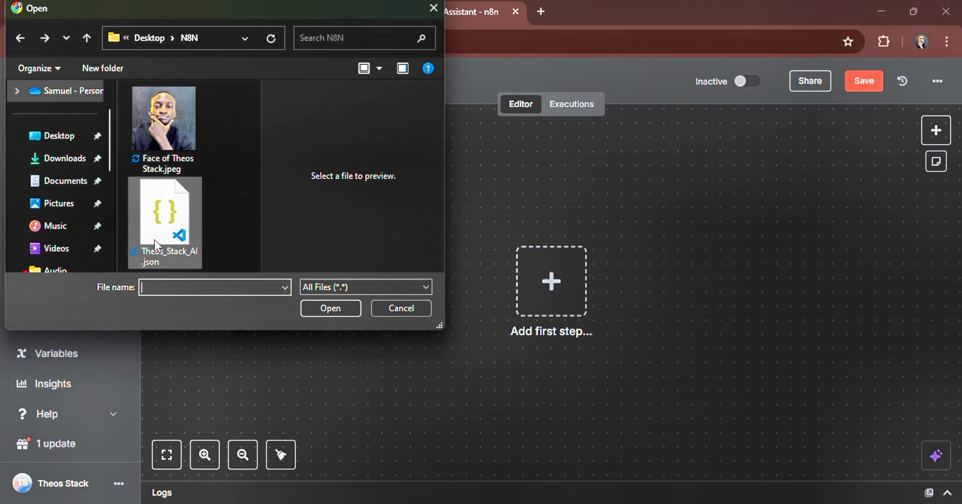
left_click(155, 246)
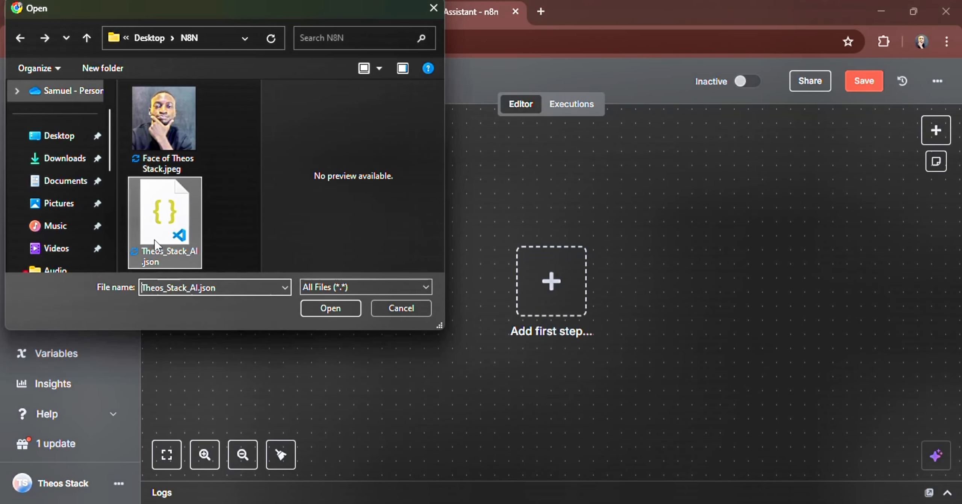
left_click(332, 309)
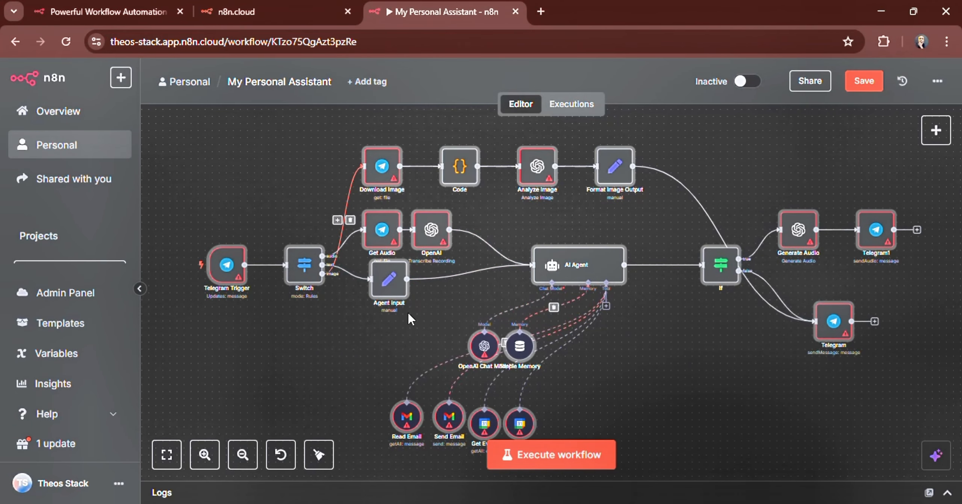
Examine the imported workflow from the Telegram Trigger through the Switch and its audio, text and image branches to the AI Agent.
scroll(699, 348, "down", 2)
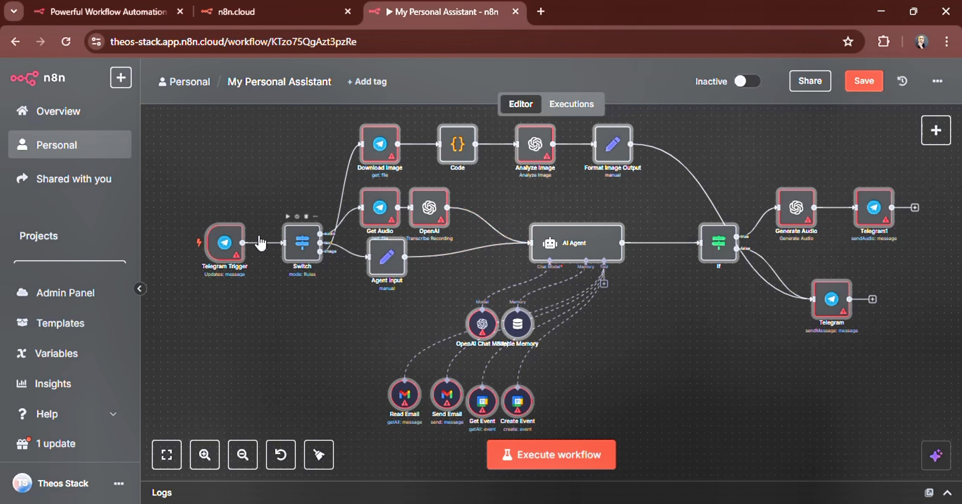
mouse_move(217, 212)
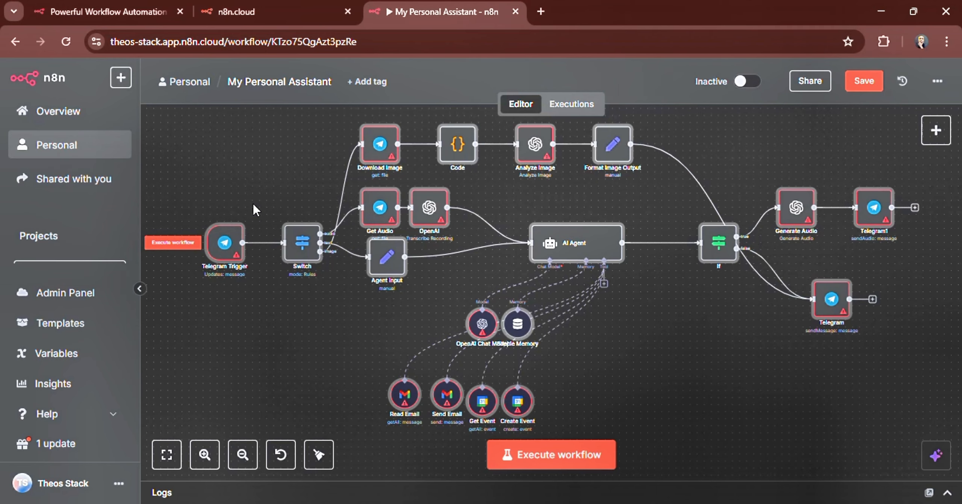
key("plus")
key("plus")
scroll(253, 204, "left", 10)
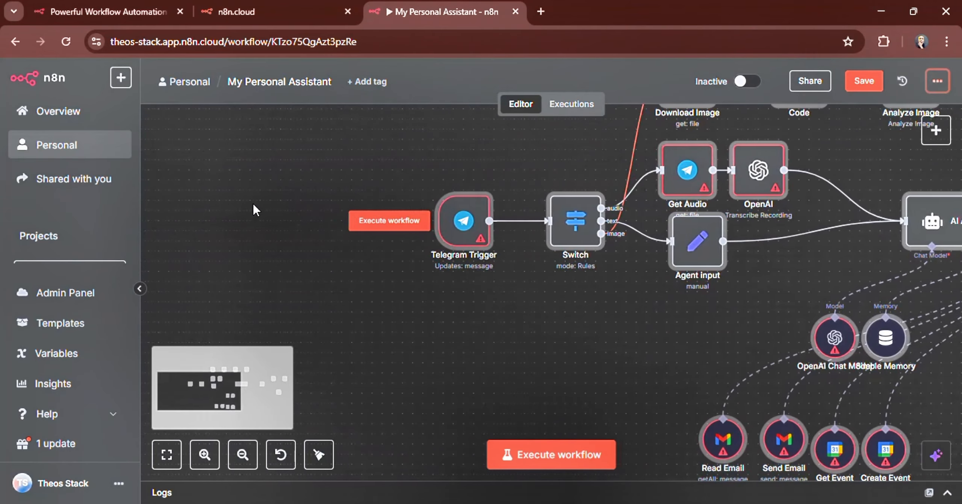
scroll(254, 205, "right", 1)
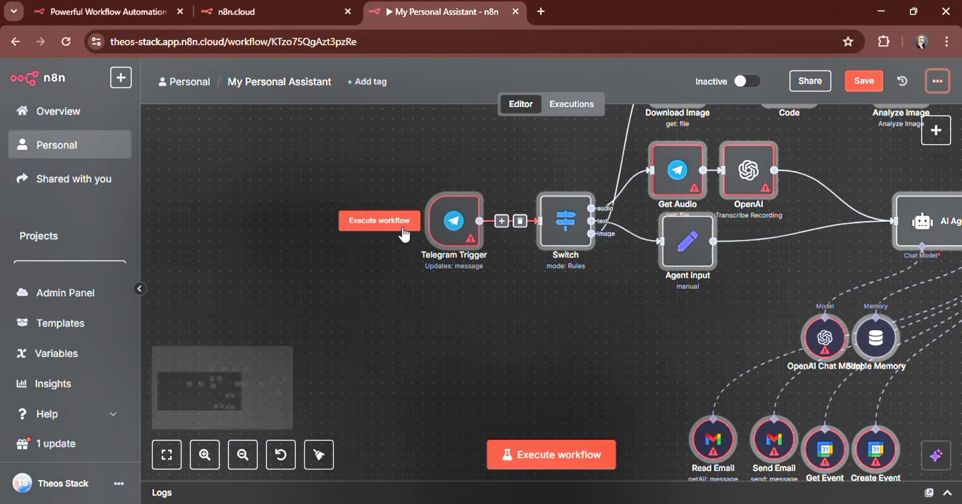
scroll(404, 235, "right", 5)
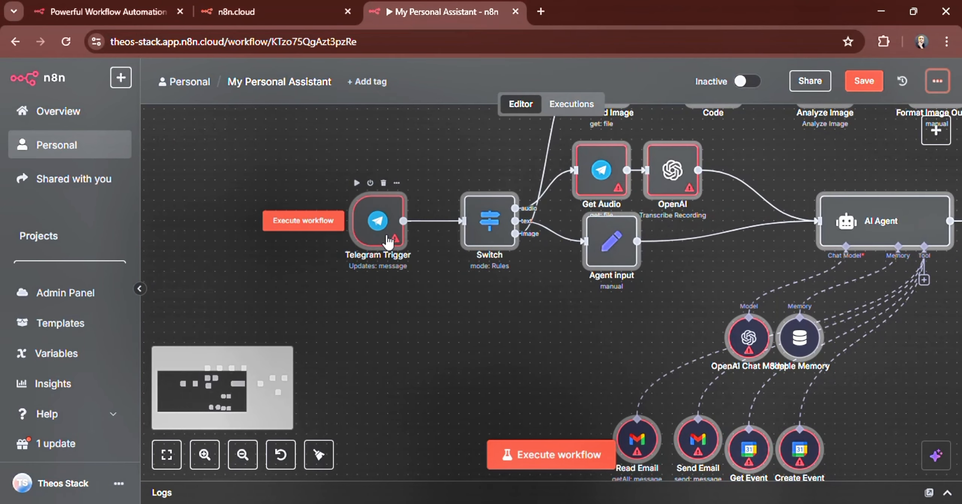
scroll(628, 236, "right", 12)
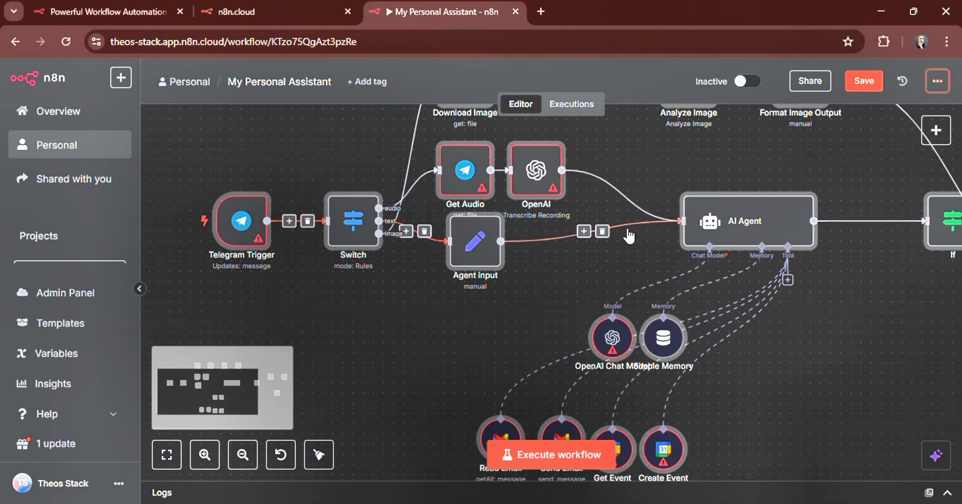
scroll(629, 236, "right", 16)
scroll(629, 236, "up", 3)
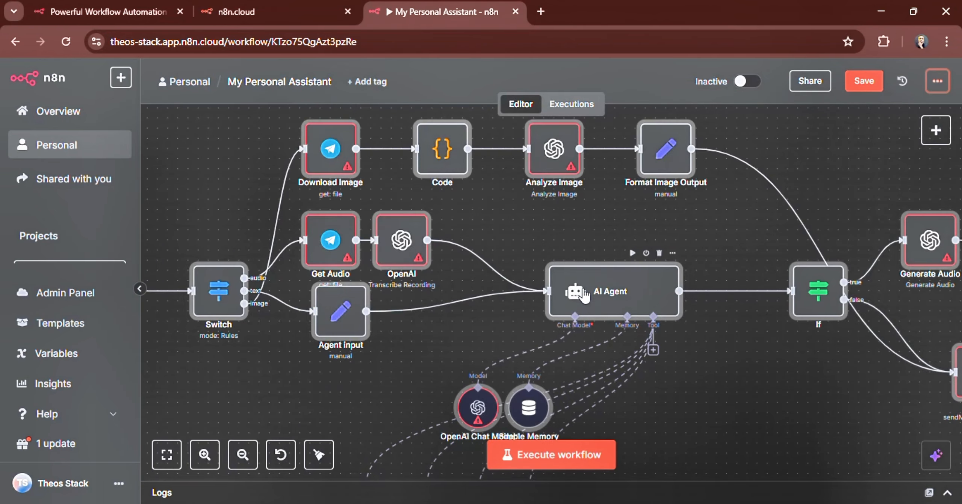
Examine the AI Agent's connected model, memory and tools, and the If node's Telegram output branches.
scroll(584, 295, "right", 3)
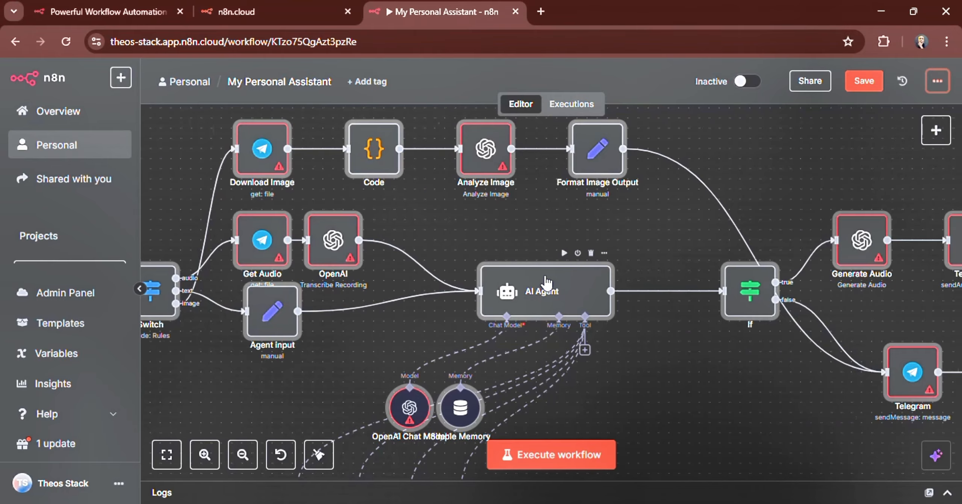
scroll(546, 282, "right", 3)
scroll(546, 282, "down", 2)
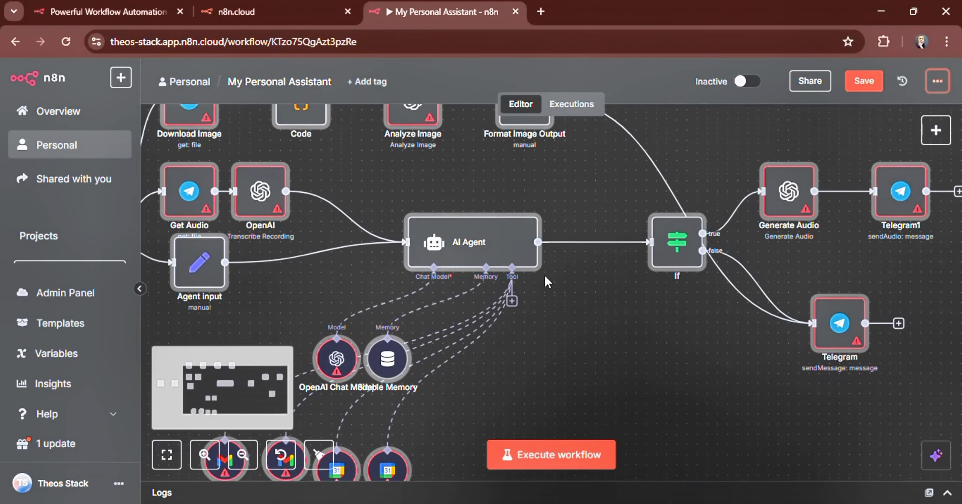
scroll(546, 281, "down", 1)
mouse_move(484, 230)
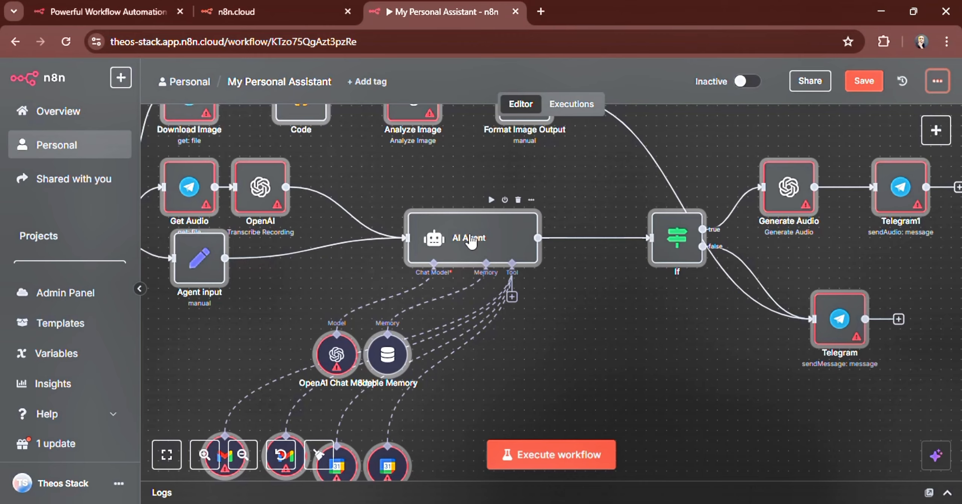
scroll(472, 243, "down", 3)
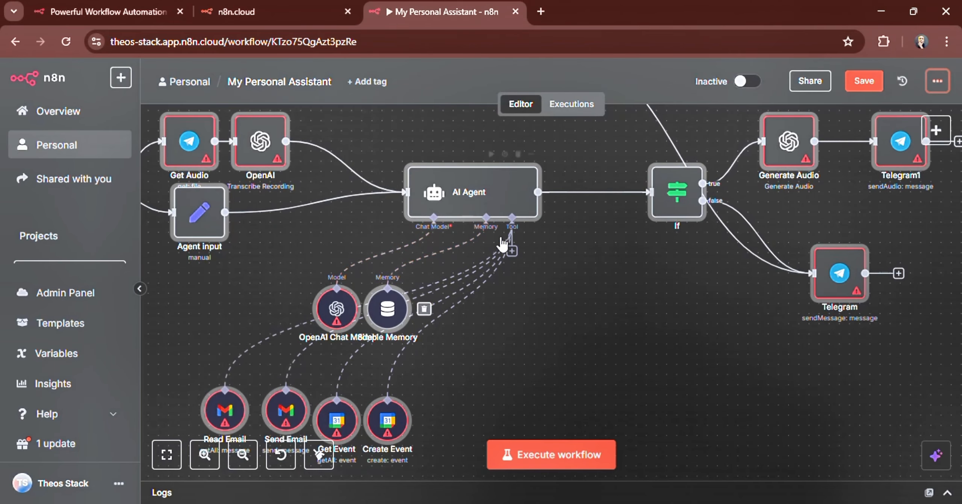
scroll(467, 213, "up", 1)
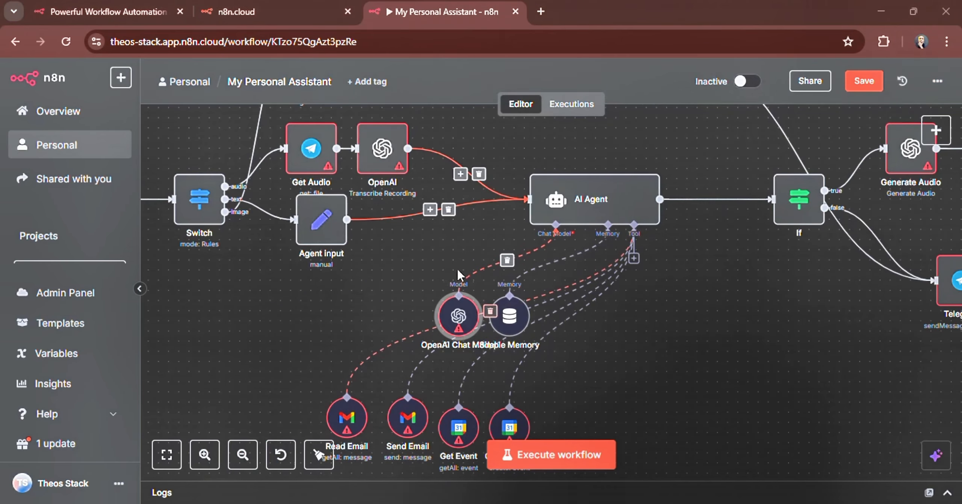
Move the OpenAI Chat Model node away from Simple Memory, view its credential and model parameters, and return to the canvas.
left_click_drag(463, 314, 432, 296)
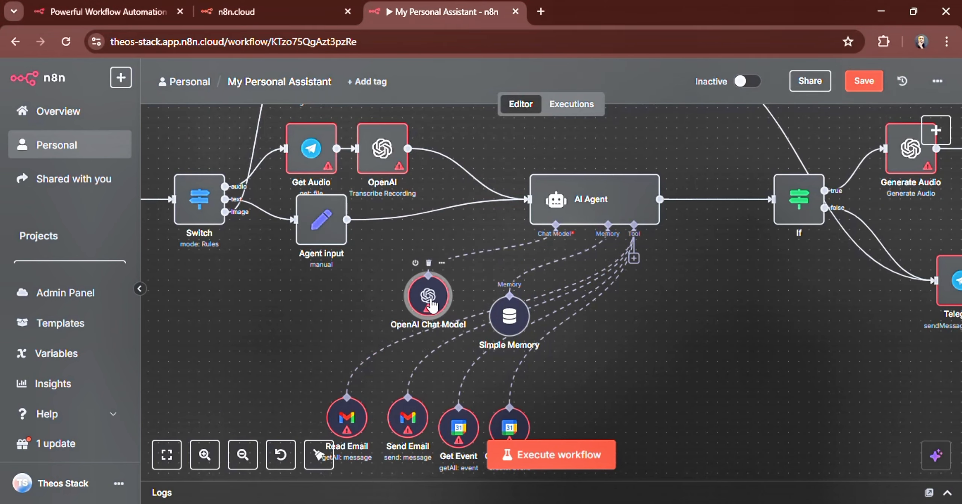
double_click(431, 301)
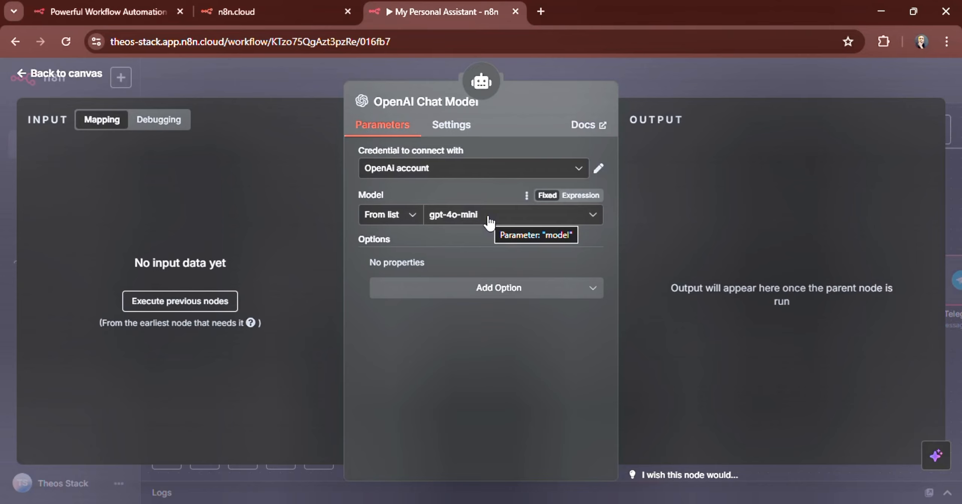
key("Escape")
Reposition the OpenAI Chat Model and Simple Memory nodes side by side, slightly closer to the AI Agent.
mouse_move(435, 292)
left_mouse_down()
mouse_move(487, 289)
mouse_move(448, 299)
left_mouse_up()
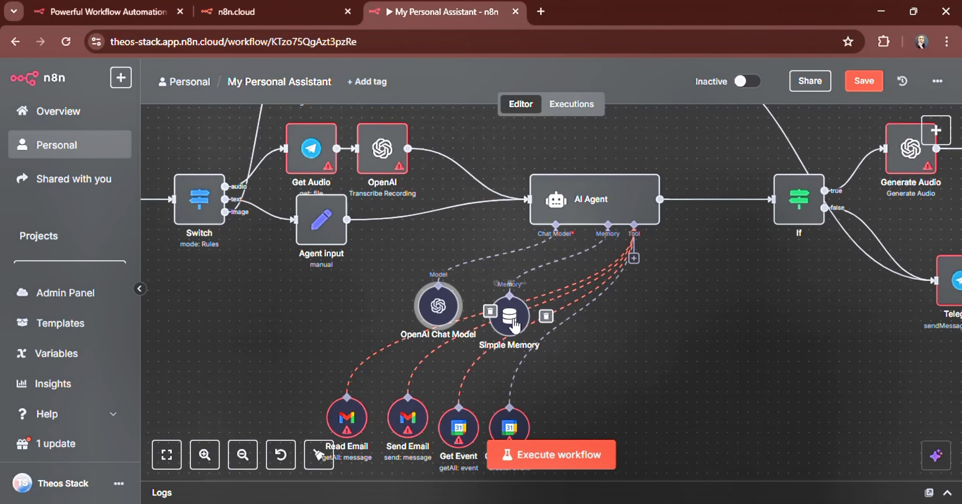
left_click_drag(509, 322, 489, 303)
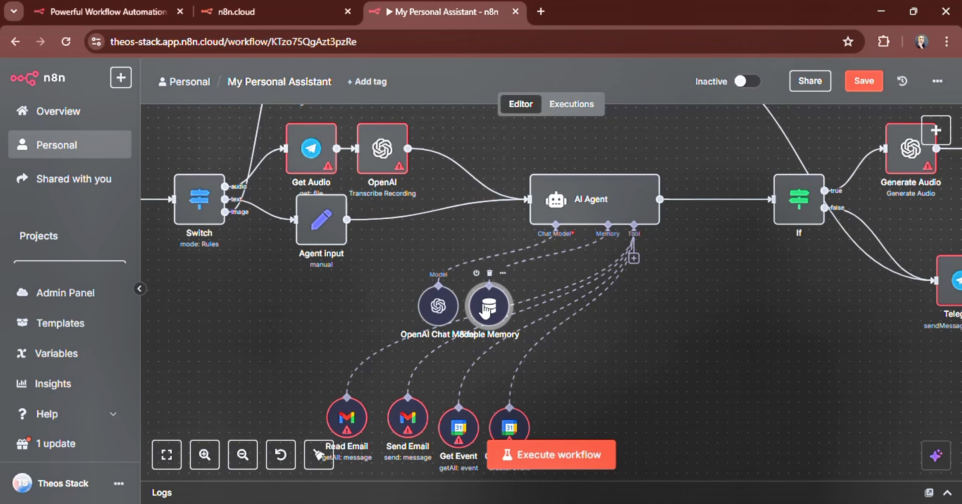
mouse_move(491, 310)
left_mouse_down()
mouse_move(591, 306)
mouse_move(505, 300)
mouse_move(489, 312)
left_mouse_up()
scroll(376, 373, "down", 2)
scroll(377, 373, "down", 2)
scroll(376, 373, "left", 2)
scroll(377, 377, "right", 1)
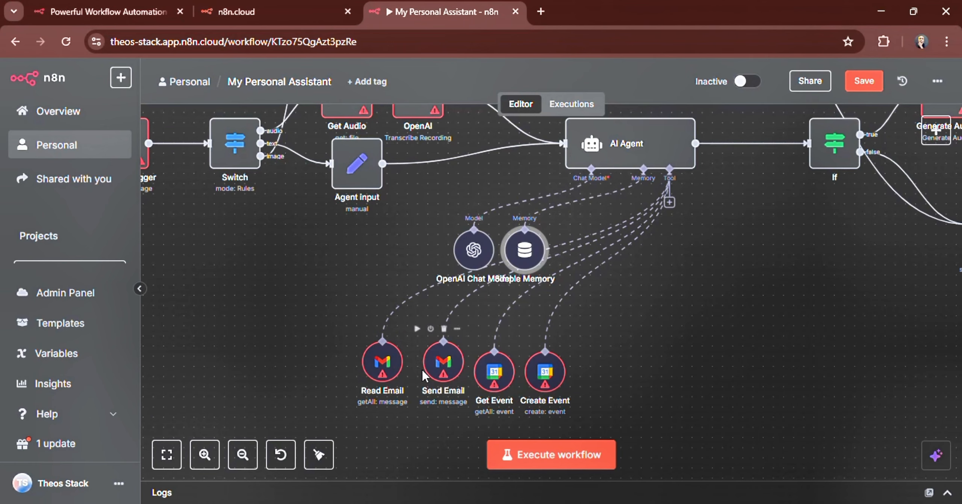
scroll(514, 244, "up", 2)
scroll(514, 244, "right", 1)
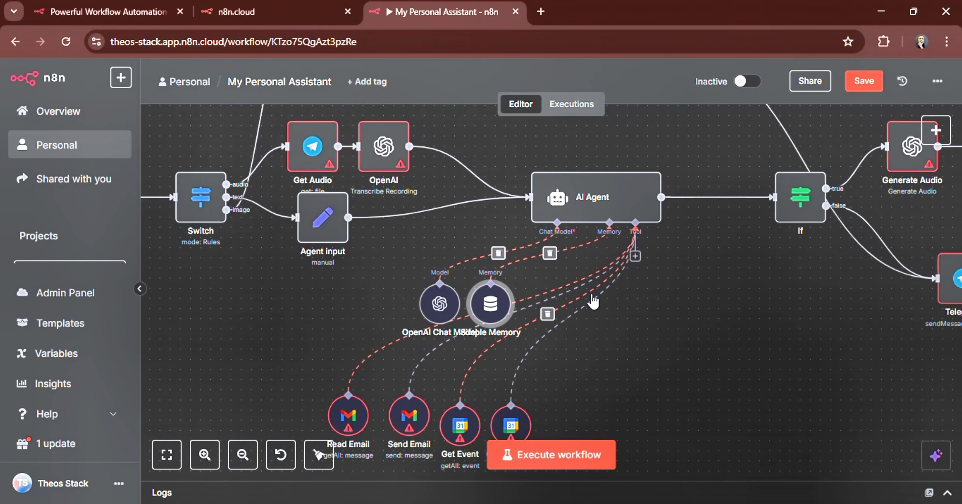
scroll(593, 301, "down", 1)
scroll(593, 301, "right", 2)
scroll(594, 301, "up", 3)
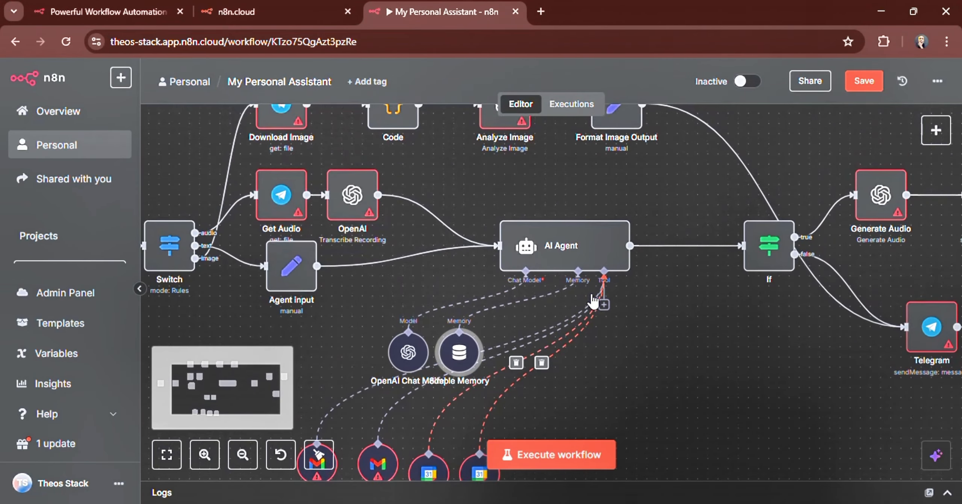
Review the image, audio and text branches leading from the Telegram Trigger and Switch to the AI Agent.
scroll(593, 301, "up", 3)
scroll(593, 301, "up", 1)
scroll(593, 301, "left", 3)
scroll(593, 300, "down", 1)
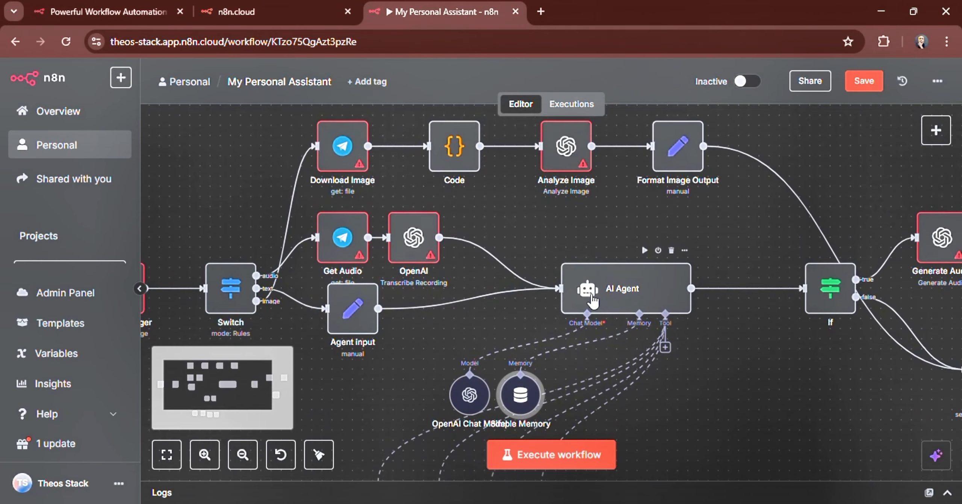
scroll(593, 300, "left", 5)
scroll(592, 297, "up", 1)
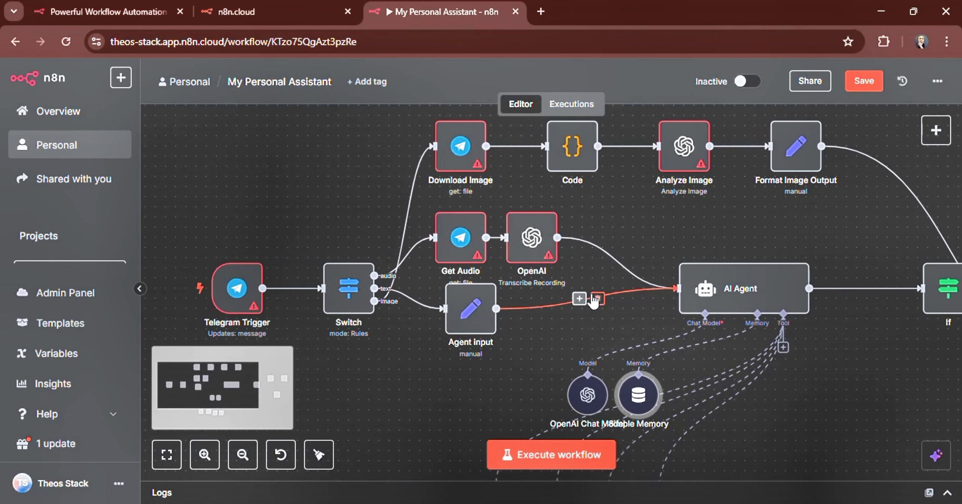
scroll(592, 297, "left", 1)
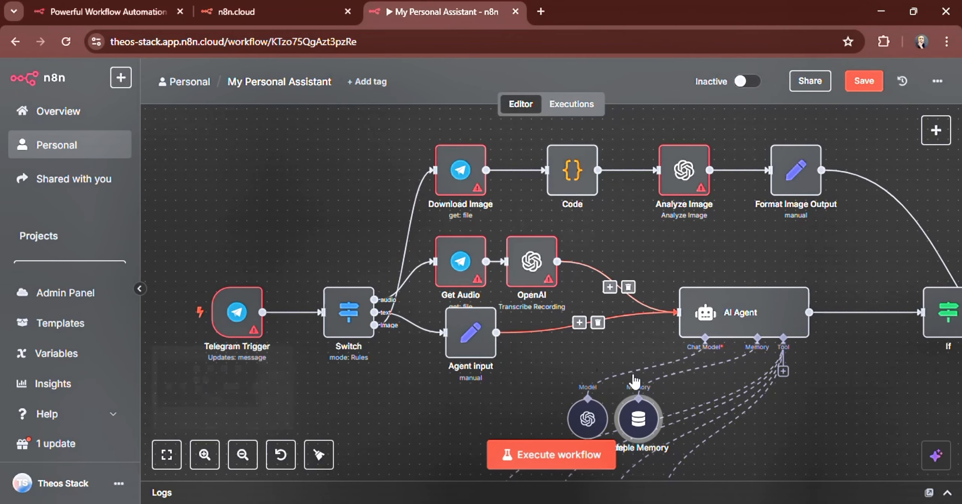
scroll(652, 288, "left", 4)
scroll(650, 283, "down", 2)
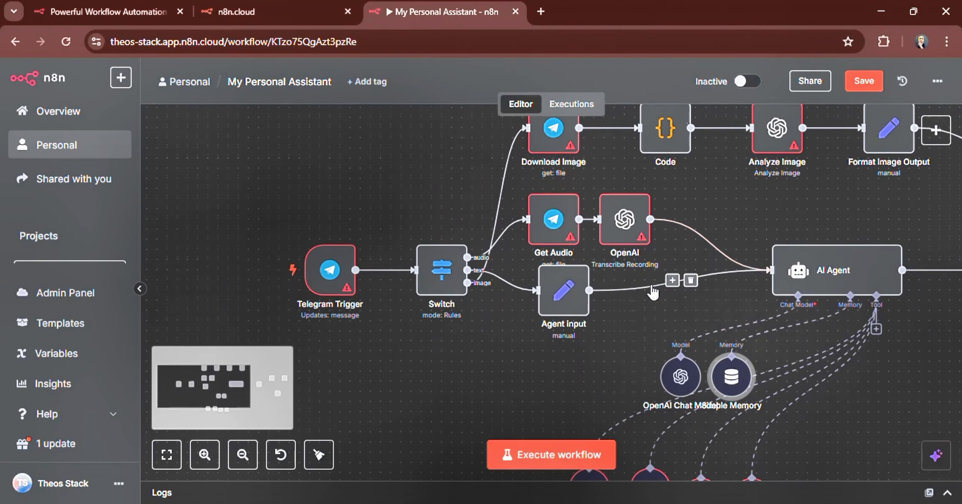
Open the Telegram Trigger node and begin creating a new Telegram API credential for it.
mouse_move(365, 247)
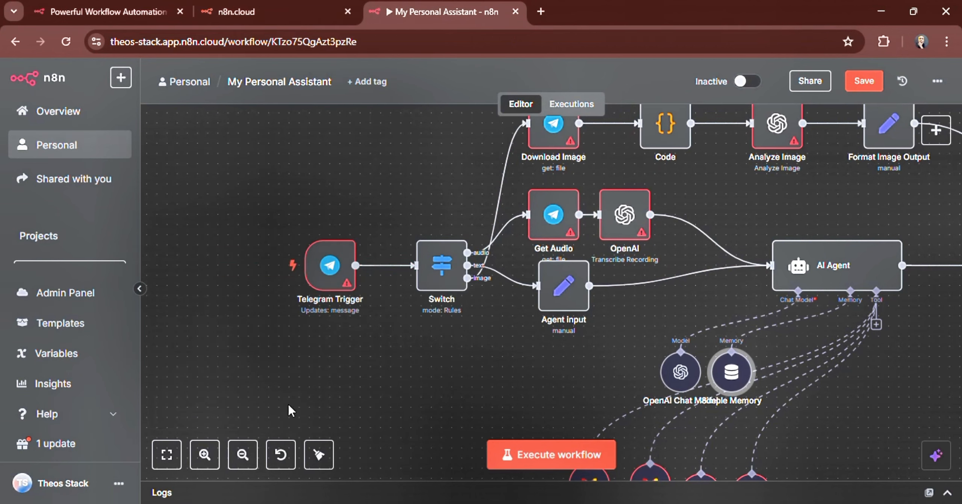
key("plus")
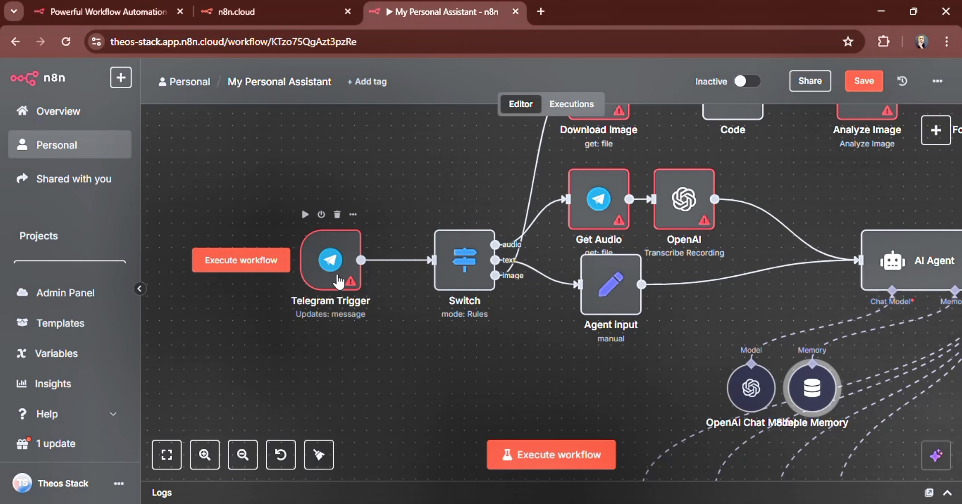
double_click(330, 259)
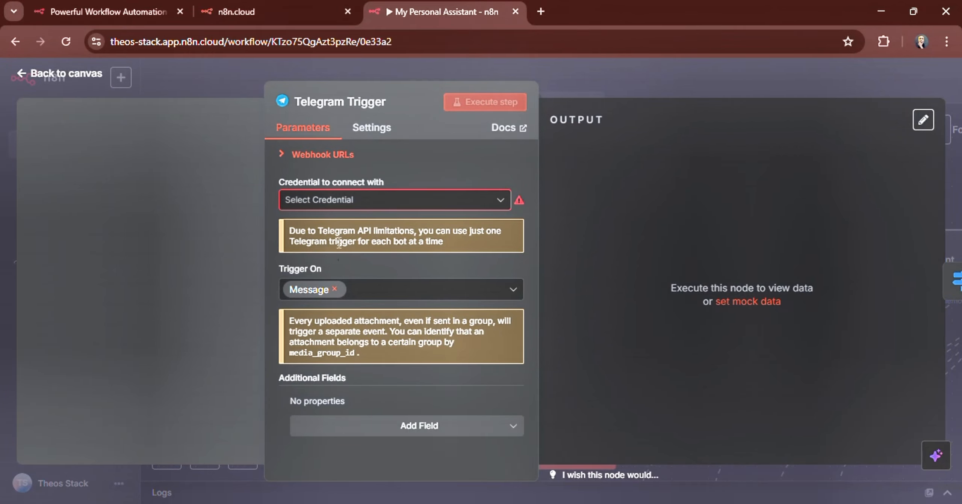
left_click(354, 203)
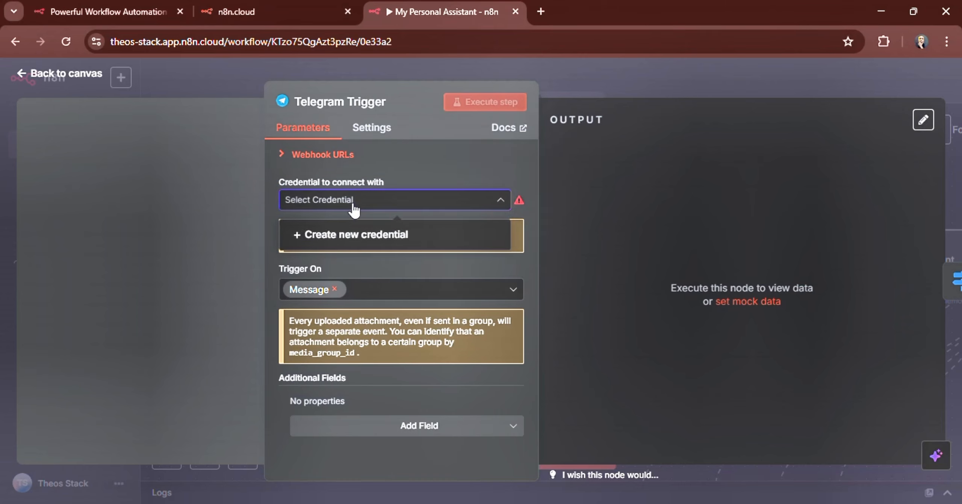
left_click(336, 233)
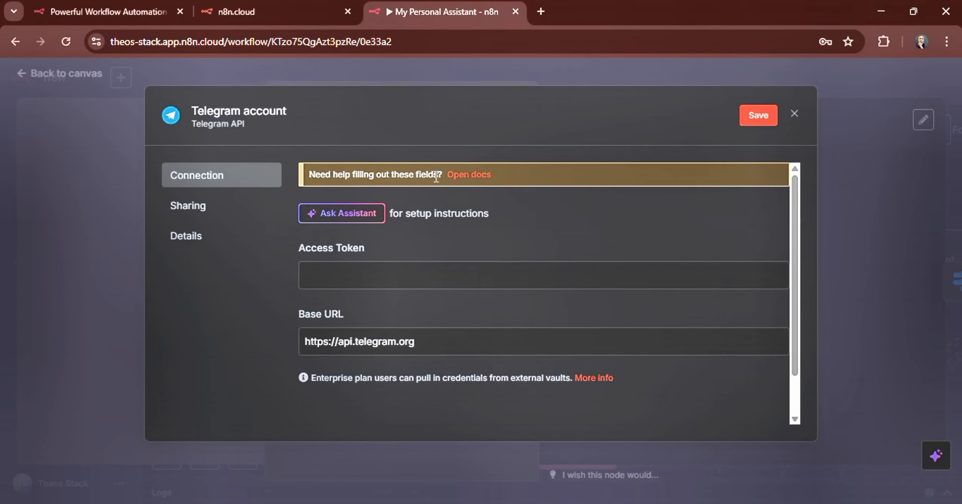
Open the Telegram credentials documentation, follow its BotFather link into Telegram Desktop, and start the BotFather chat.
left_click(465, 182)
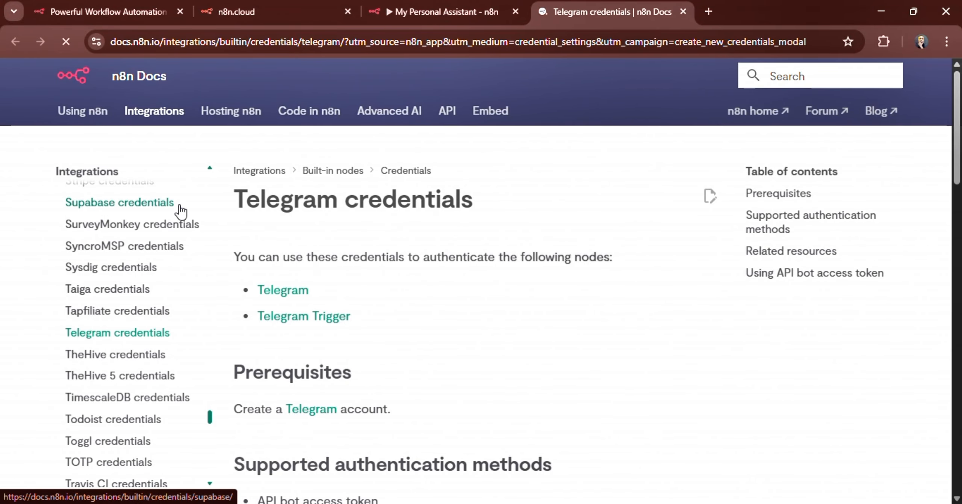
scroll(281, 268, "down", 10)
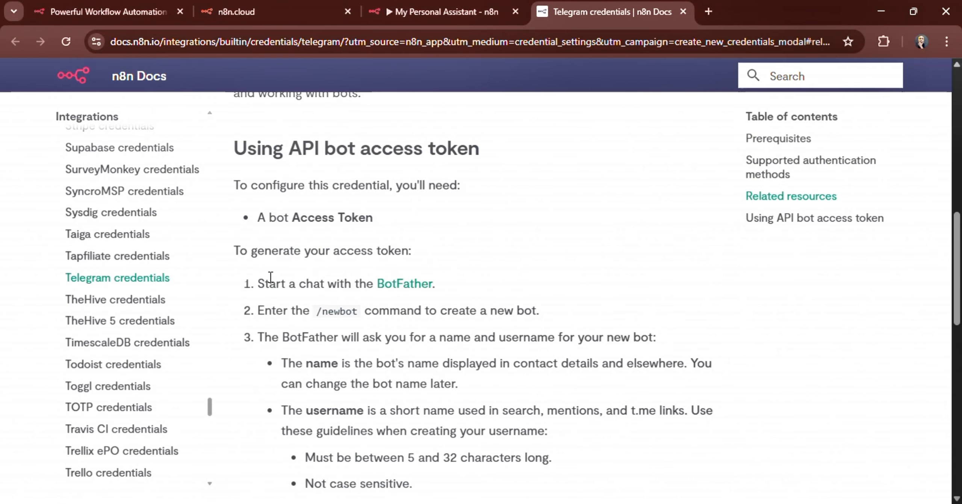
left_click(404, 285)
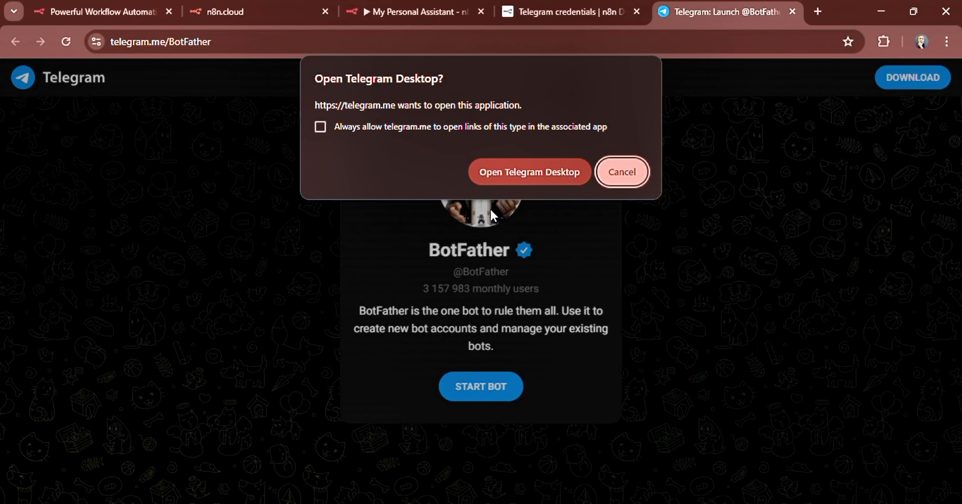
left_click(509, 181)
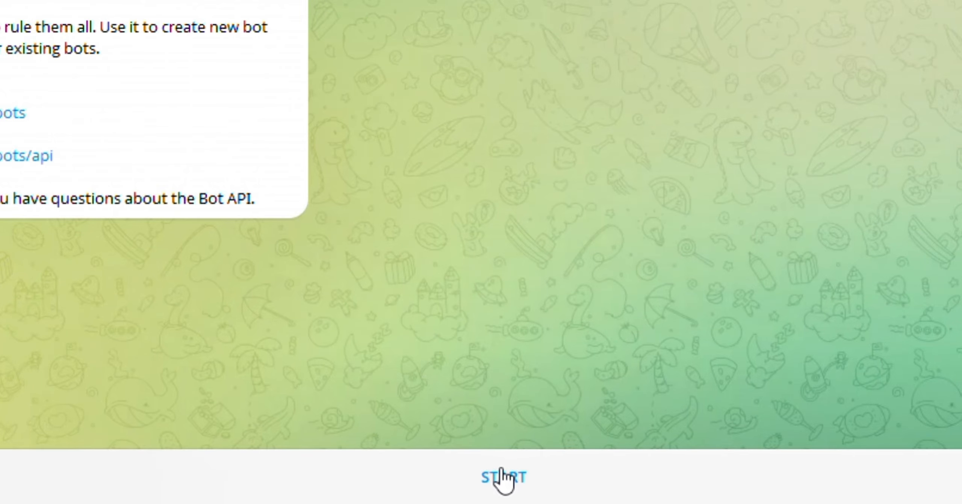
left_click(504, 485)
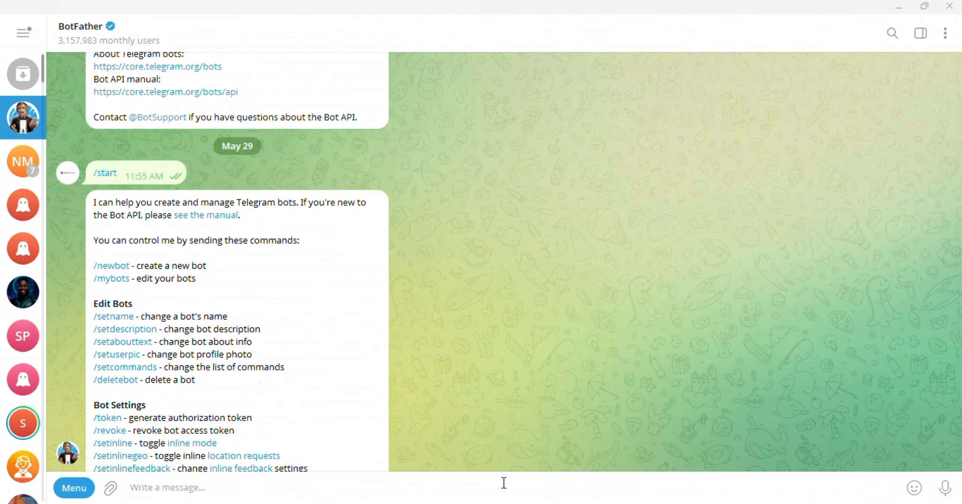
Request a new bot from BotFather with /newbot and name it MY Personal Assistant.
scroll(291, 218, "up", 5)
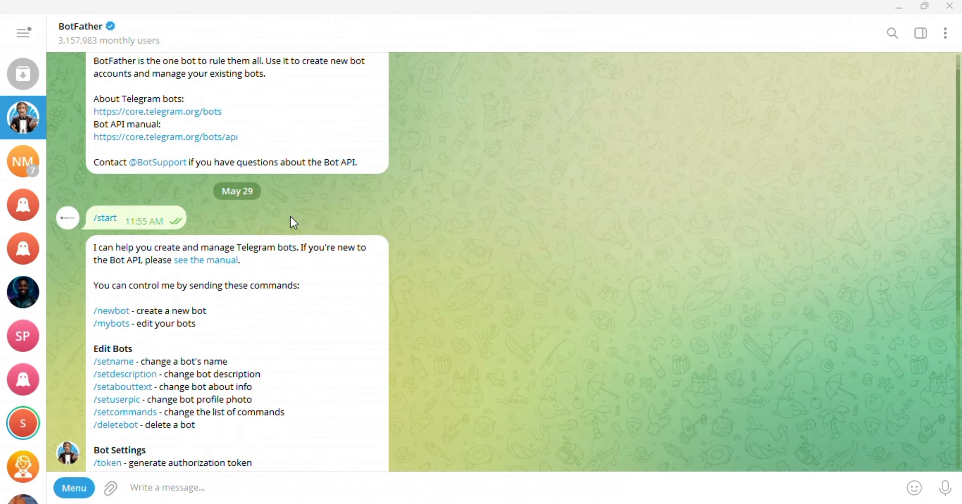
scroll(290, 216, "down", 3)
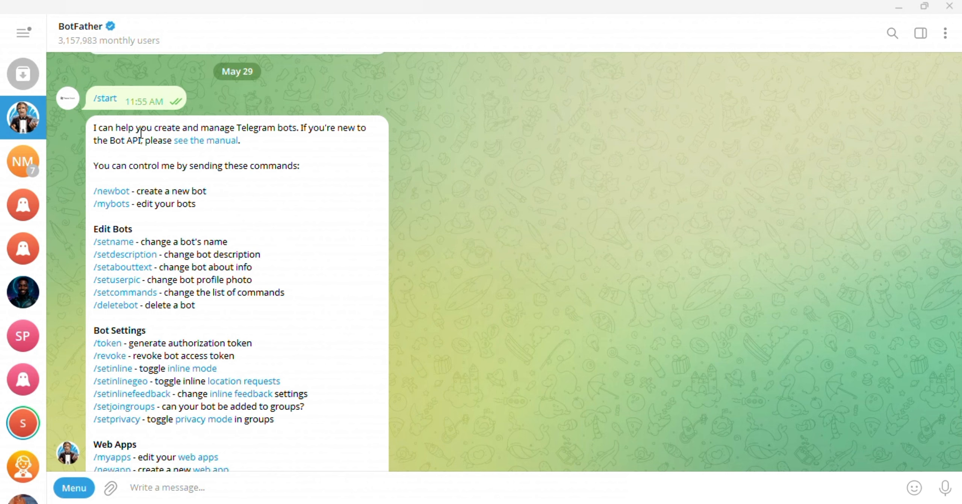
scroll(196, 224, "down", 1)
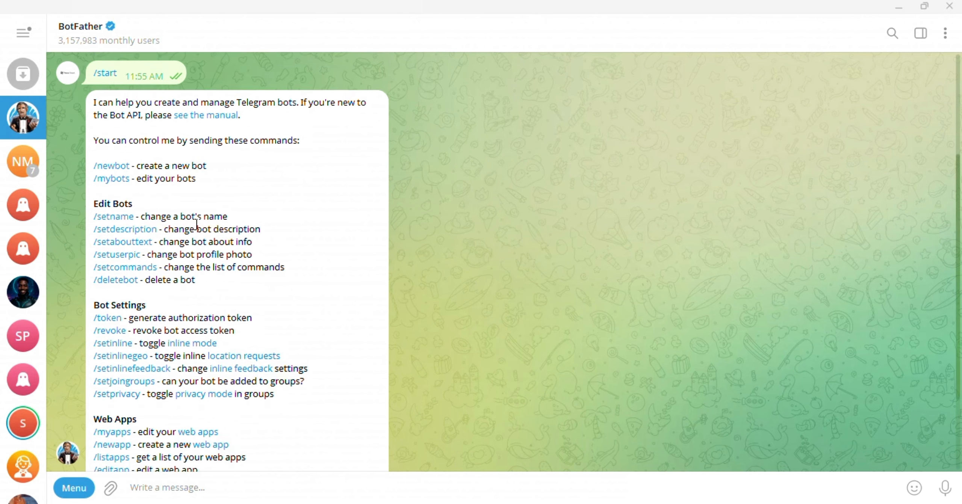
left_click(114, 168)
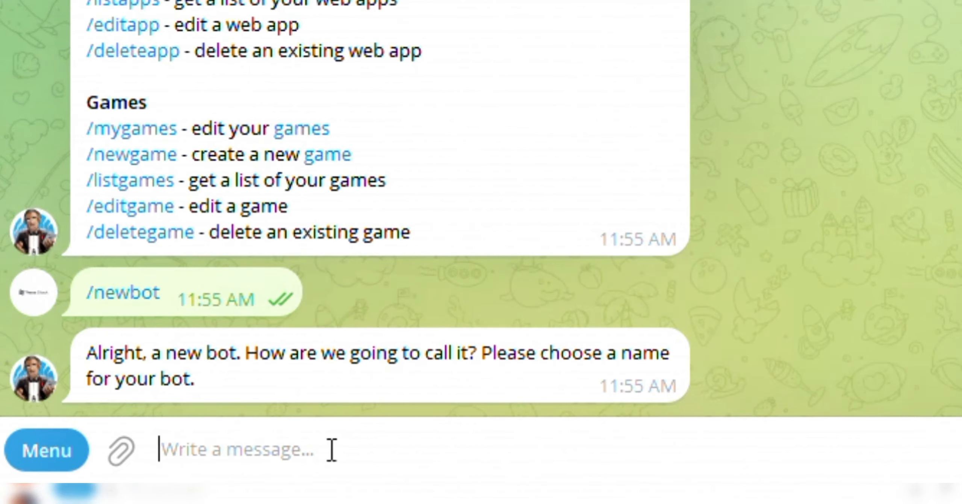
type("MY Persona")
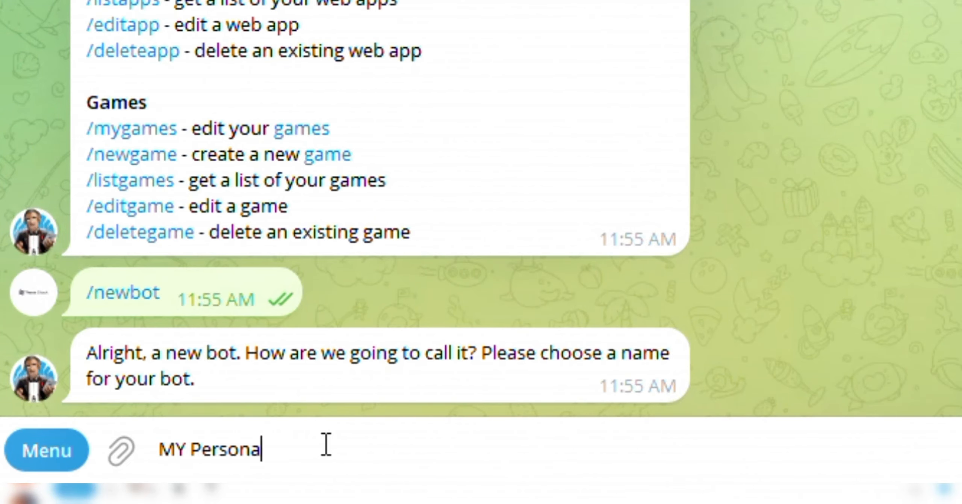
type("l Assistant")
key("Return")
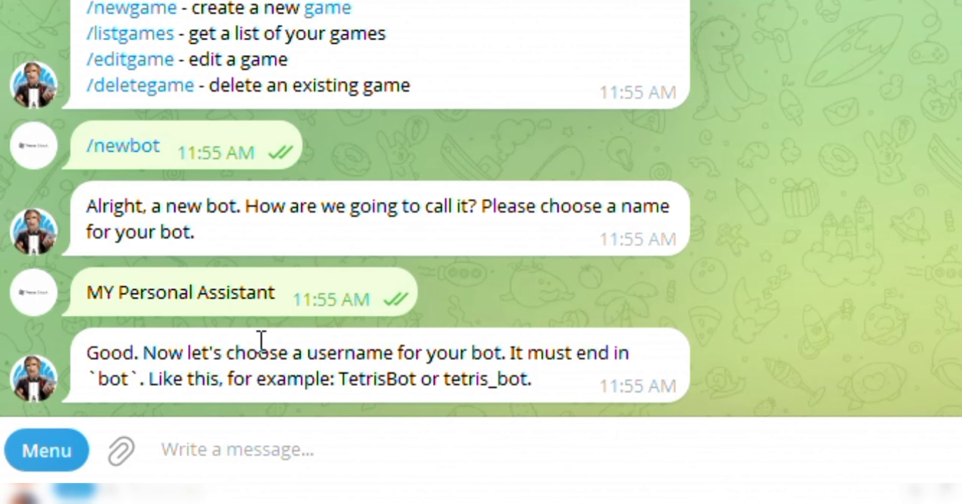
Give the new bot the username Theos_Agent01_bot.
double_click(275, 350)
type("Theos_")
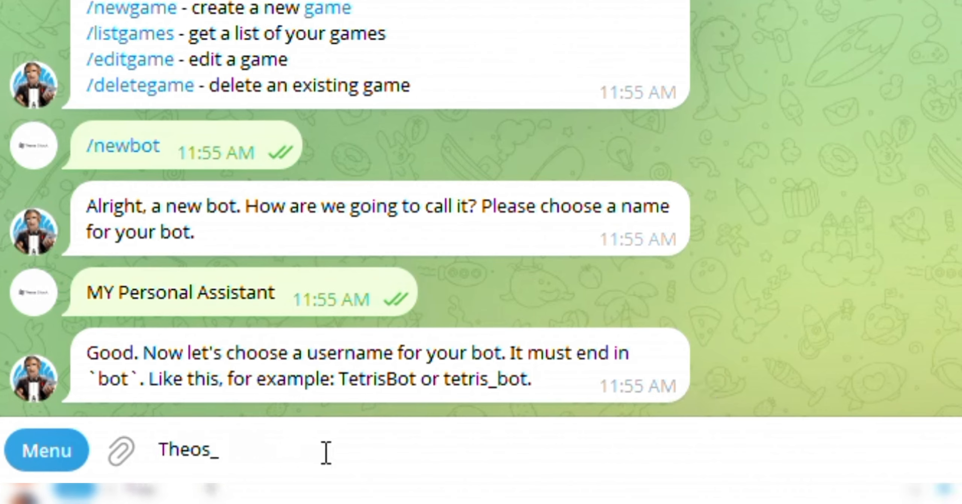
type("Agent01_")
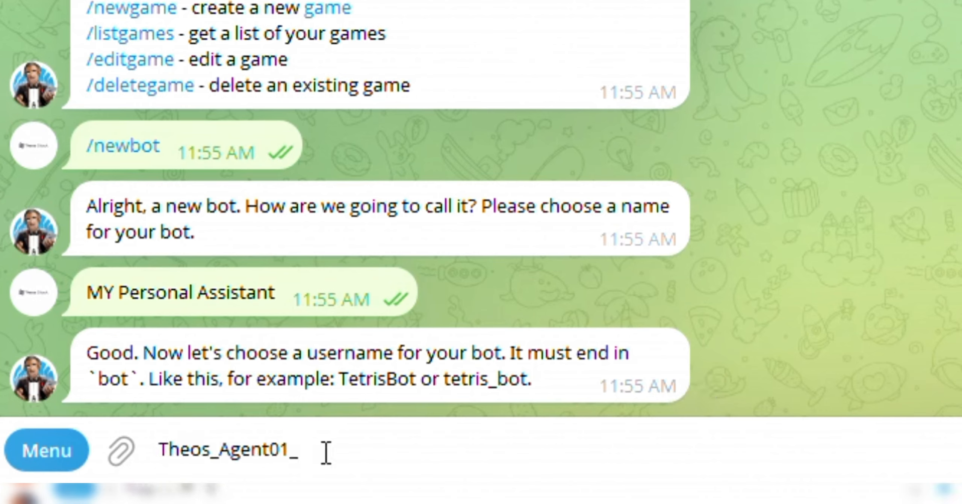
type("bot")
key("Return")
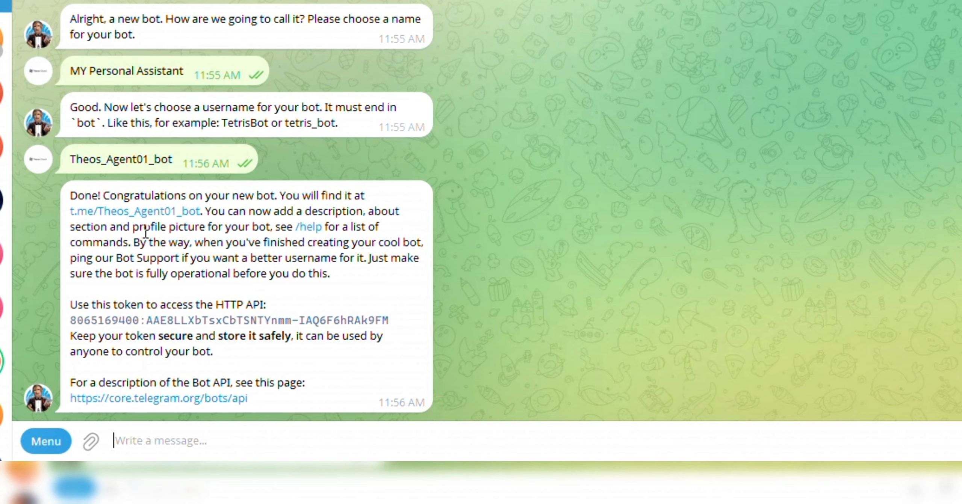
Copy the bot's API token into the n8n Telegram credential's Access Token field, save it, check the Telegram Trigger's credential choice, and return to the canvas.
left_click(175, 323)
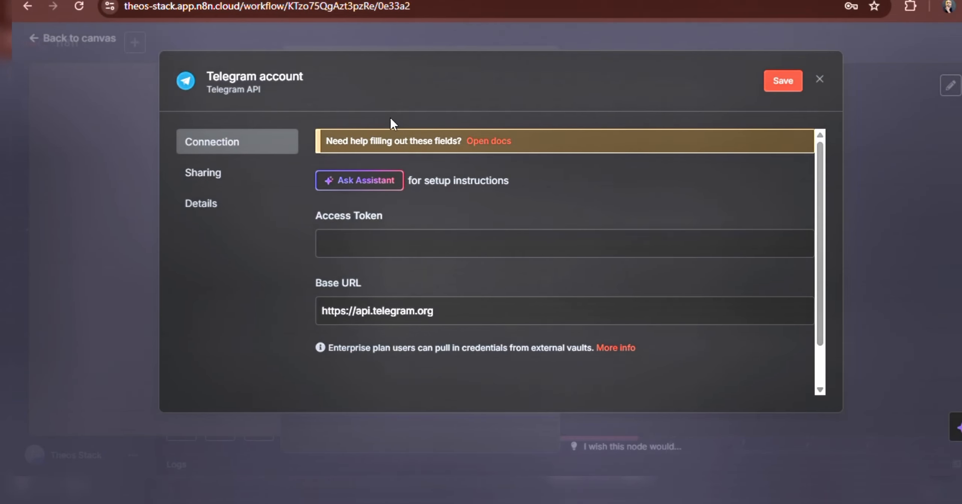
left_click(444, 246)
key("ctrl+v")
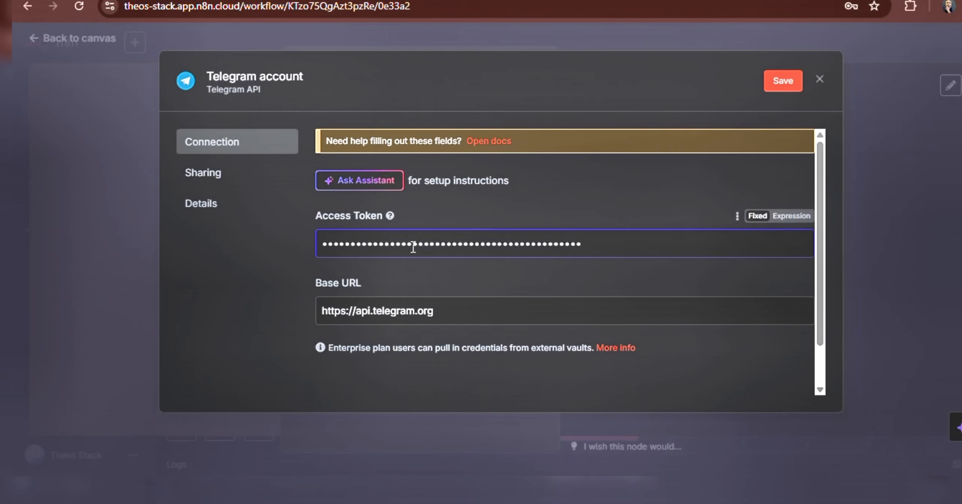
left_click(782, 81)
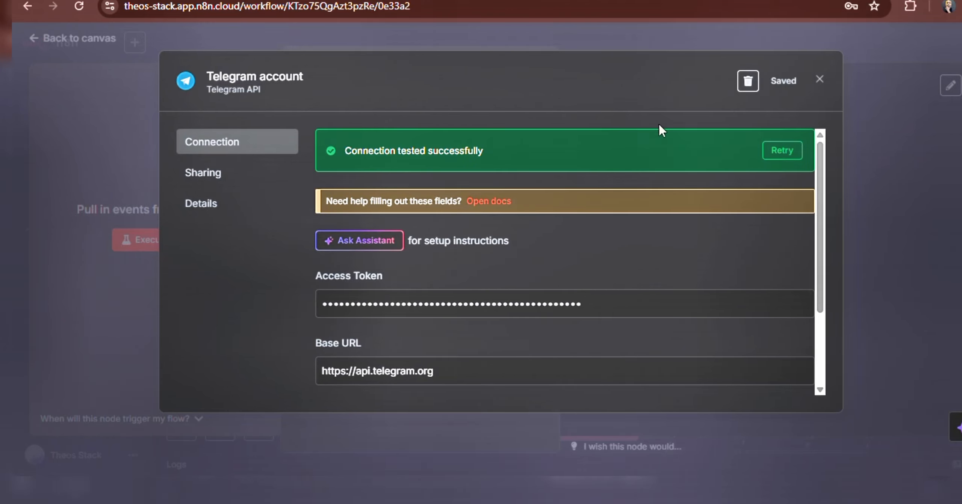
left_click(818, 81)
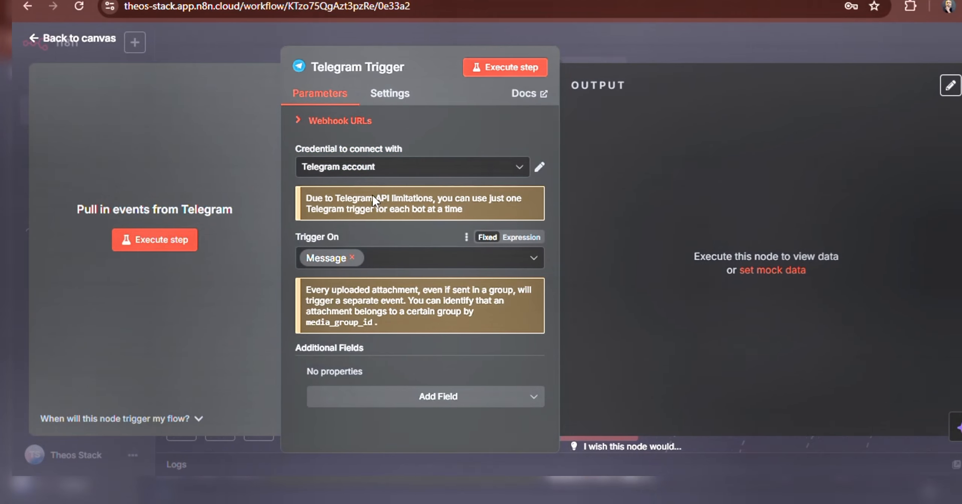
left_click(374, 161)
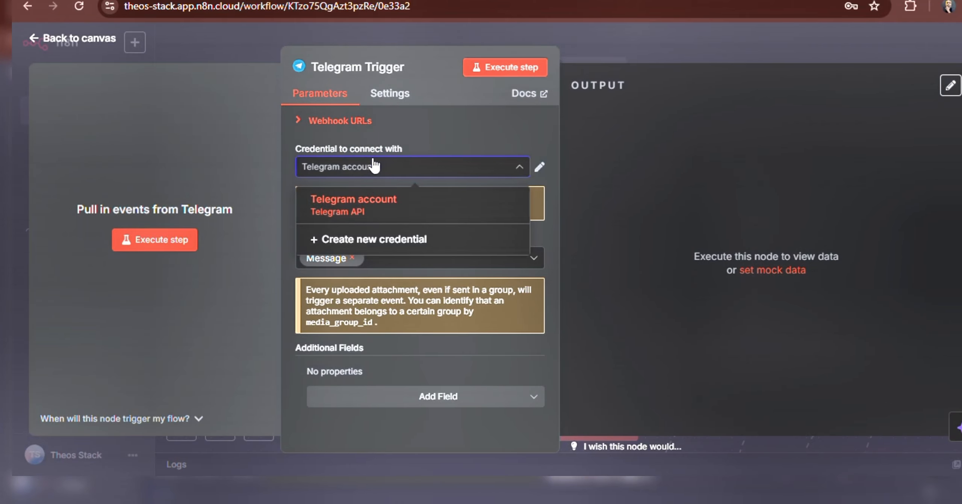
left_click(439, 125)
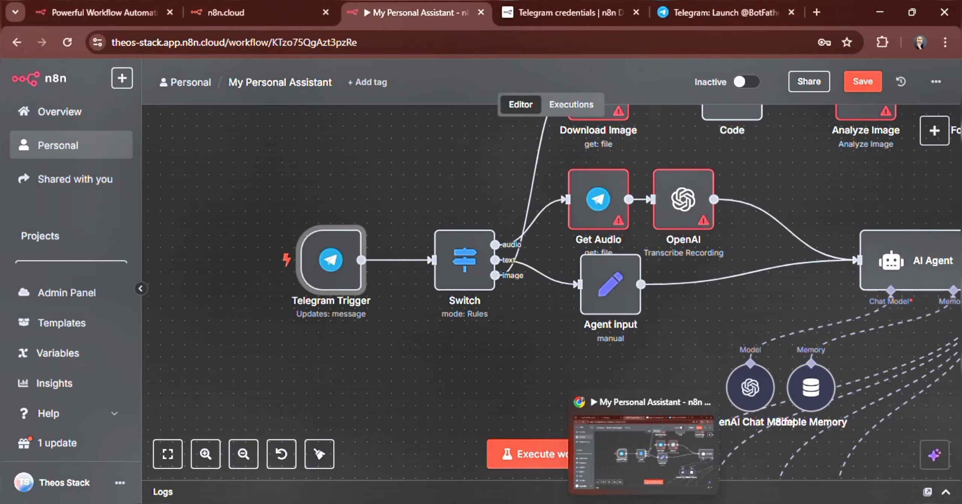
Switch to Telegram, open the new bot's chat through its t.me/Theos_Agent01_bot link, and start the bot.
mouse_move(675, 503)
left_click(674, 470)
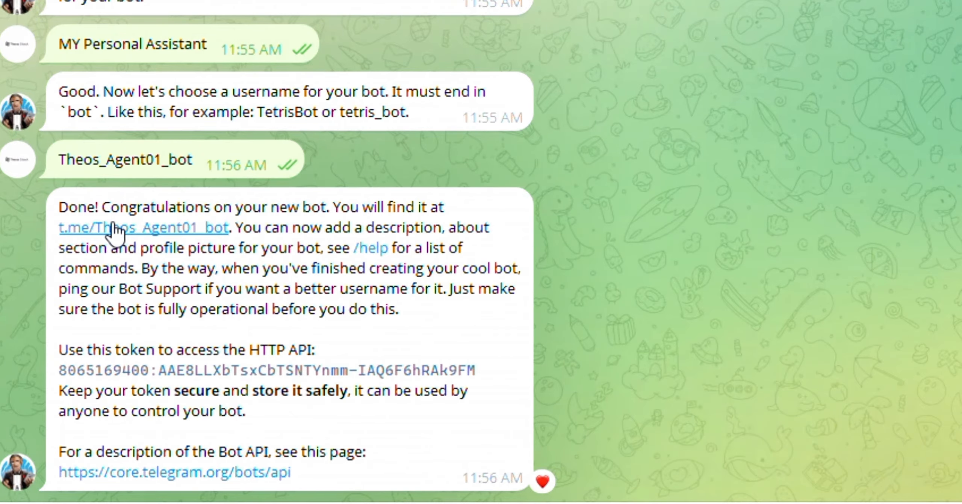
left_click(127, 227)
left_click(504, 487)
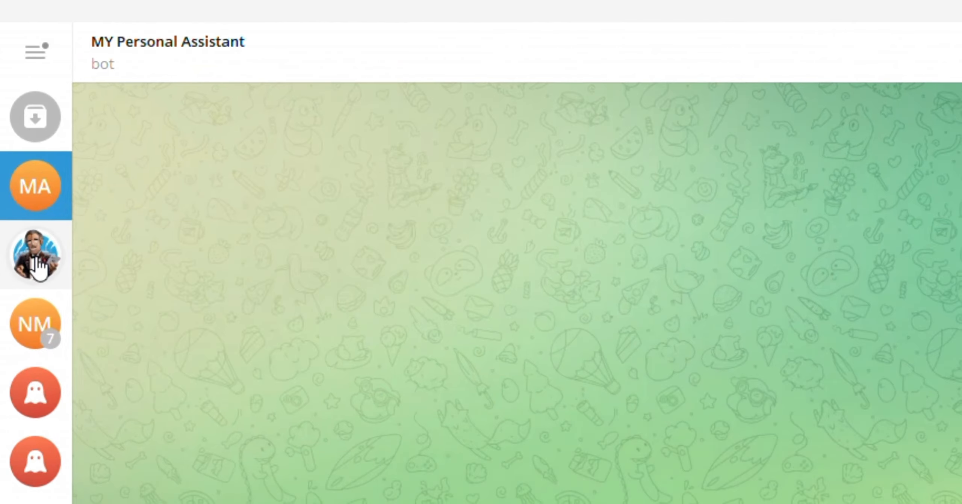
left_click(21, 165)
scroll(188, 191, "up", 15)
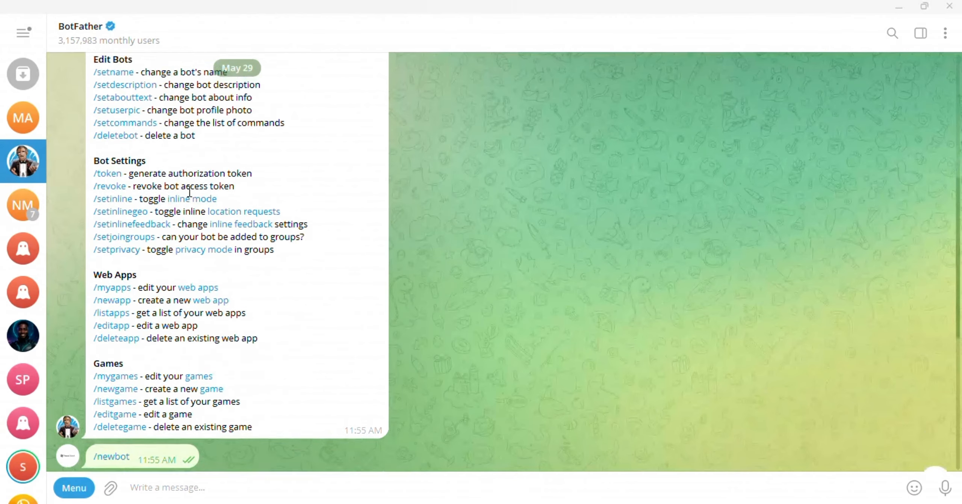
scroll(188, 191, "down", 1)
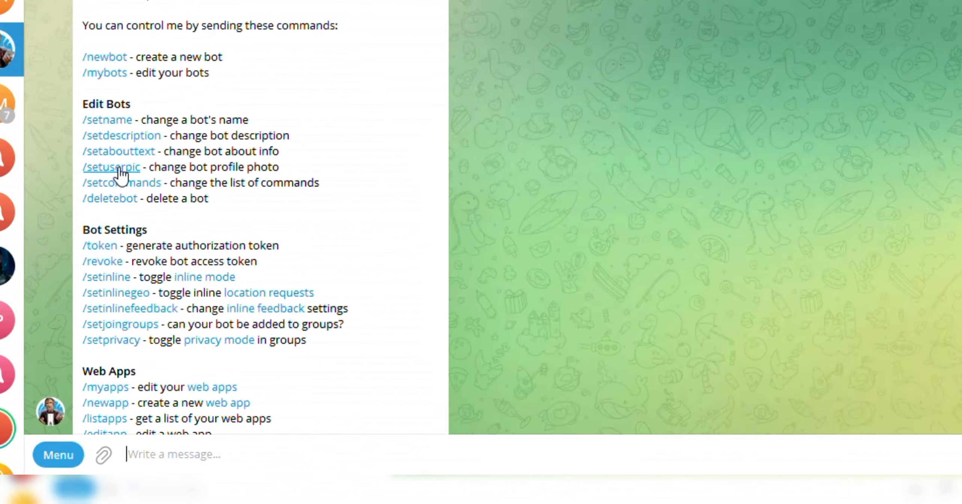
type("/setuserpic")
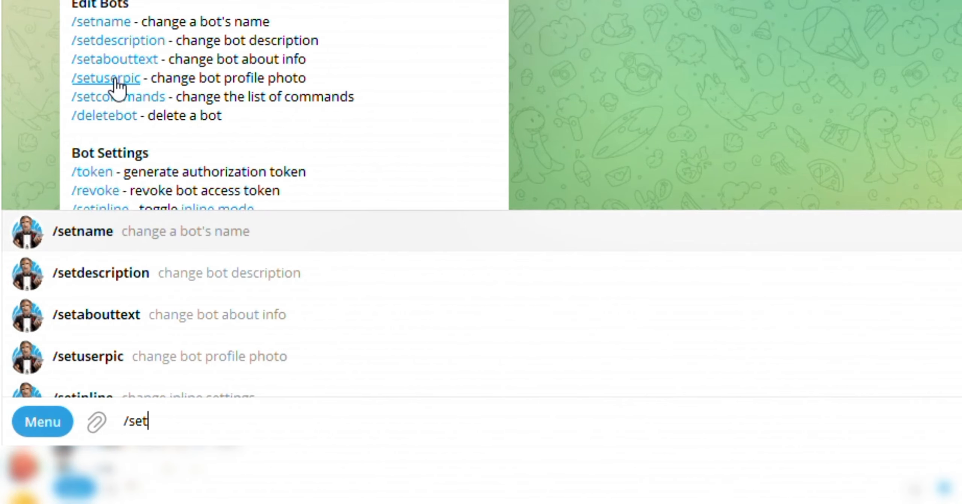
key("Return")
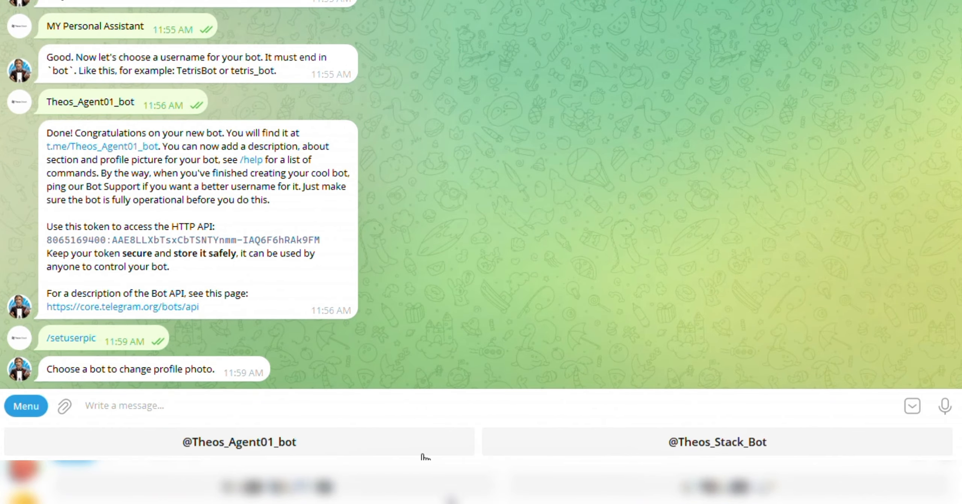
left_click(231, 443)
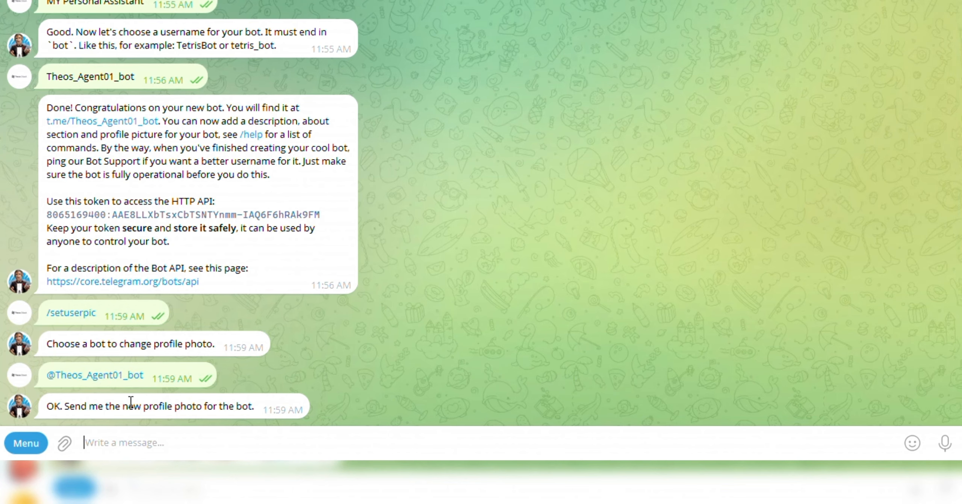
Send BotFather a portrait photo as the bot's new profile picture and open the MY Personal Assistant chat.
mouse_move(69, 436)
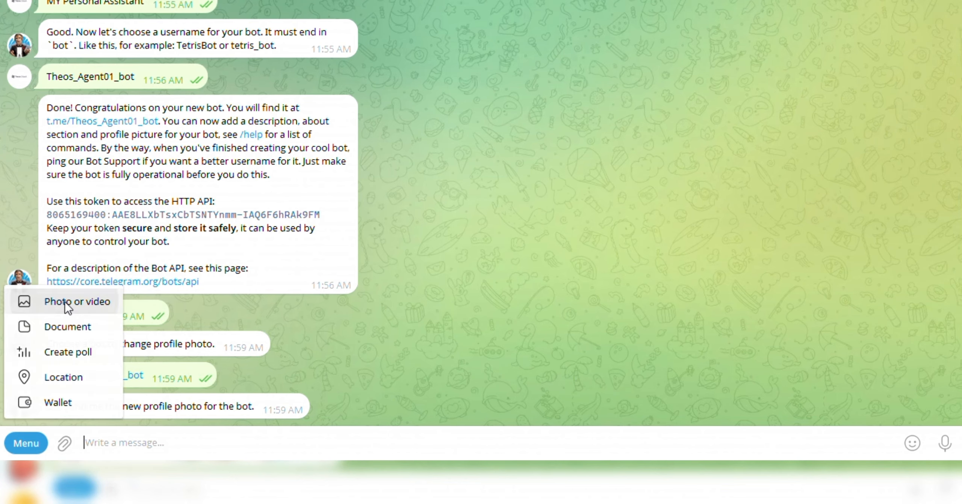
left_click(64, 302)
double_click(121, 94)
left_click(555, 361)
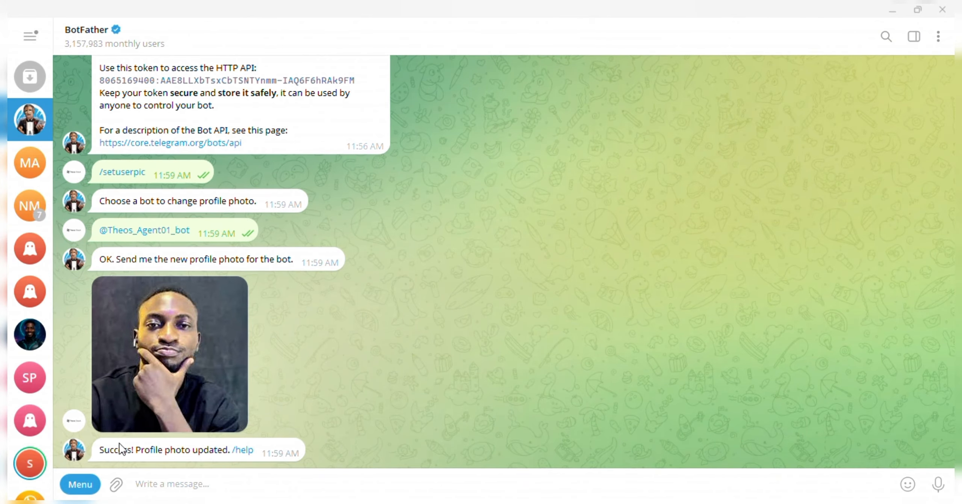
left_click(29, 163)
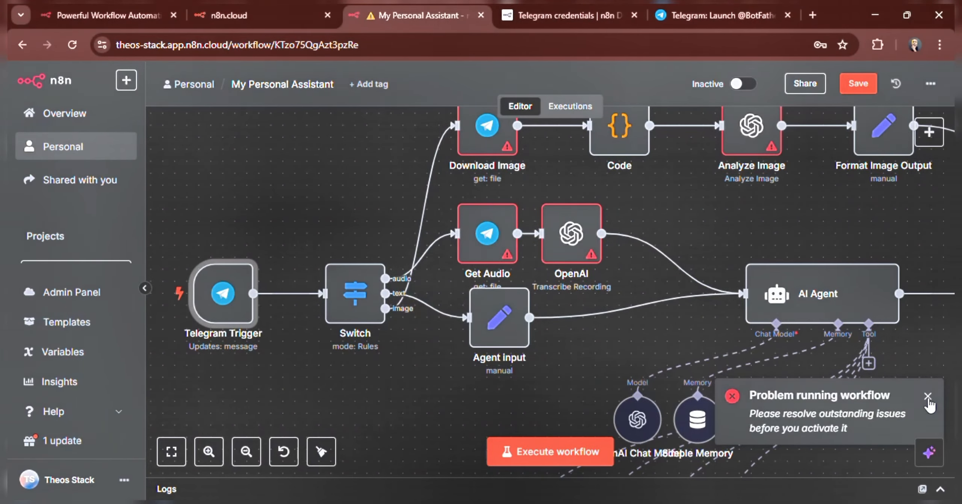
Dismiss the workflow problem notification and examine the Telegram Trigger, the Switch node and its audio, text and image branches.
left_click(928, 398)
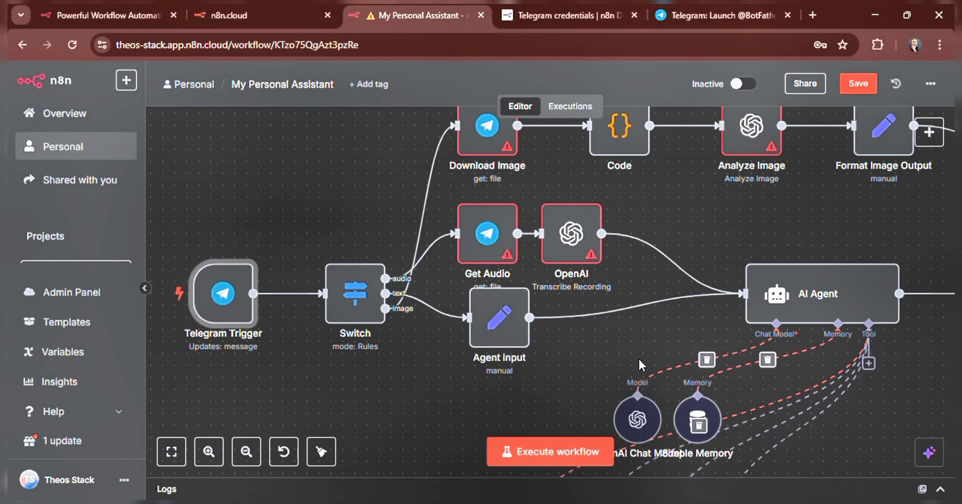
scroll(639, 358, "up", 2)
scroll(641, 362, "down", 2)
scroll(640, 362, "left", 1)
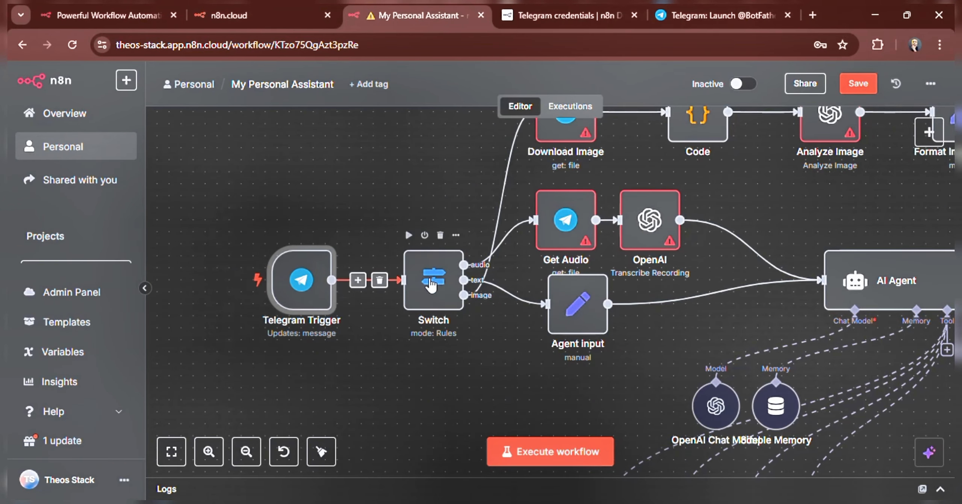
scroll(424, 287, "right", 1)
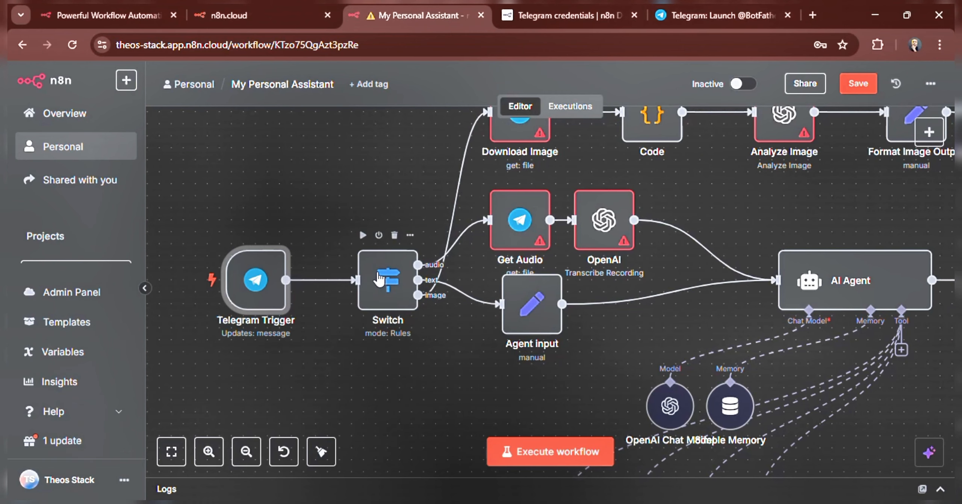
scroll(380, 280, "up", 1)
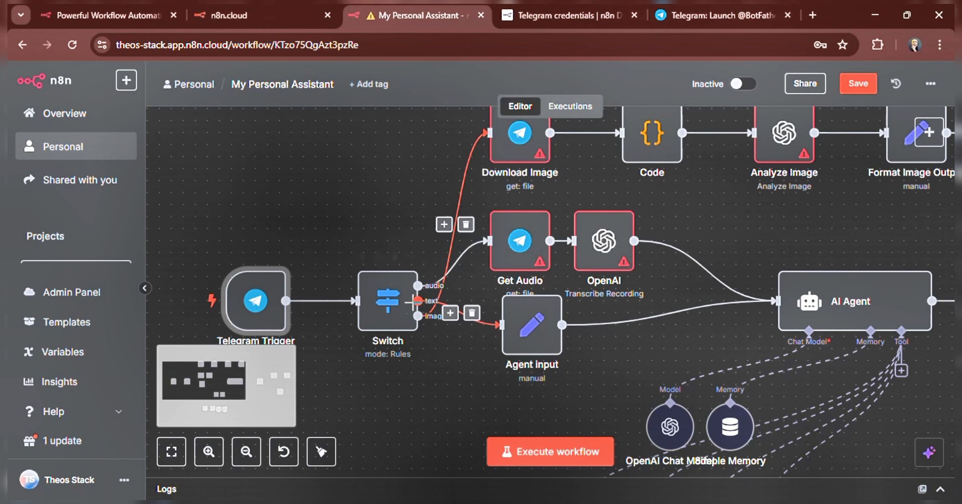
scroll(486, 226, "up", 1)
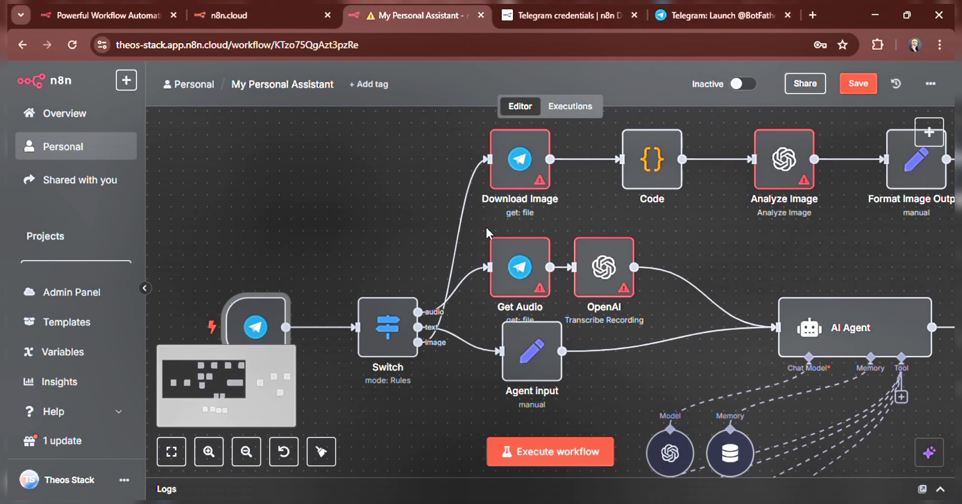
scroll(377, 233, "right", 1)
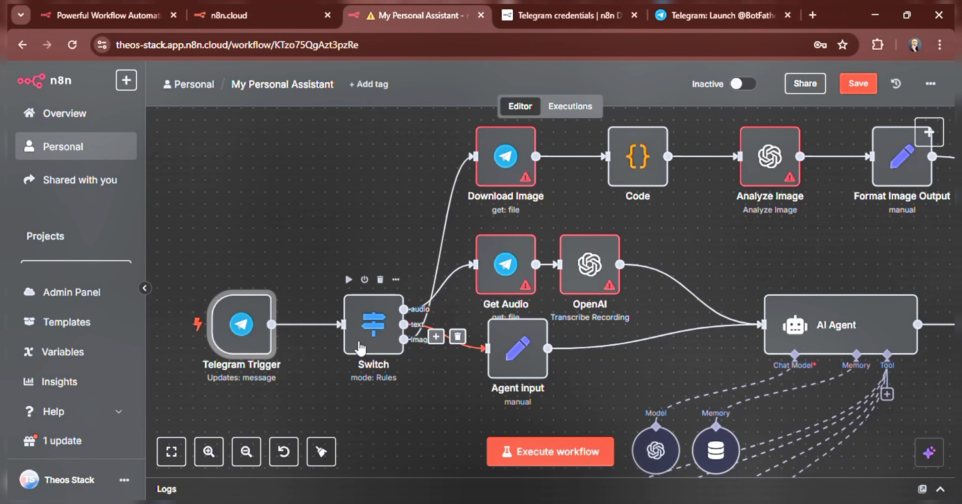
Open the Switch node, review the output names of its audio, text and image routing rules, and return to the canvas.
left_click(367, 319)
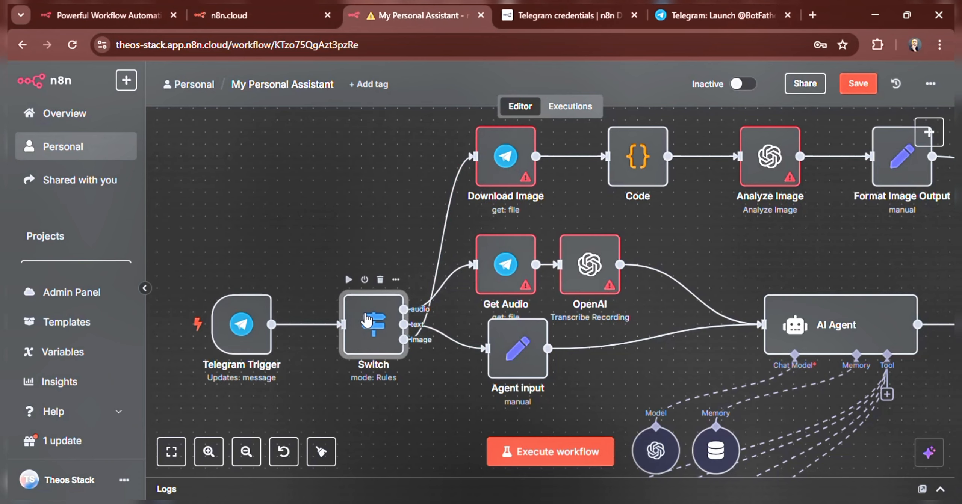
double_click(366, 318)
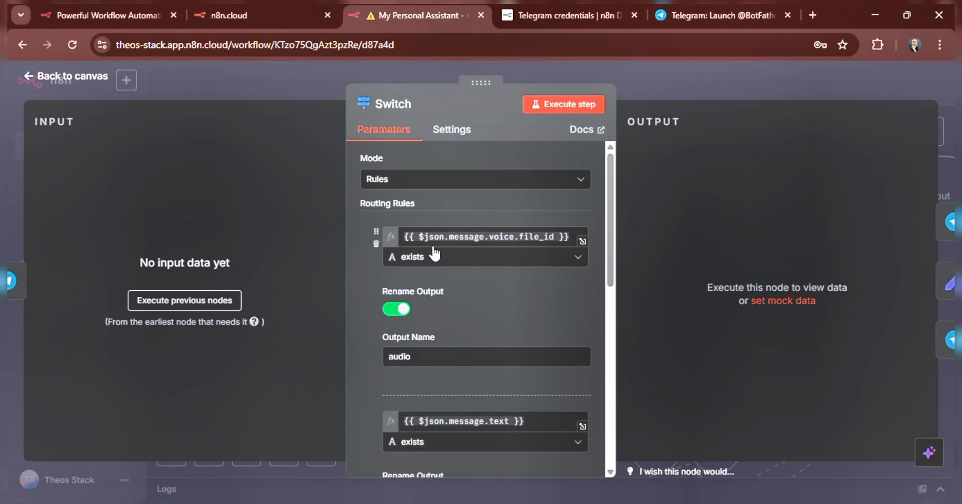
left_click(415, 357)
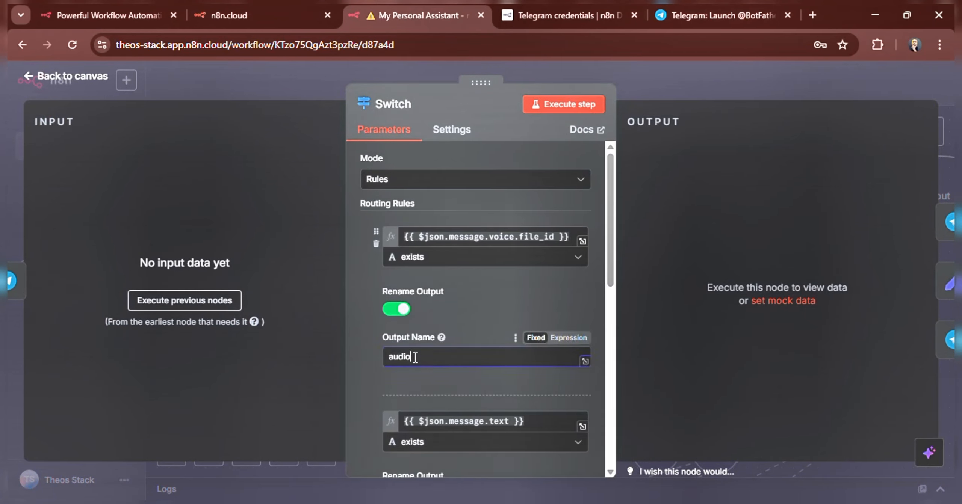
scroll(387, 358, "down", 3)
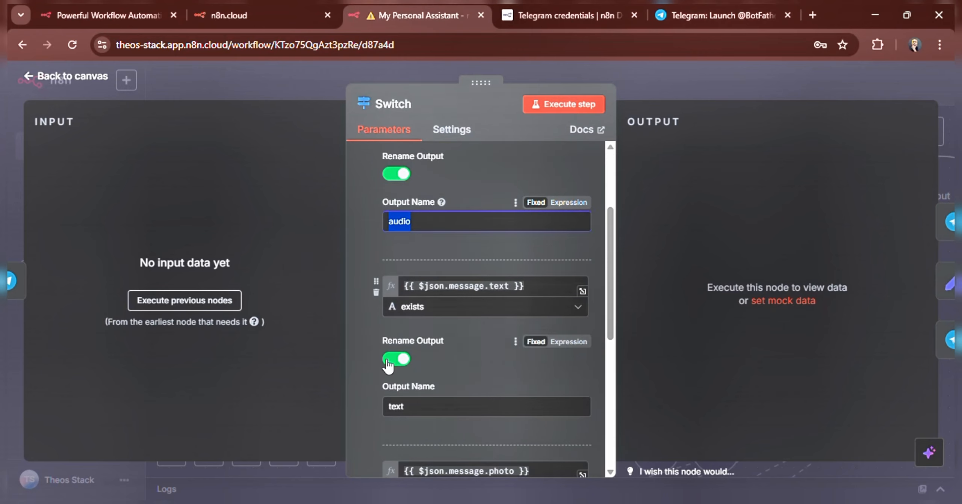
double_click(415, 406)
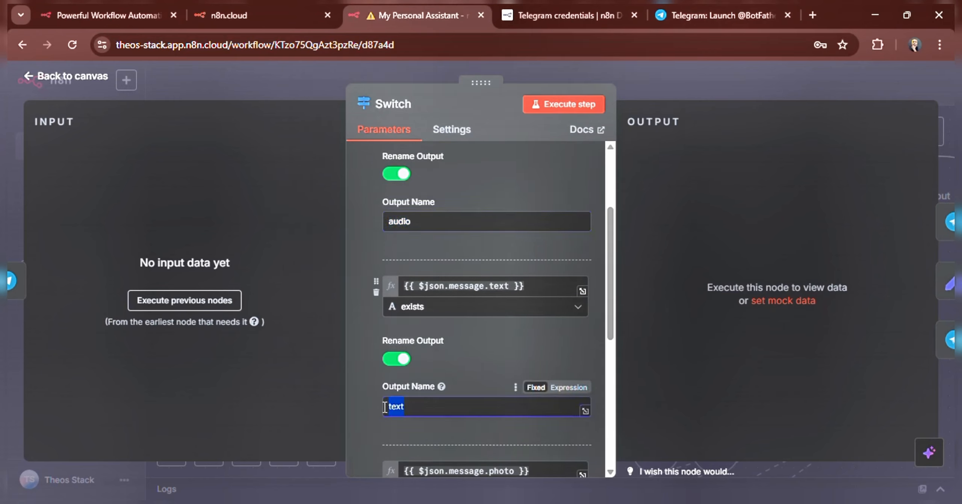
scroll(429, 332, "down", 4)
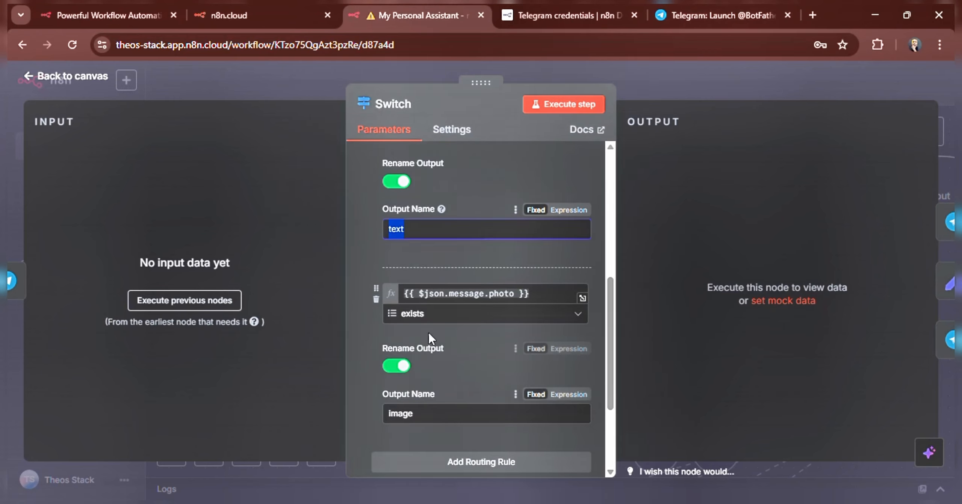
double_click(418, 414)
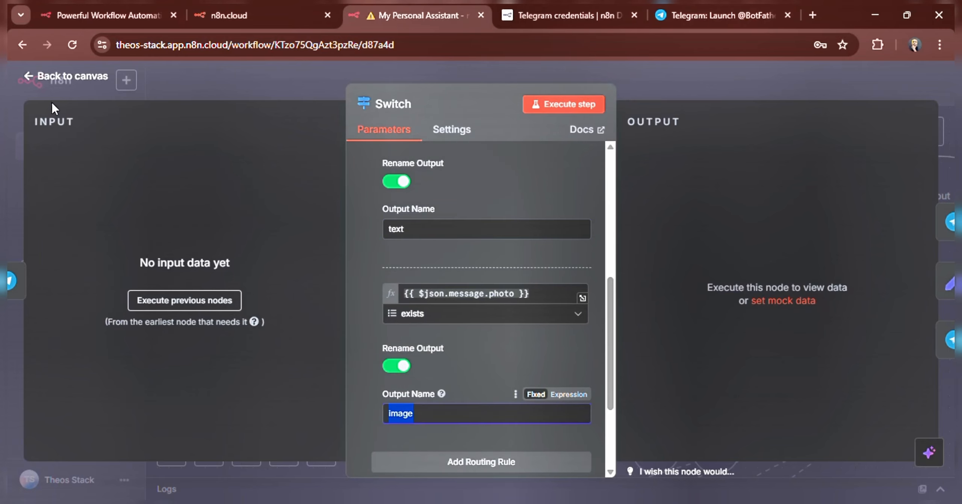
left_click(38, 81)
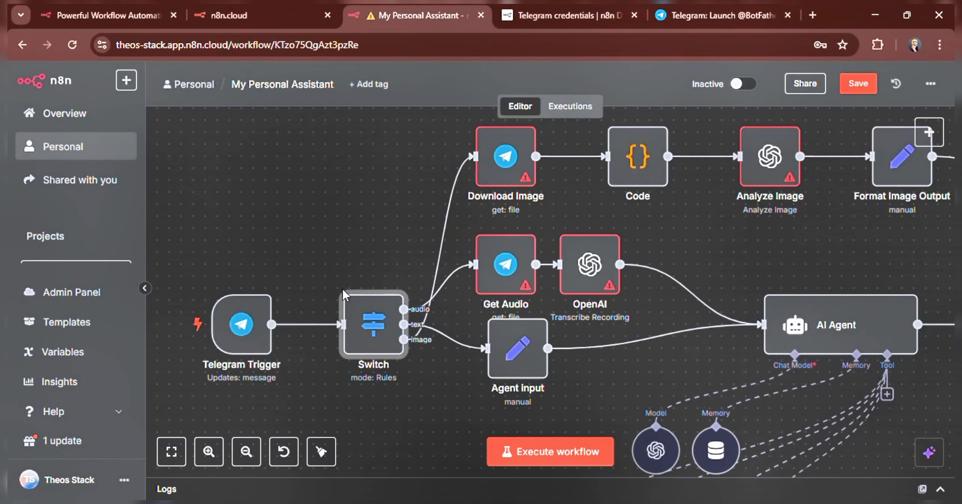
Trace the workflow from the Telegram Trigger through the AI Agent and If nodes to the Generate Audio and Telegram reply nodes.
scroll(344, 295, "down", 2)
mouse_move(210, 289)
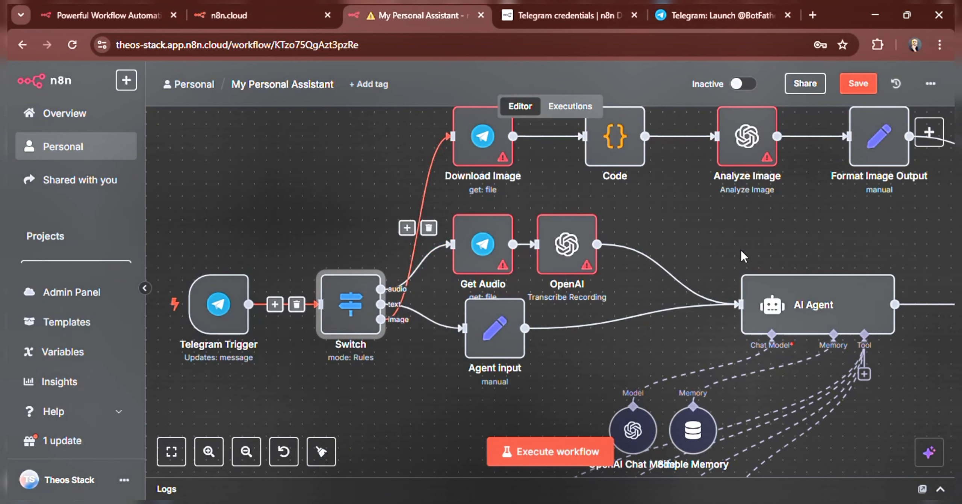
mouse_move(821, 281)
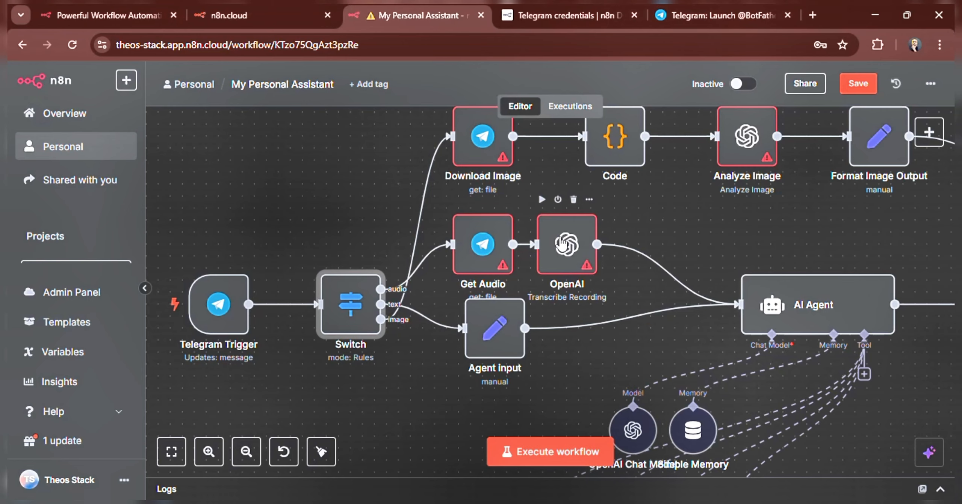
scroll(561, 244, "right", 2)
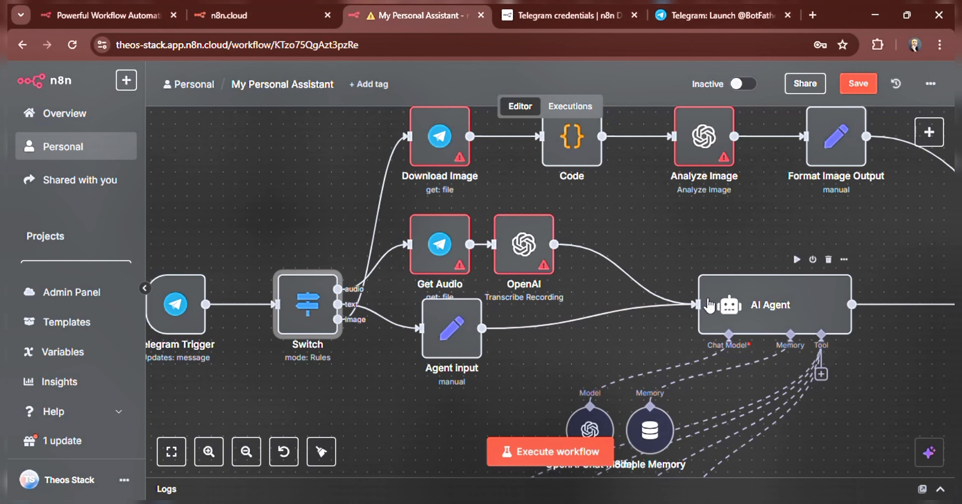
scroll(710, 305, "down", 5)
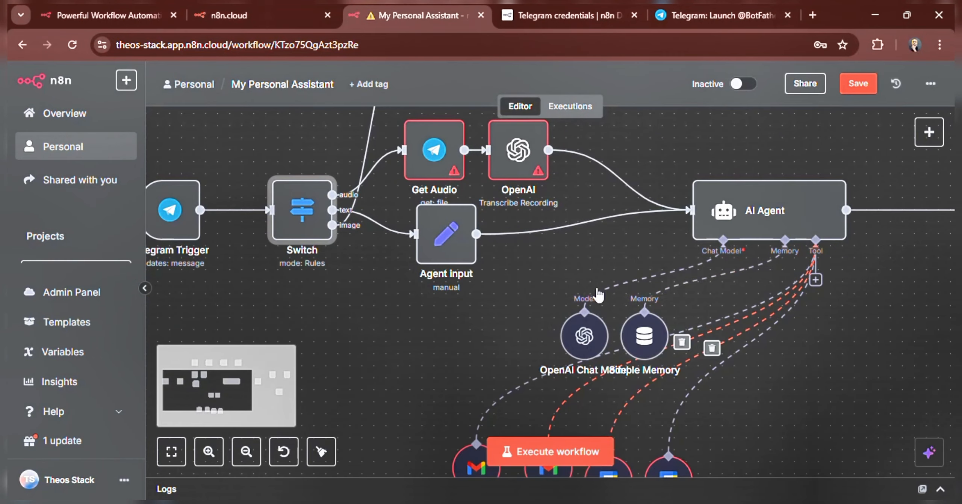
scroll(753, 265, "right", 4)
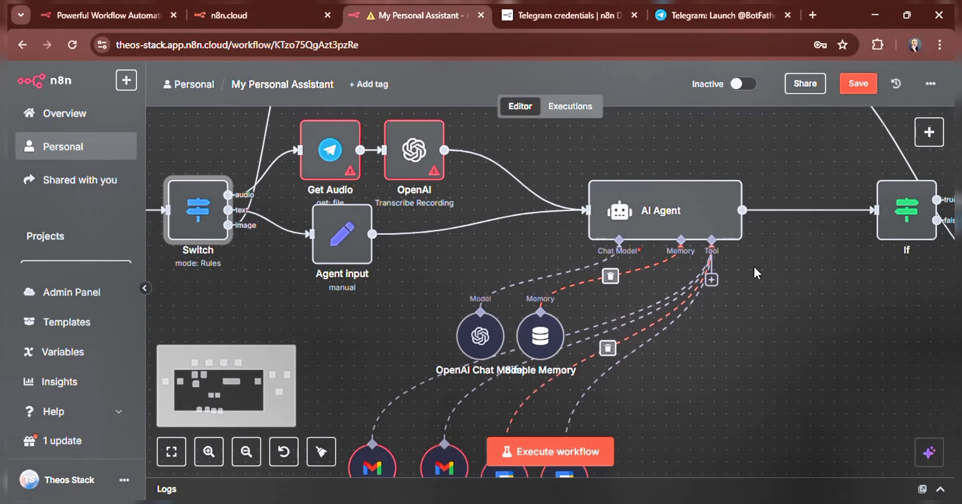
scroll(754, 265, "right", 2)
scroll(753, 265, "up", 1)
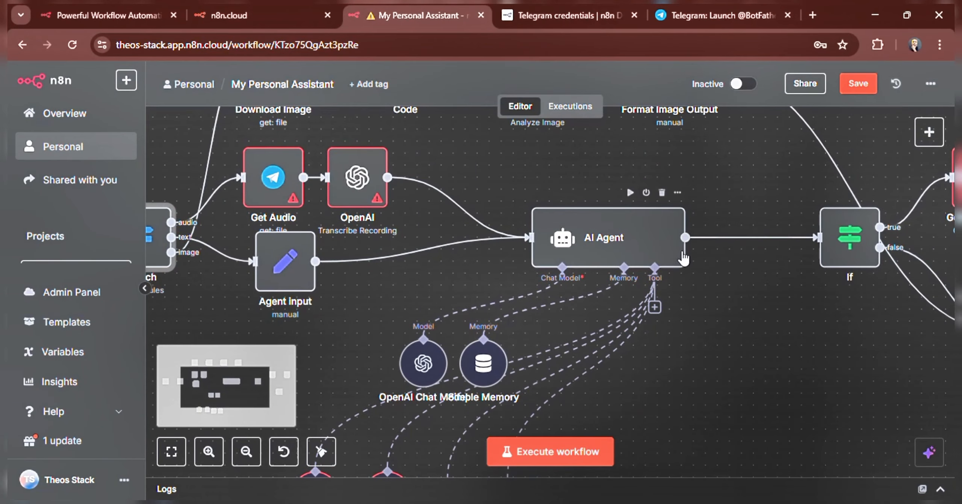
scroll(815, 237, "right", 2)
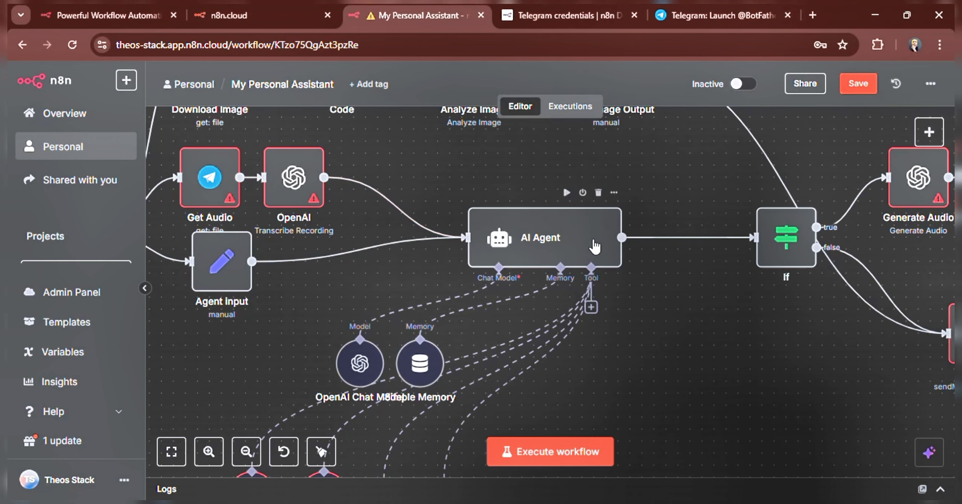
scroll(824, 225, "right", 5)
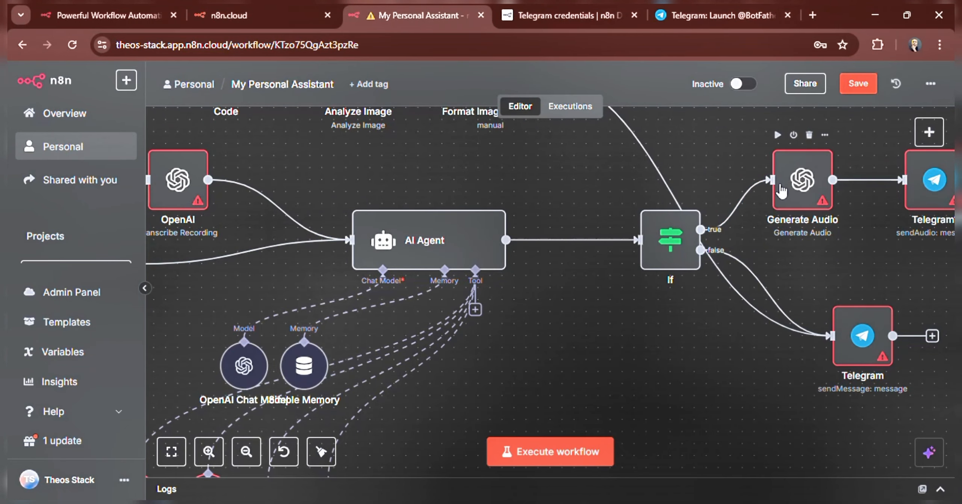
scroll(781, 190, "right", 2)
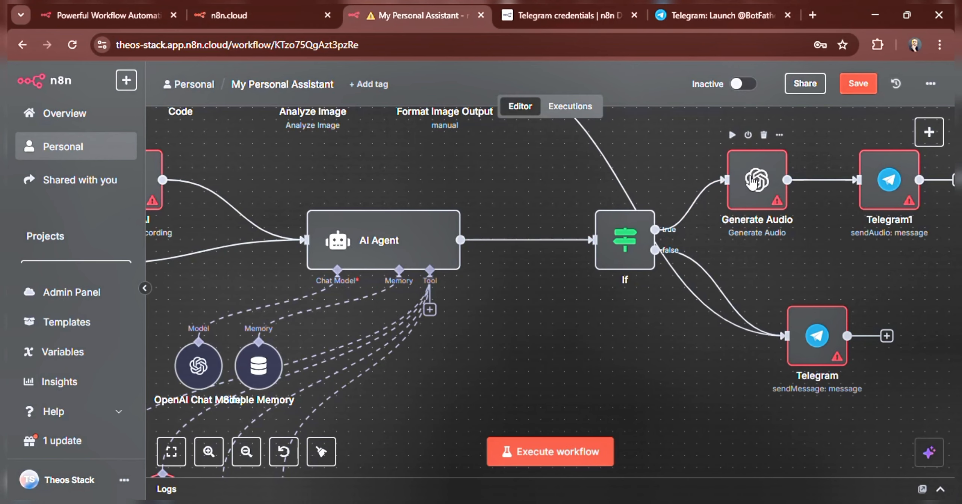
scroll(753, 182, "right", 3)
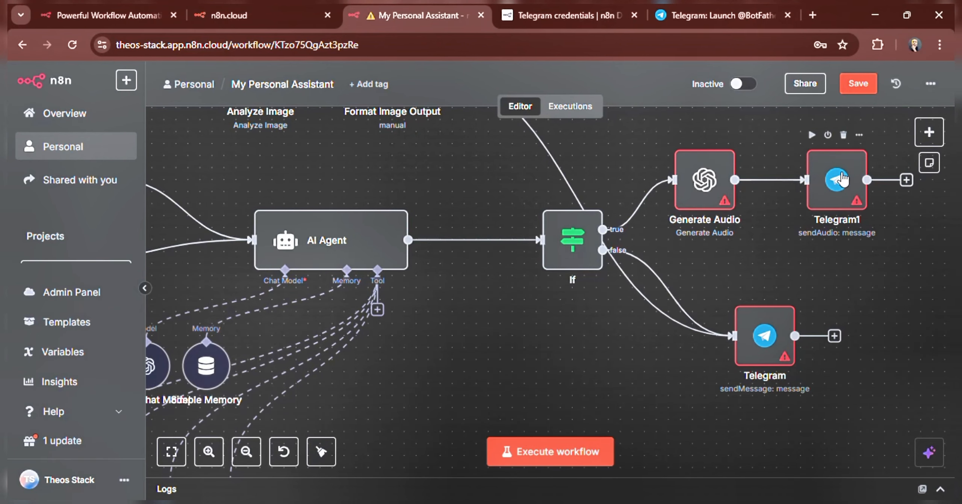
scroll(329, 251, "down", 1)
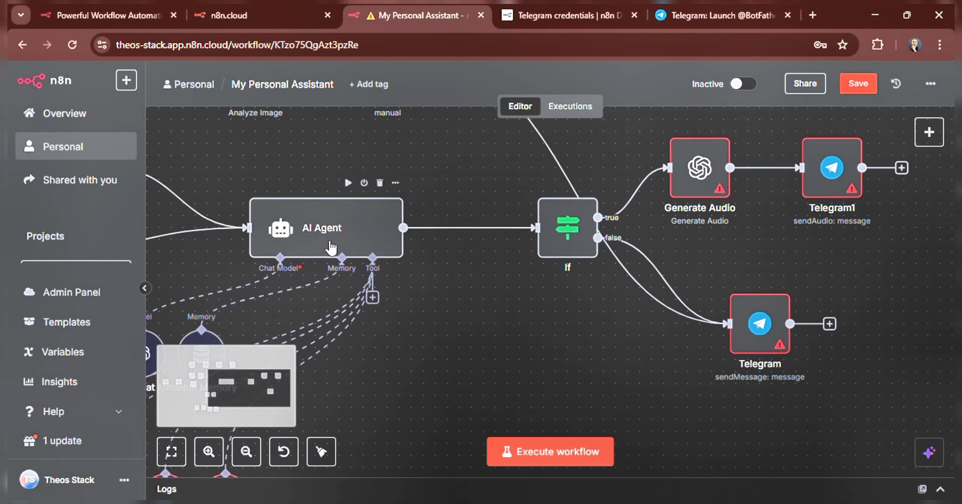
Retrace the path from the Get Audio and OpenAI transcription nodes through the AI Agent and If to the Telegram sendMessage node.
scroll(211, 215, "left", 5)
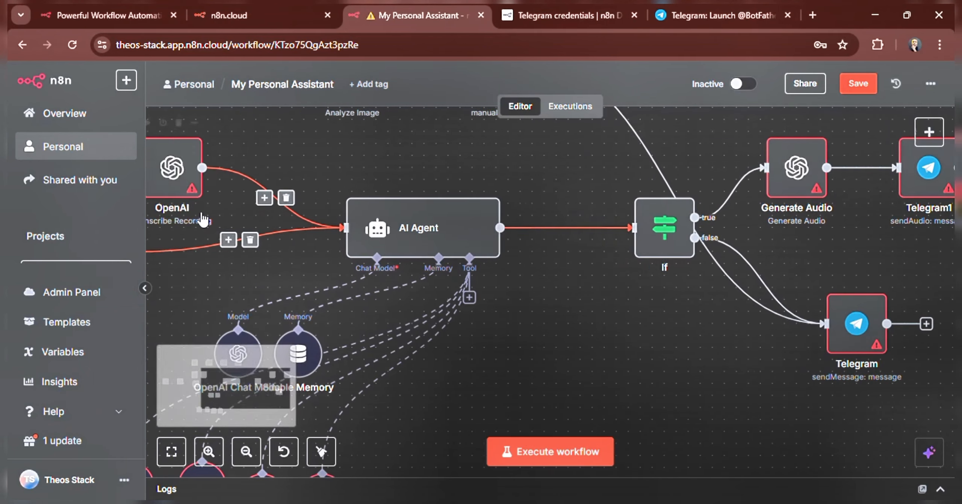
scroll(185, 151, "left", 5)
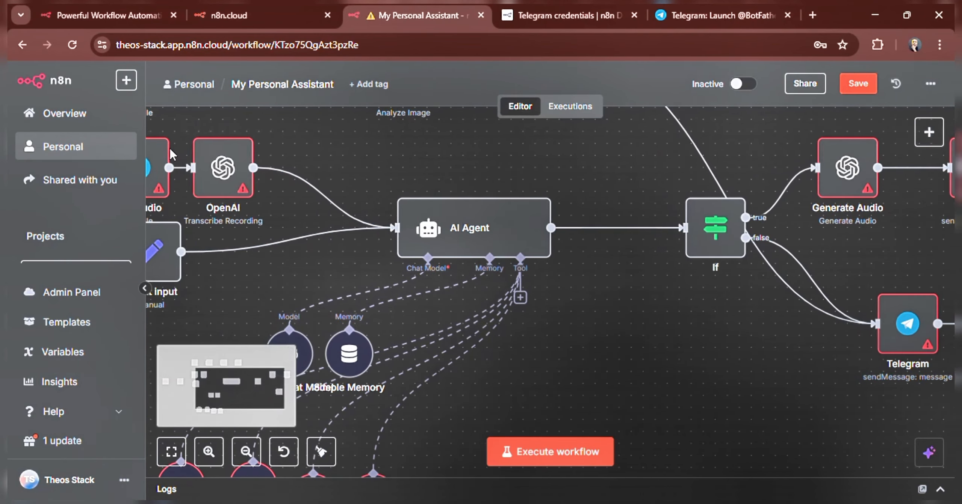
scroll(203, 174, "left", 3)
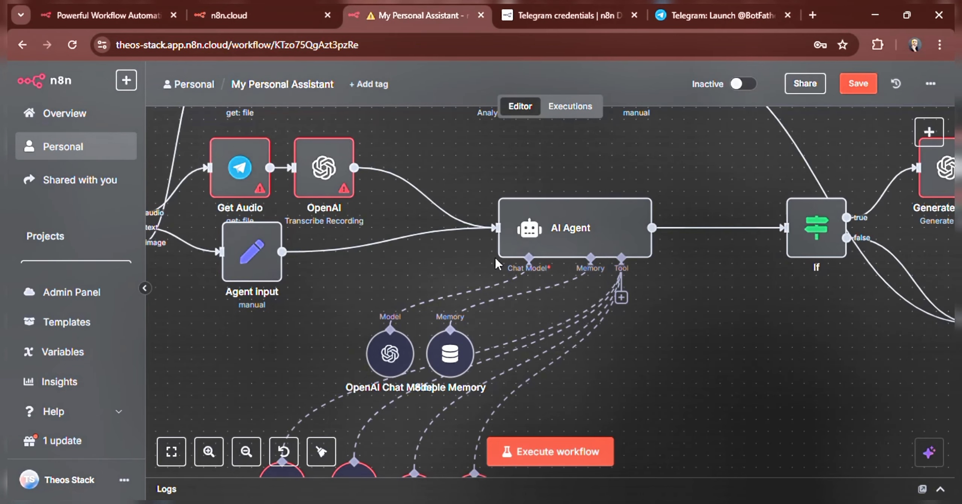
scroll(613, 265, "right", 6)
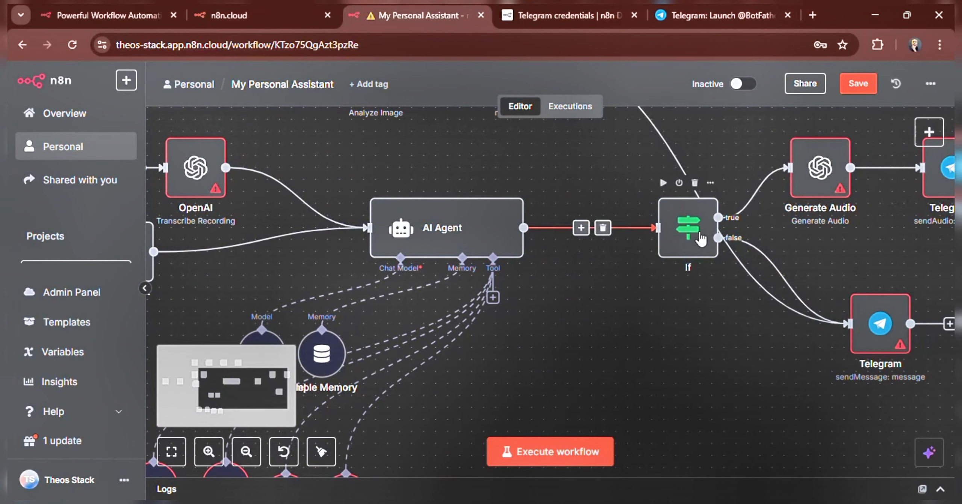
scroll(896, 325, "right", 3)
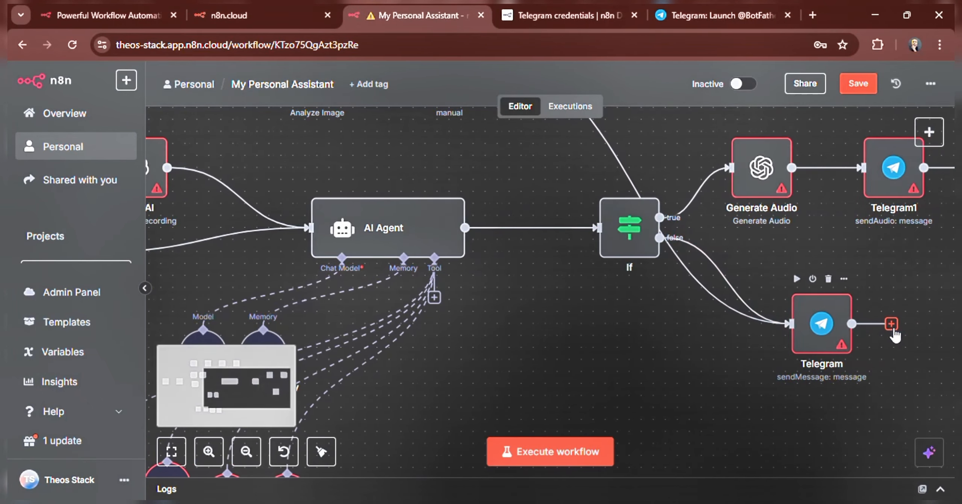
Go back to the Download Image branch, open its Code node to read the JavaScript, and close the node.
scroll(805, 335, "left", 10)
scroll(804, 335, "up", 3)
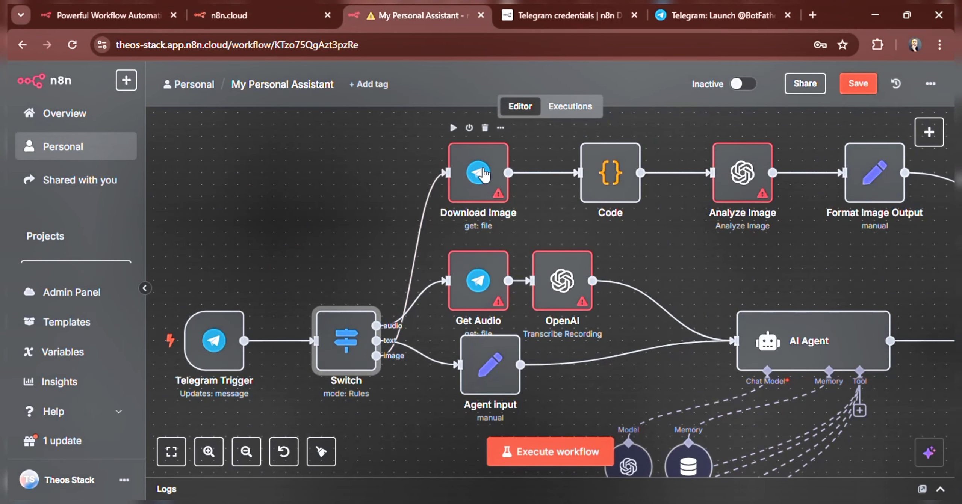
scroll(477, 190, "up", 1)
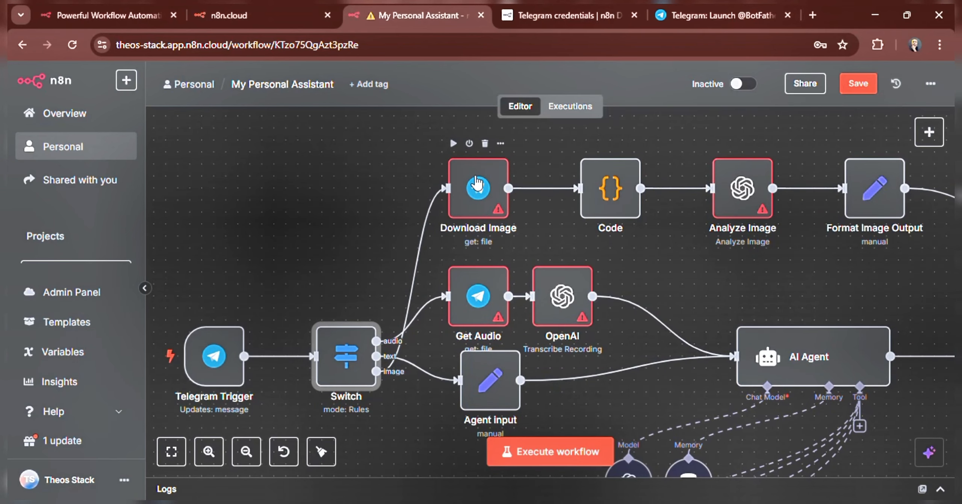
scroll(483, 213, "right", 2)
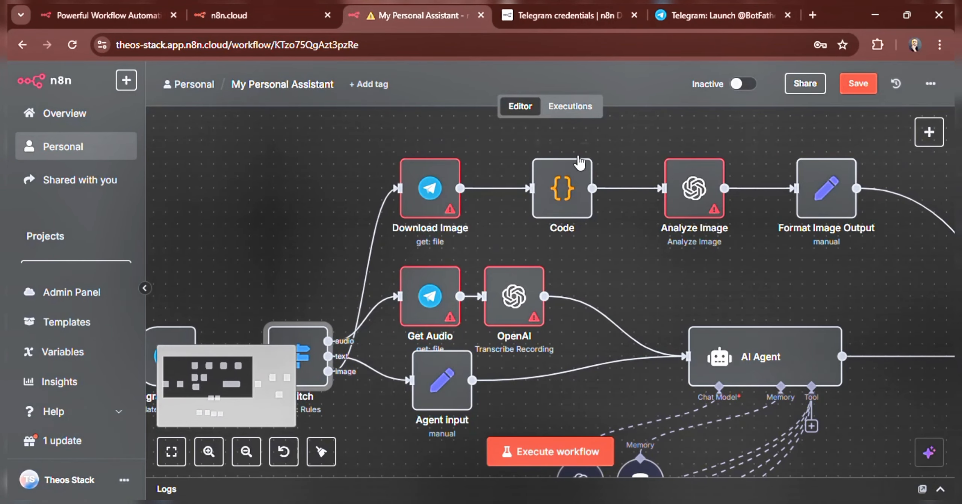
left_click(568, 200)
double_click(568, 200)
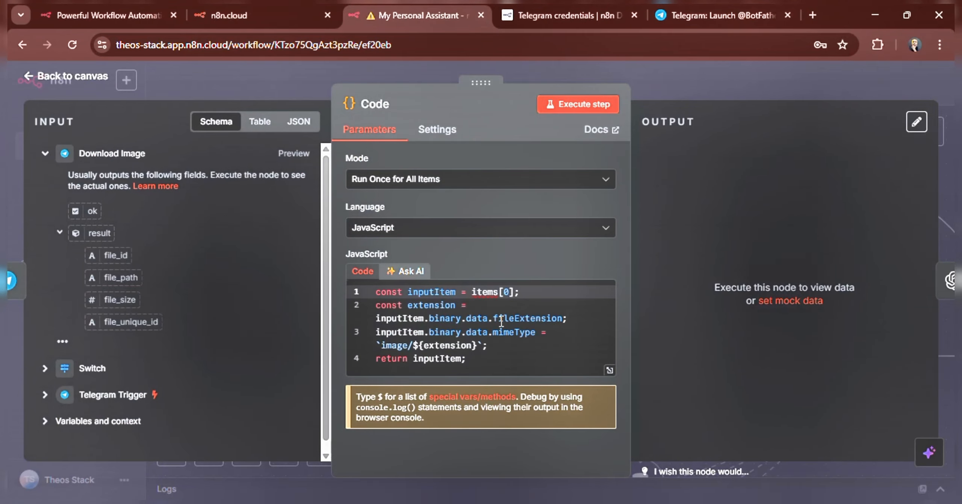
key("Escape")
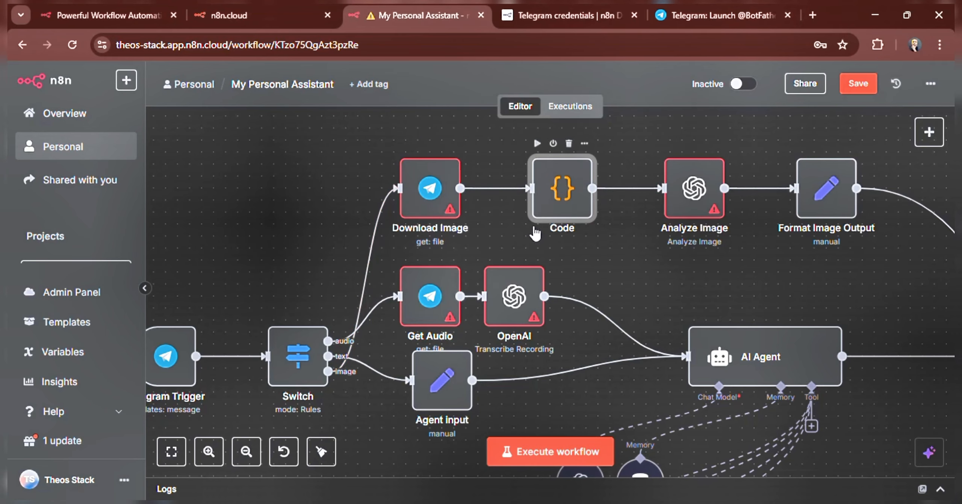
Trace the image branch from the Code node through Analyze Image and Format Image Output to the Telegram sendMessage node.
scroll(722, 207, "right", 2)
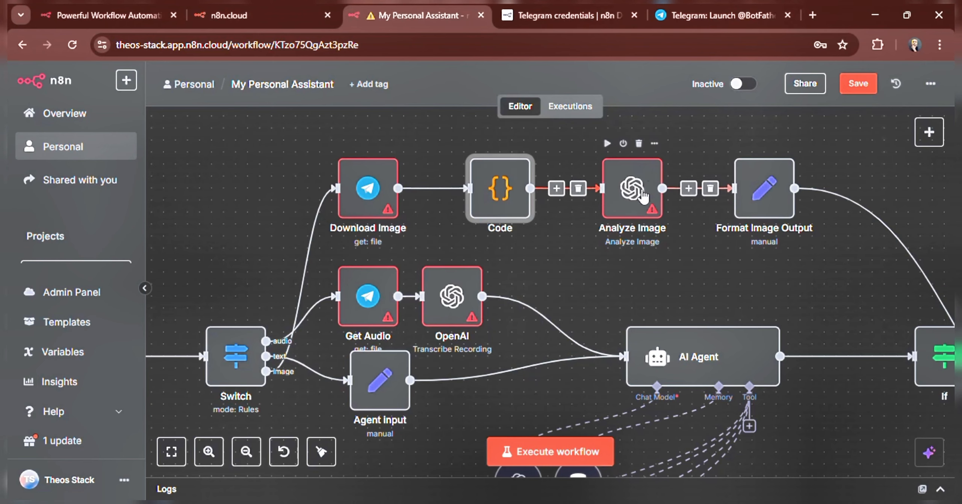
scroll(634, 203, "right", 2)
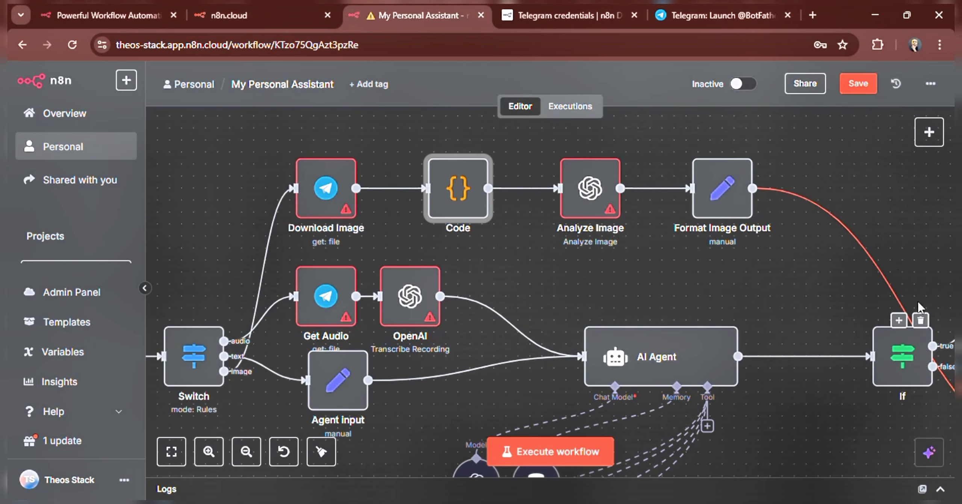
scroll(898, 268, "right", 5)
scroll(898, 369, "down", 3)
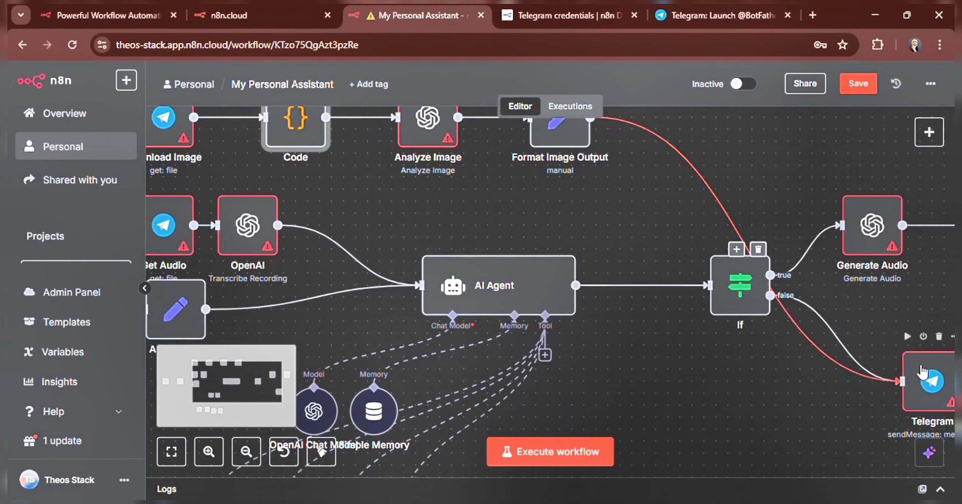
Review the AI Agent's chat model, memory, Gmail and calendar tools, and return to the Telegram Trigger, Switch and Get Audio nodes.
scroll(791, 366, "down", 5)
scroll(791, 366, "left", 5)
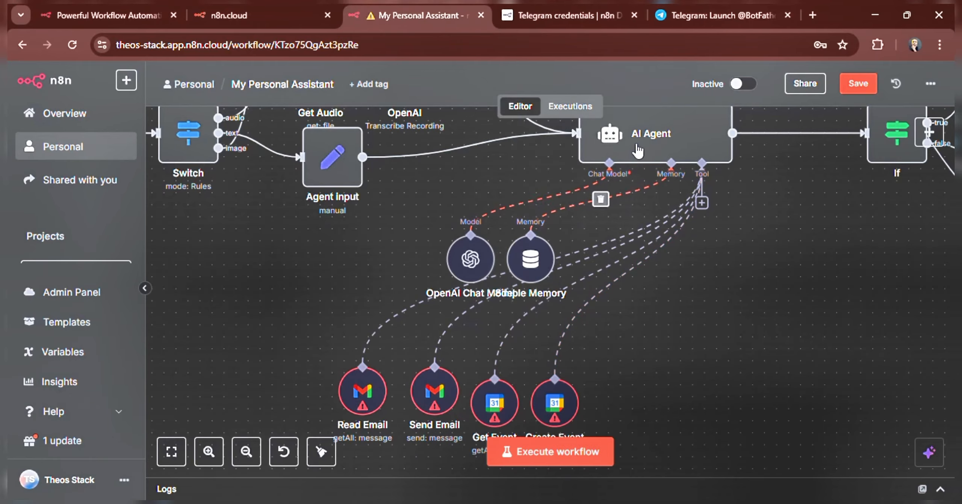
scroll(638, 154, "up", 4)
scroll(638, 153, "left", 1)
scroll(637, 151, "left", 5)
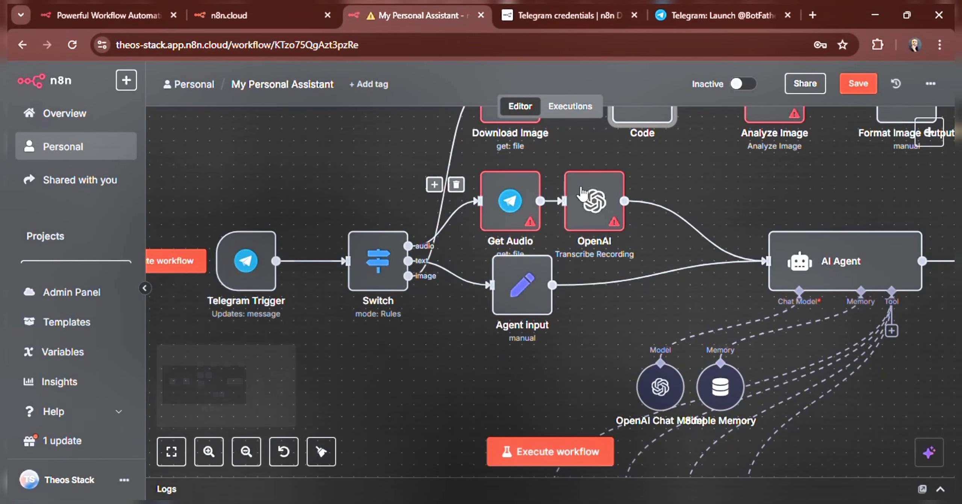
scroll(584, 204, "up", 2)
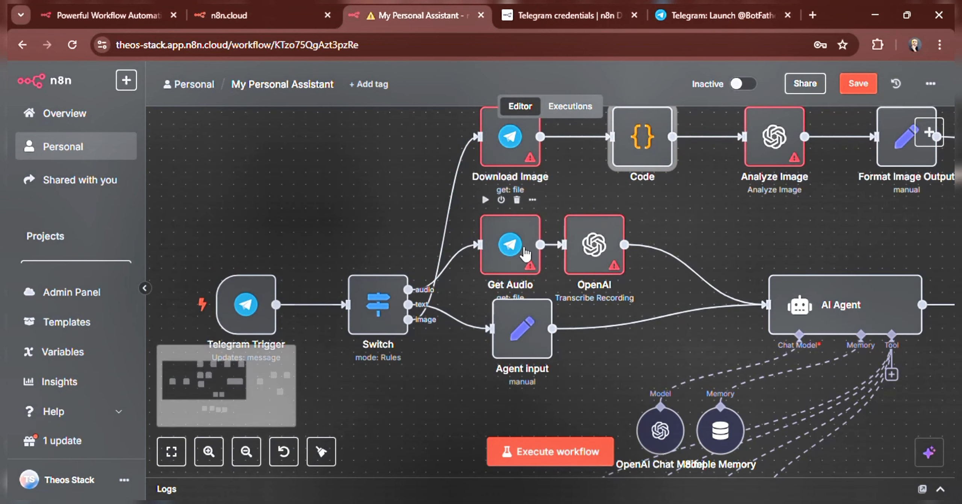
scroll(543, 258, "down", 1)
Set the Download Image node's credential to Telegram account and return to the canvas.
scroll(544, 258, "right", 5)
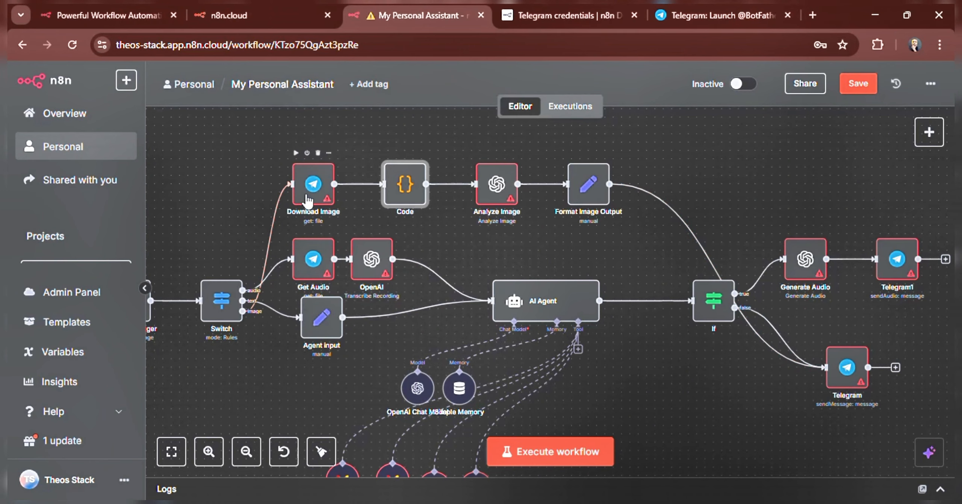
double_click(312, 185)
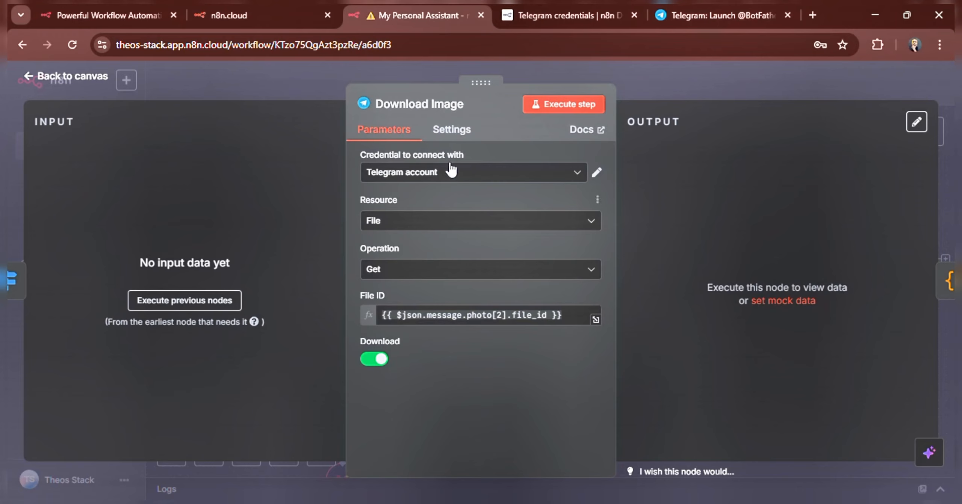
left_click(443, 177)
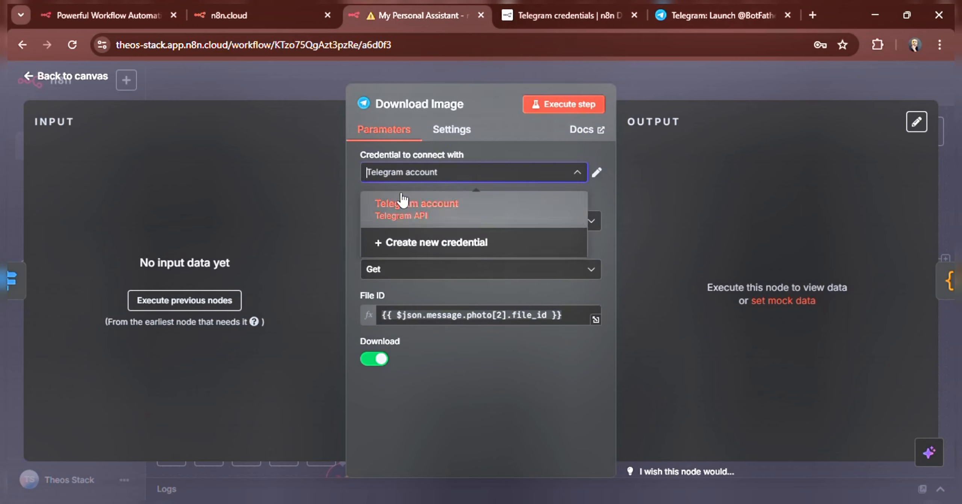
left_click(401, 215)
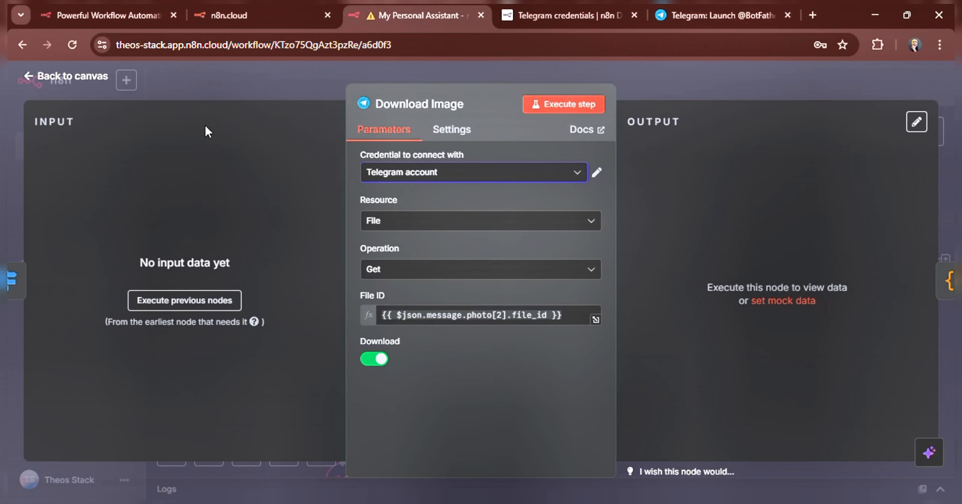
left_click(32, 78)
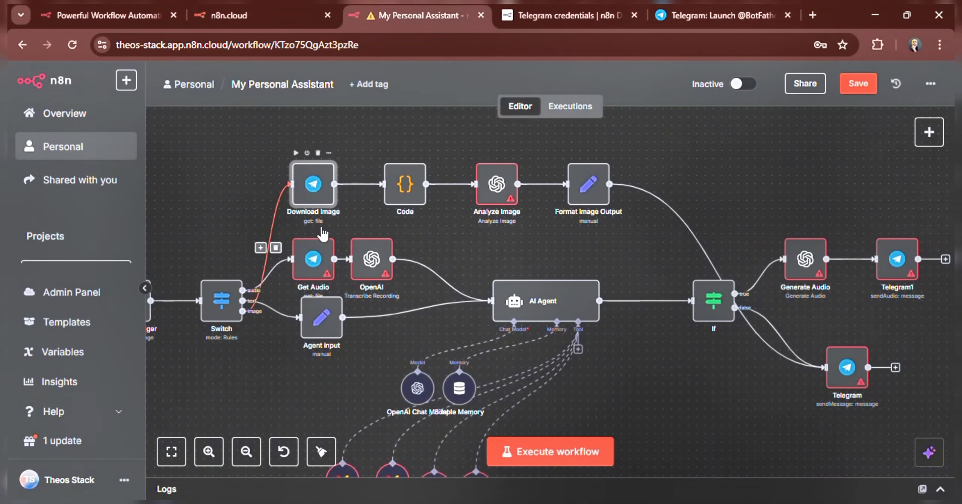
Open and close the Get Audio, Telegram1 and Telegram sendMessage nodes so each uses the Telegram account credential.
left_click(311, 268)
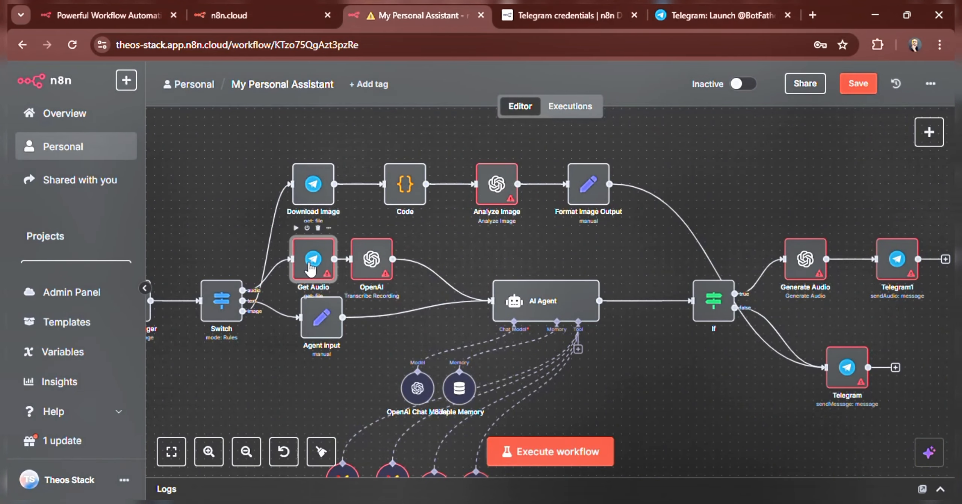
double_click(311, 267)
key("Escape")
scroll(706, 274, "right", 5)
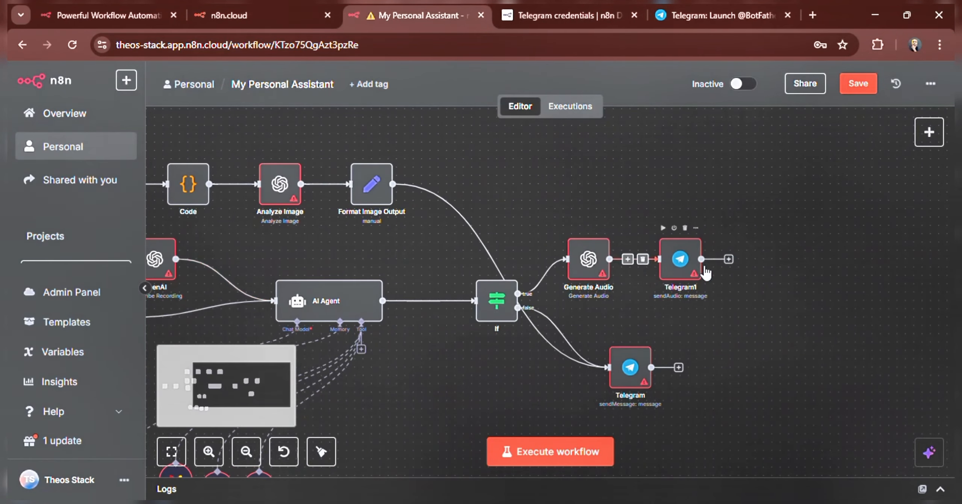
double_click(698, 268)
key("Escape")
double_click(630, 367)
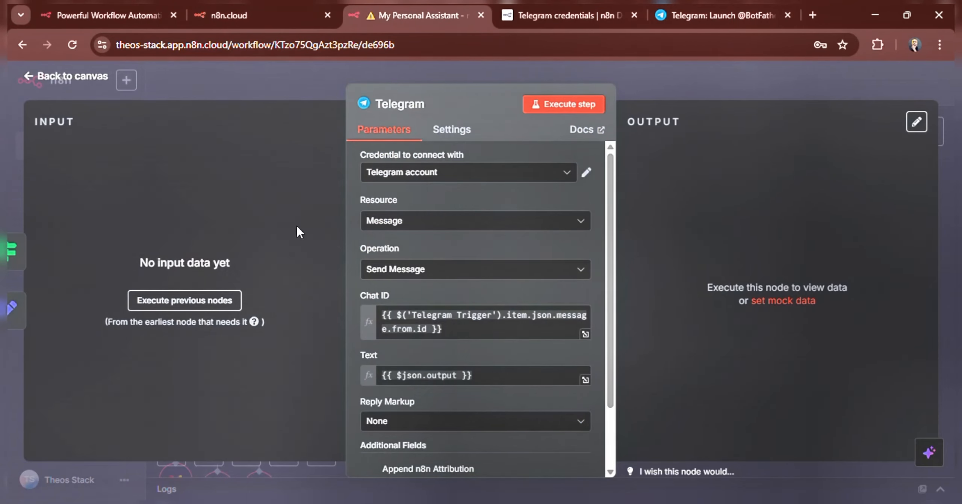
key("Escape")
Open the OpenAI Chat Model node under the AI Agent and select gpt-4o-mini as its model.
scroll(269, 221, "left", 5)
scroll(269, 225, "left", 2)
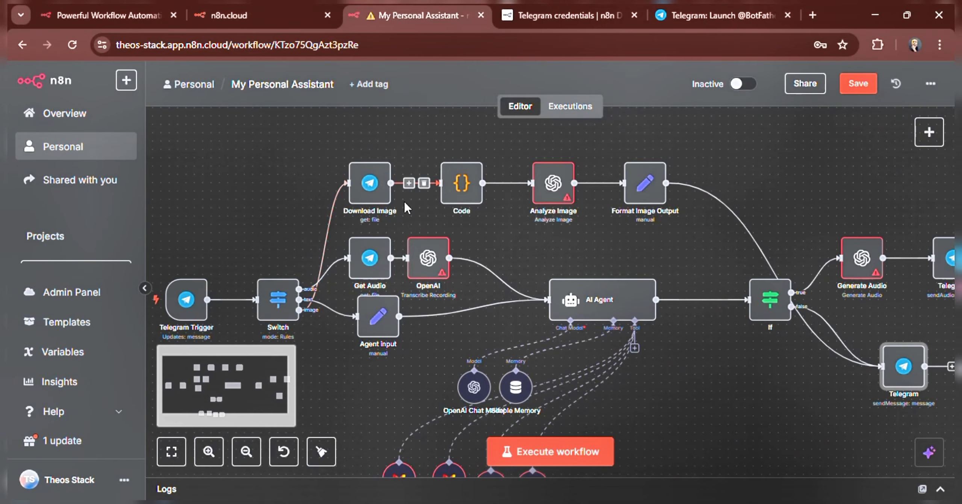
scroll(434, 271, "up", 2)
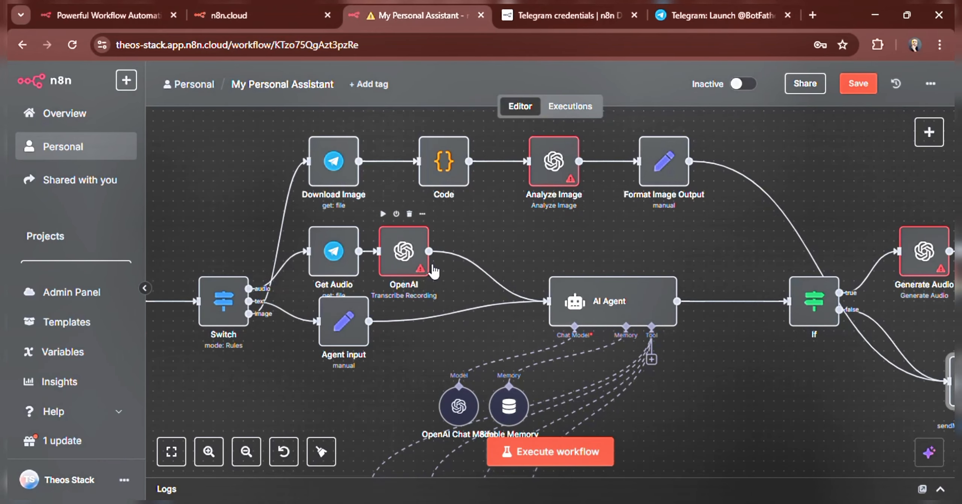
scroll(434, 271, "up", 1)
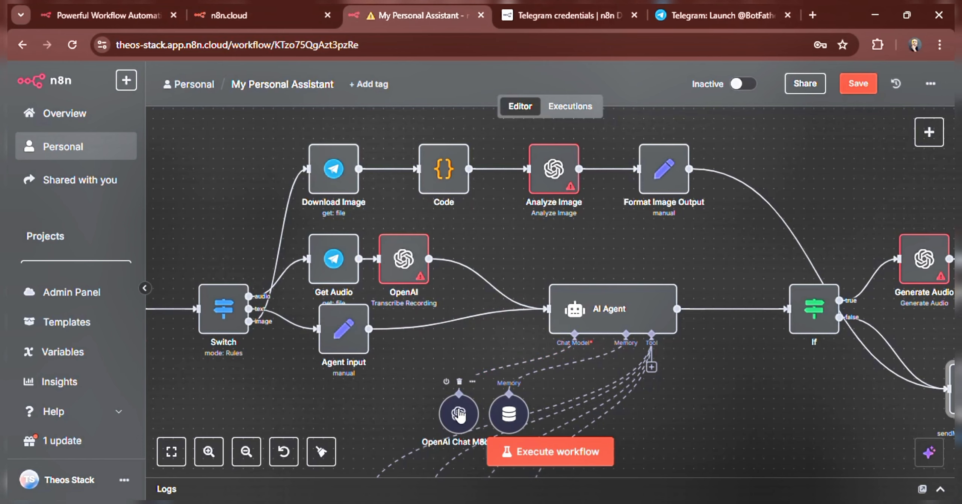
scroll(458, 416, "down", 2)
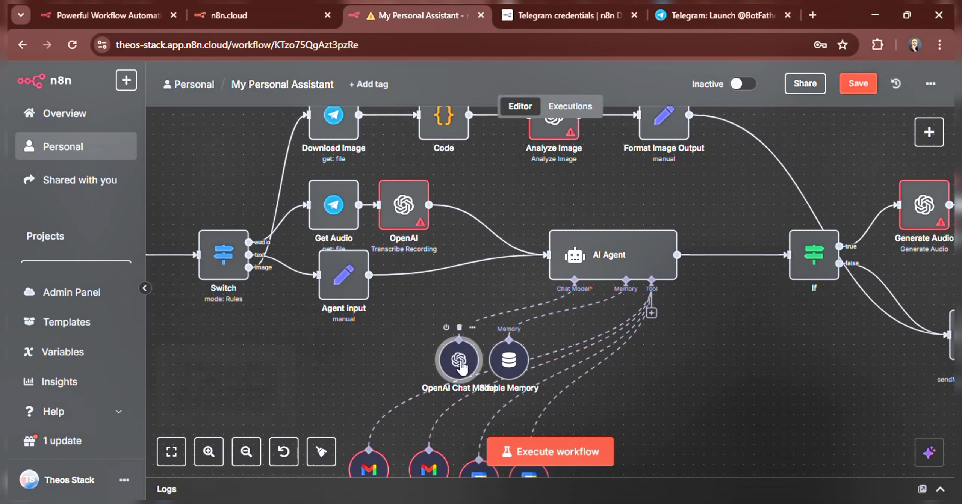
double_click(459, 361)
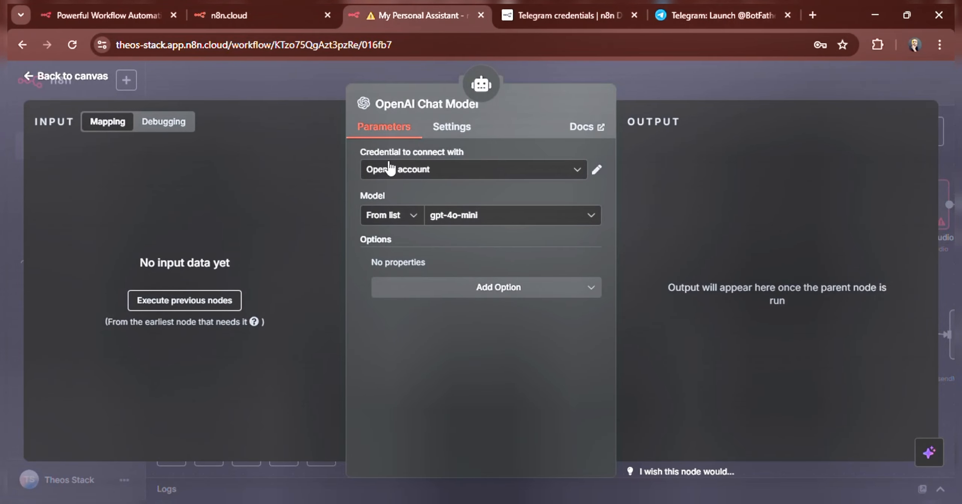
left_click(505, 222)
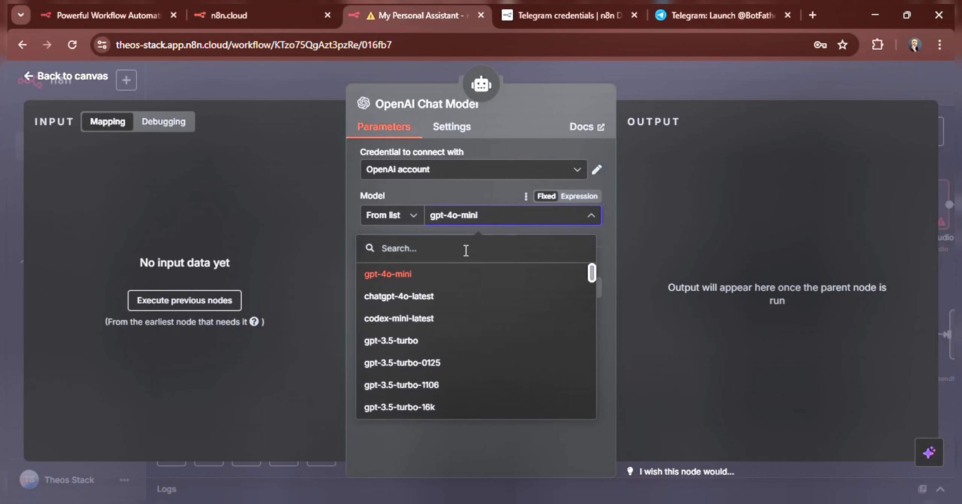
left_click(400, 276)
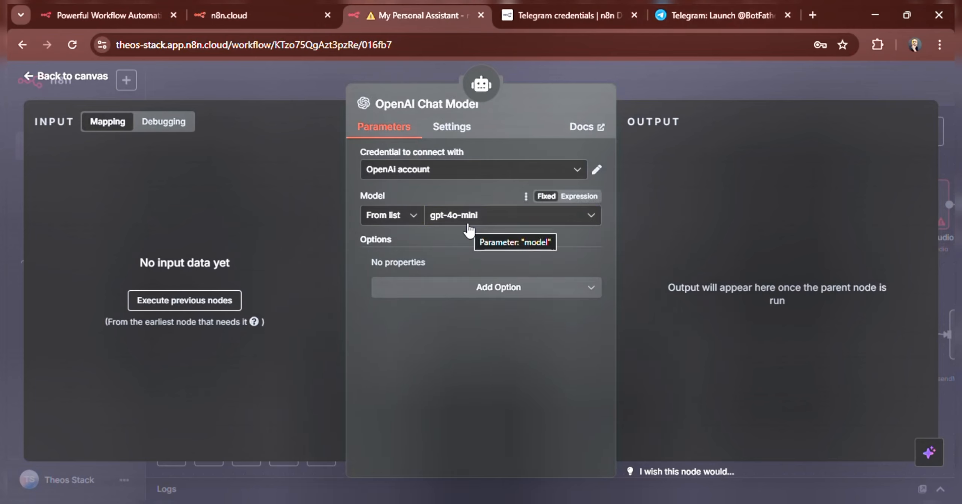
Start a new OpenAI credential for the chat model and read the API key instructions in its n8n documentation.
left_click(438, 171)
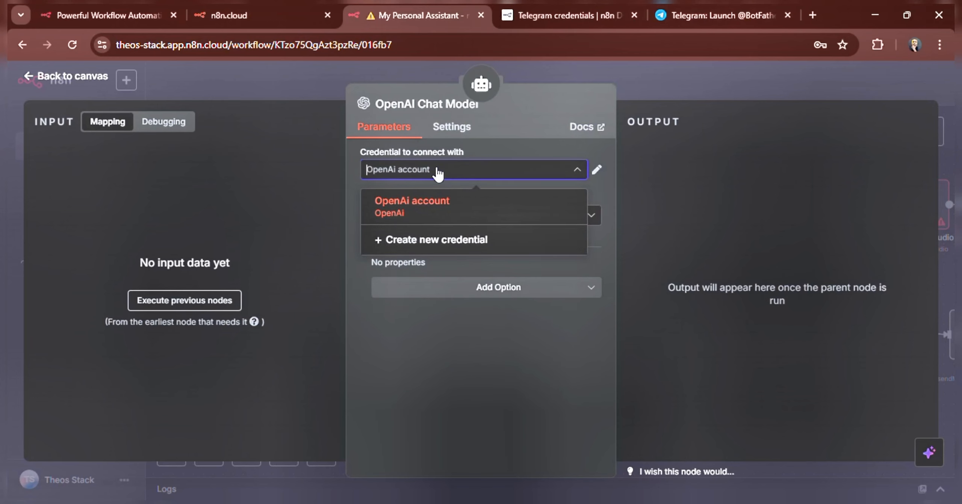
left_click(399, 240)
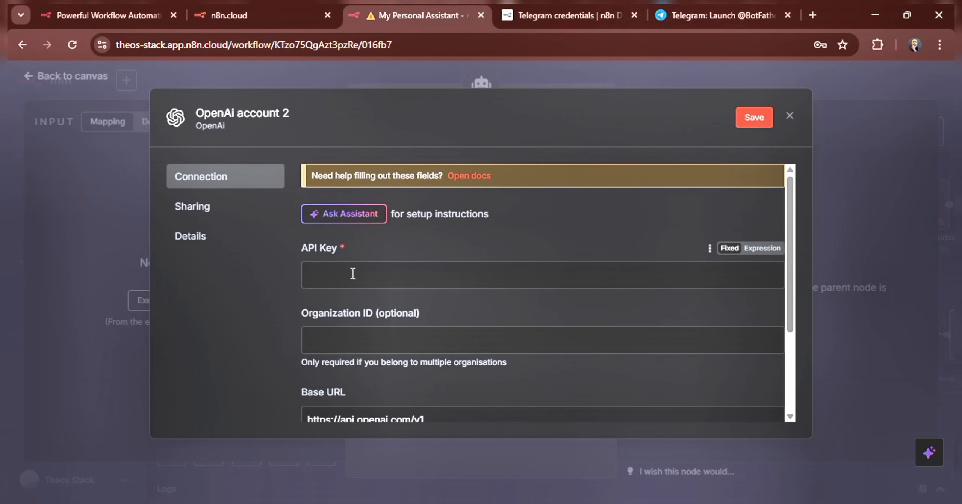
left_click(464, 178)
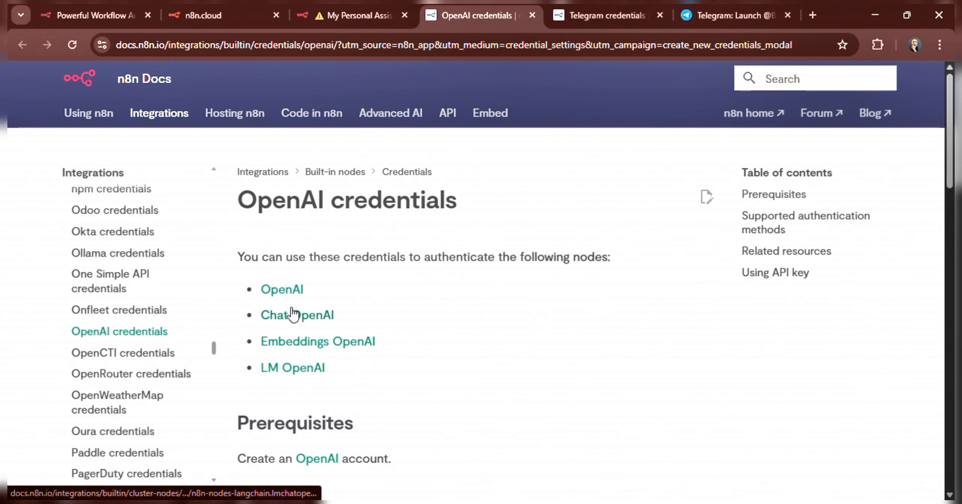
scroll(293, 312, "down", 3)
scroll(292, 312, "down", 2)
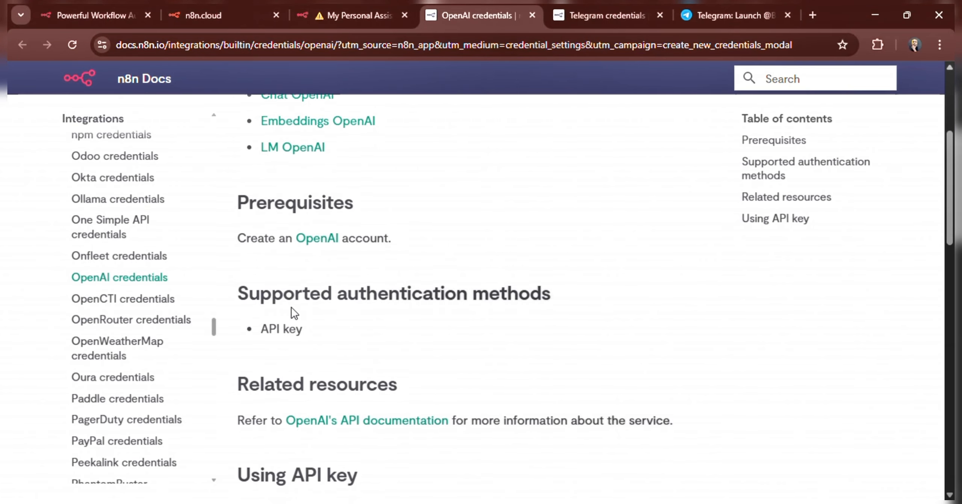
scroll(292, 312, "down", 10)
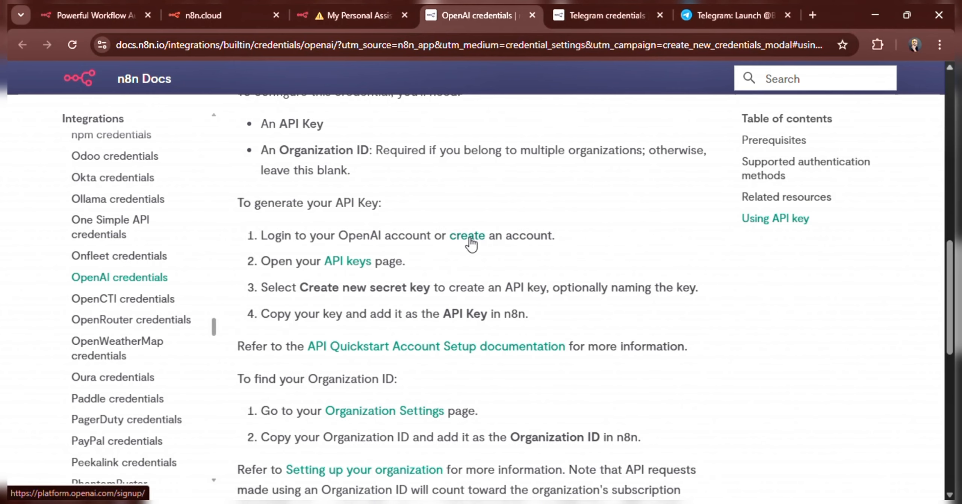
View OpenAI's account creation page from the documentation, return to the instructions, and open the API keys page.
left_click(458, 236)
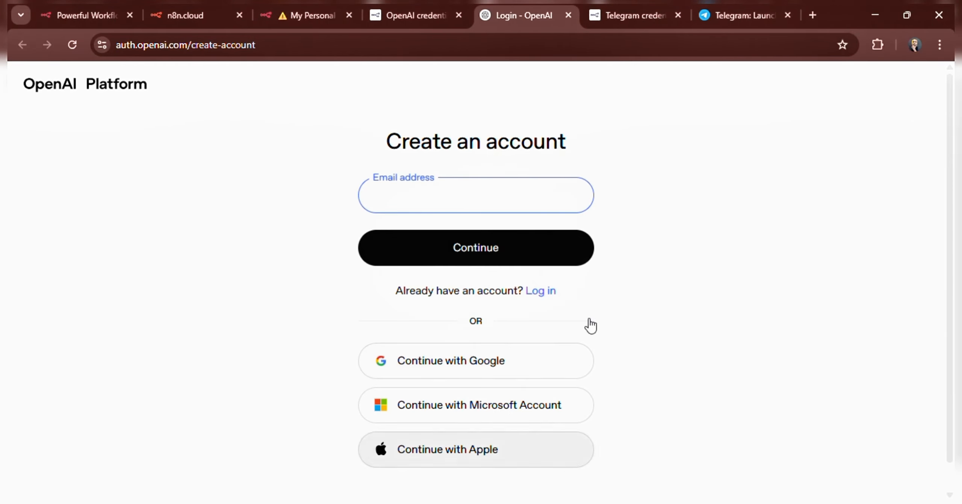
left_click(378, 17)
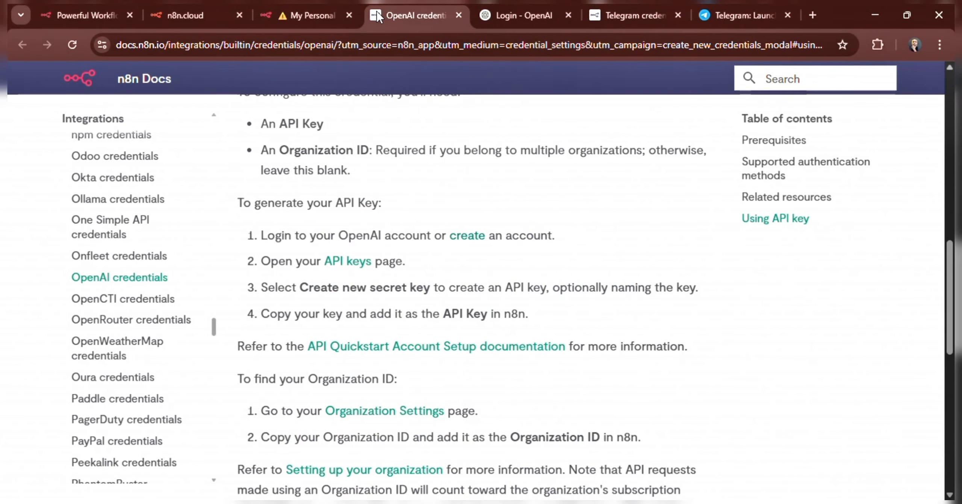
scroll(398, 212, "down", 2)
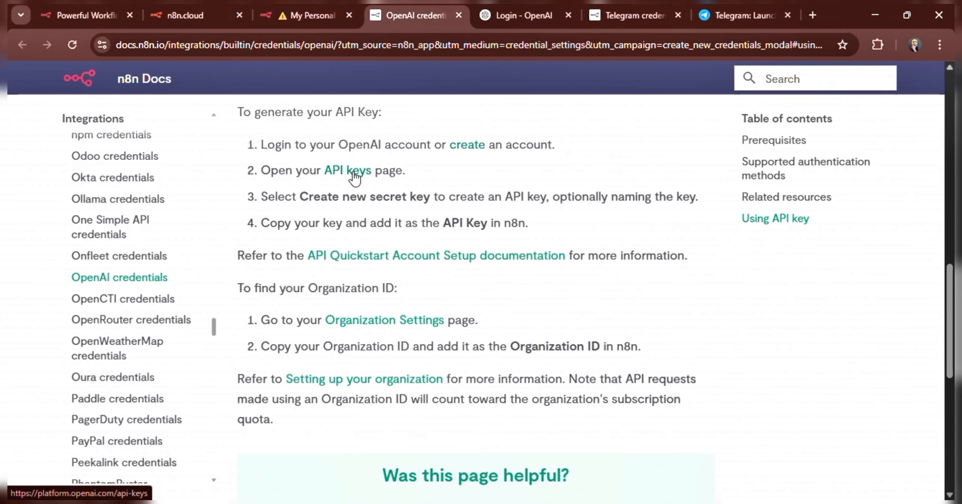
left_click(353, 171)
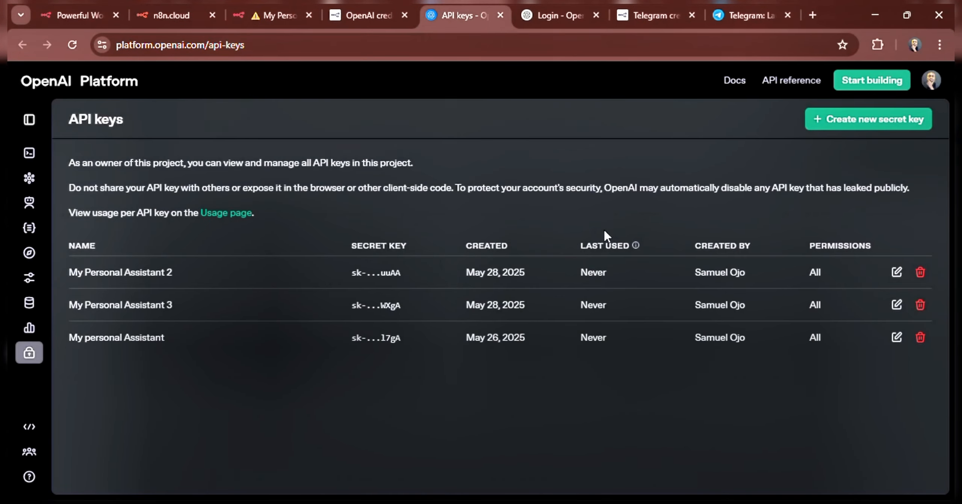
Create a new OpenAI secret key named "My P.A" in the default project with all permissions, and copy the key.
left_click(856, 121)
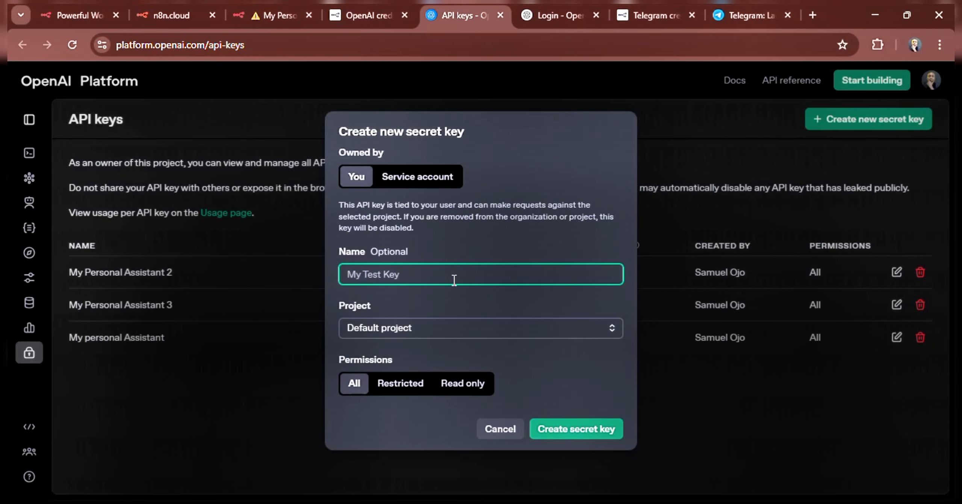
type("My P.A")
left_click(567, 429)
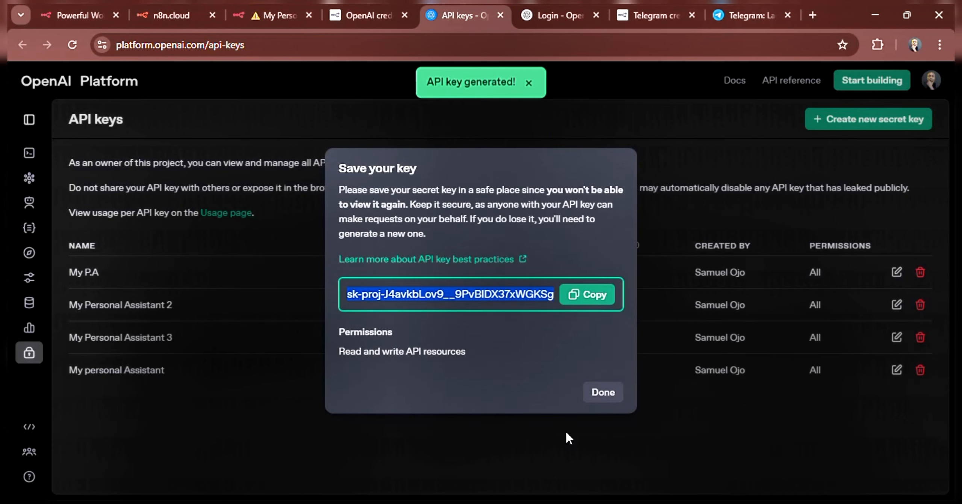
left_click(587, 295)
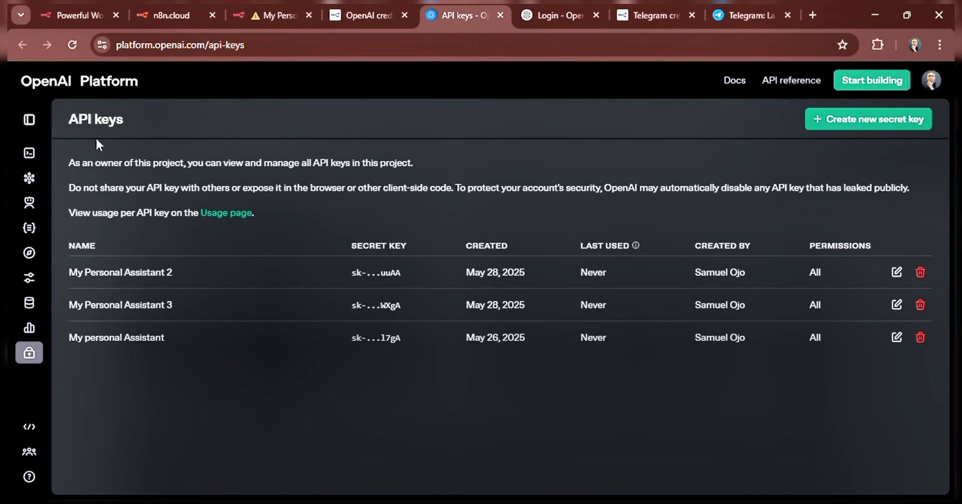
Search the OpenAI platform docs for "billin" and open the Billing overview page.
left_click(44, 81)
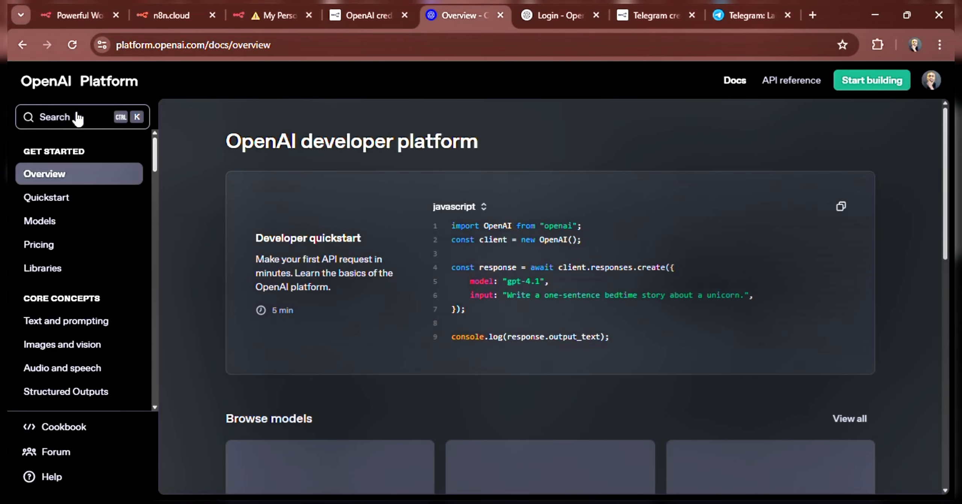
left_click(77, 118)
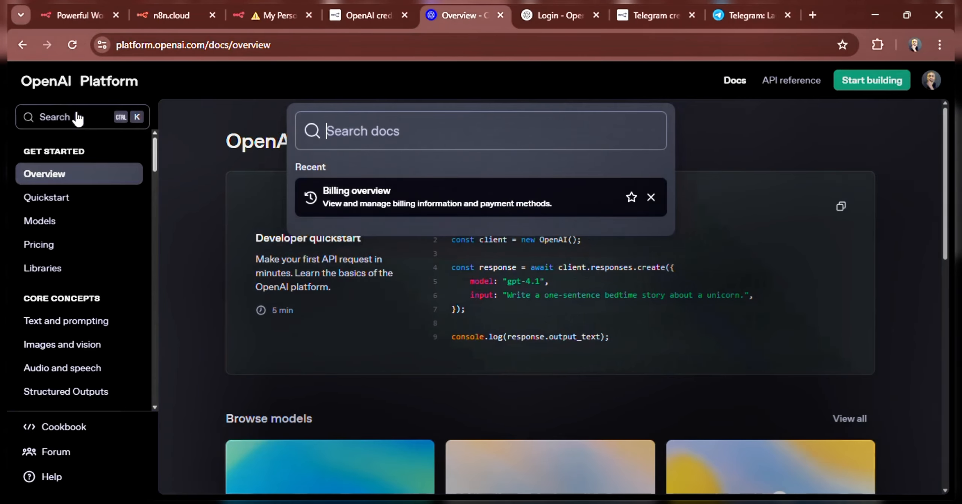
type("billin")
left_click(329, 189)
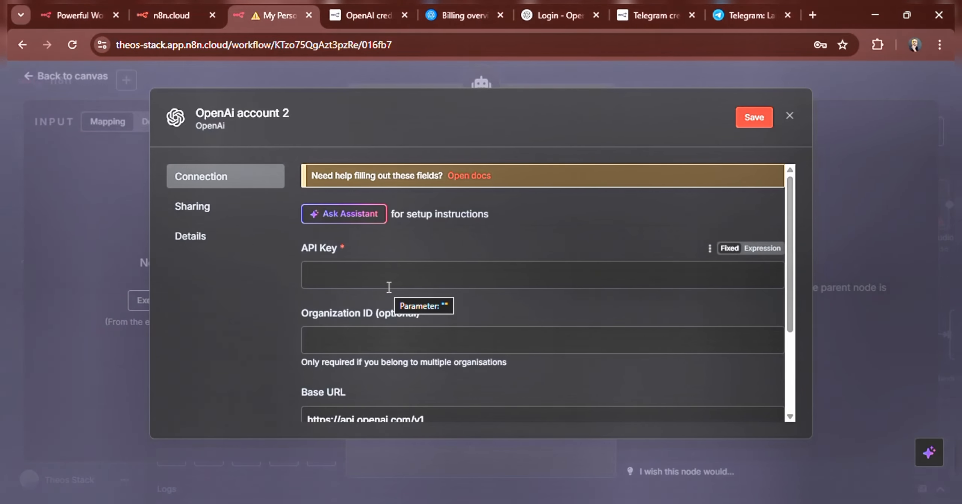
Paste the copied API key into the new OpenAI credential's API Key field, and close the credential without saving.
left_click(388, 276)
key("ctrl+v")
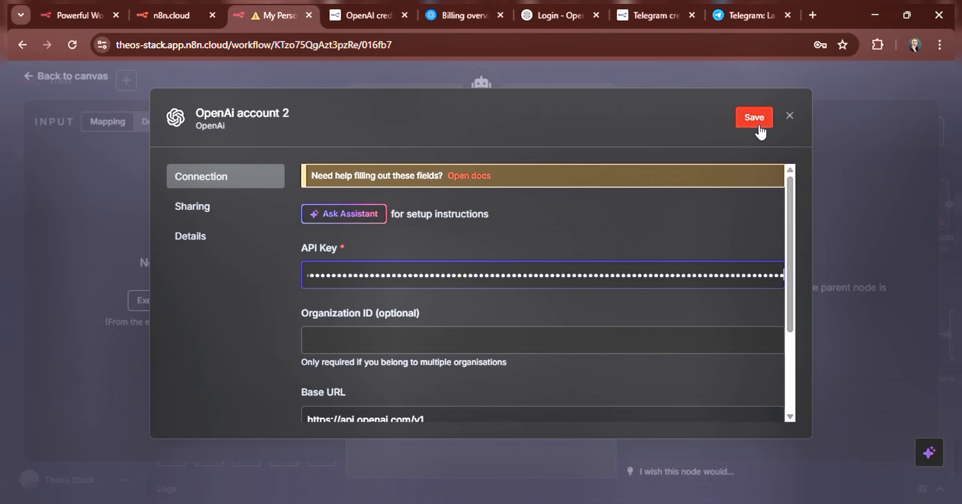
left_click(791, 118)
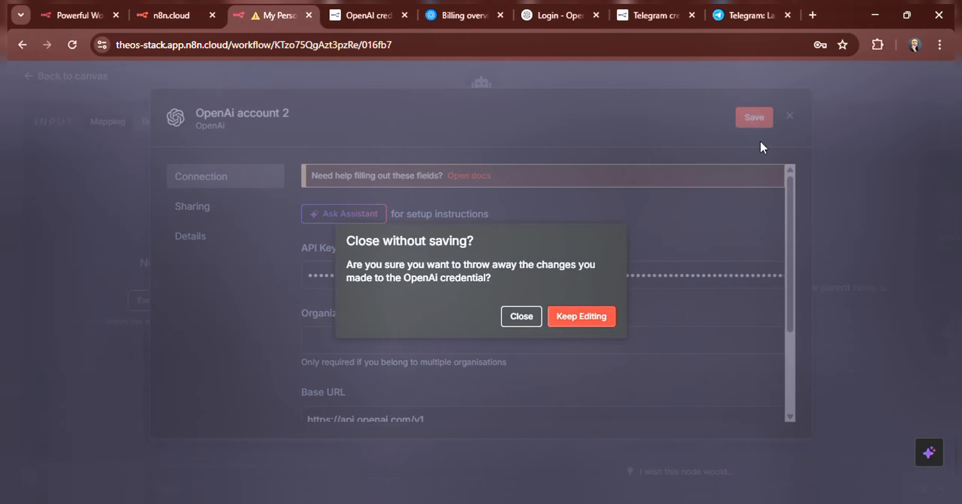
left_click(532, 317)
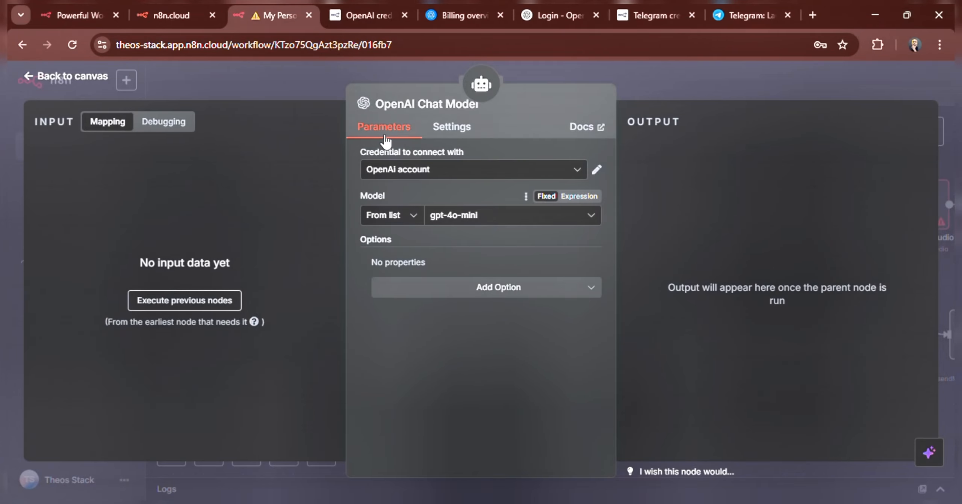
Keep the existing OpenAI account as the chat model's credential and return to the canvas.
left_click(445, 174)
left_click(430, 329)
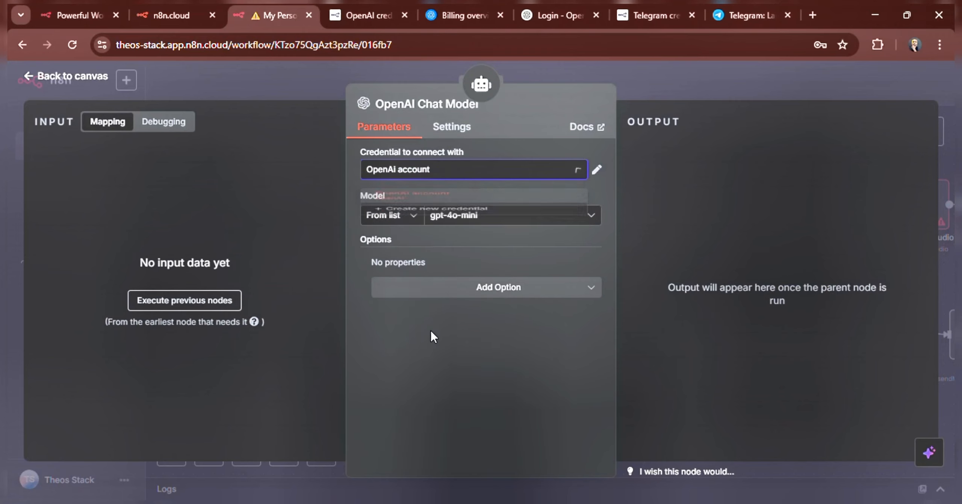
left_click(63, 78)
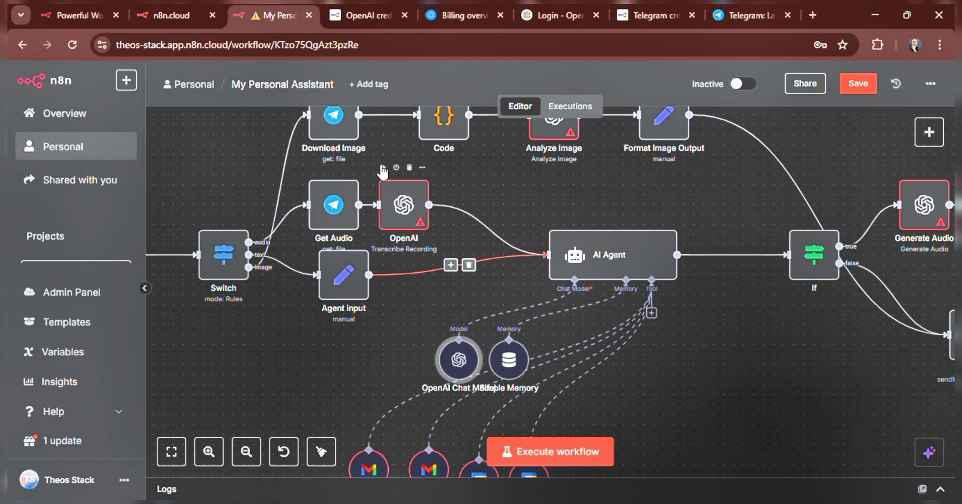
Apply the existing OpenAI account credential to the Transcribe Recording and Analyze Image nodes.
double_click(415, 220)
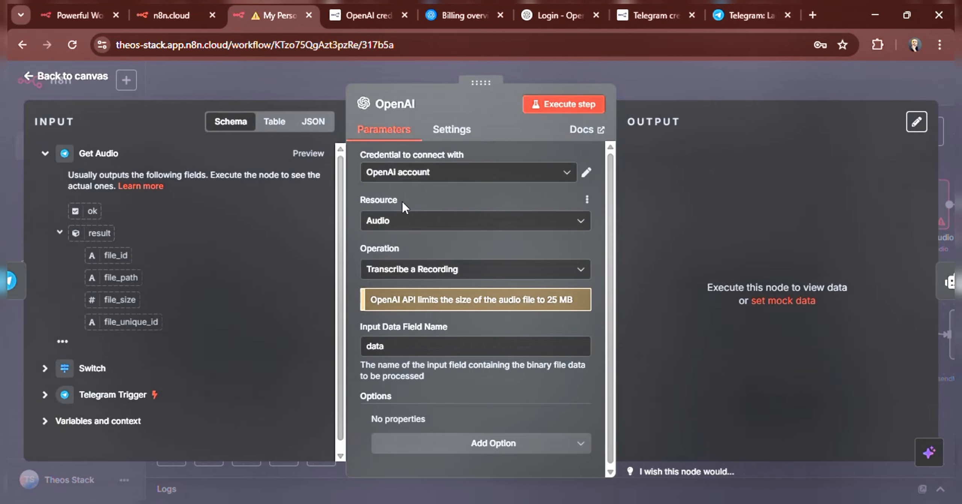
left_click(444, 176)
left_click(45, 76)
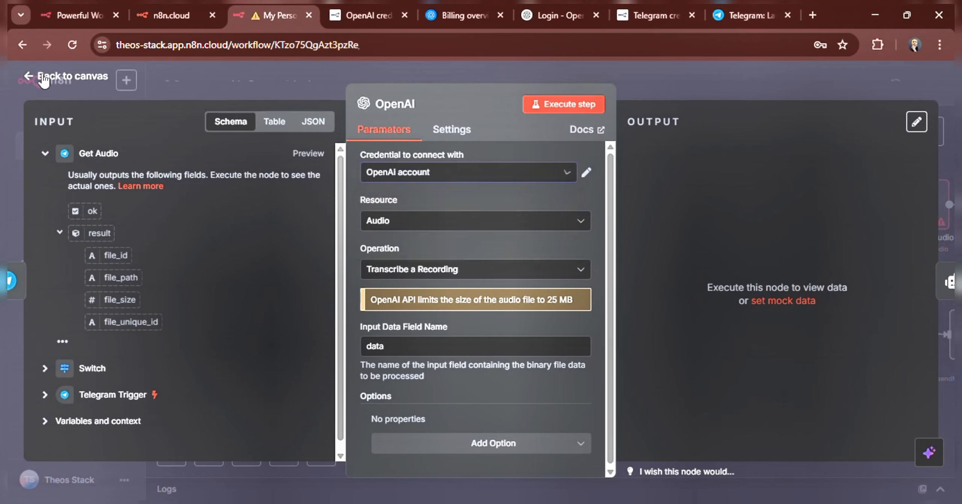
left_click(45, 75)
double_click(484, 218)
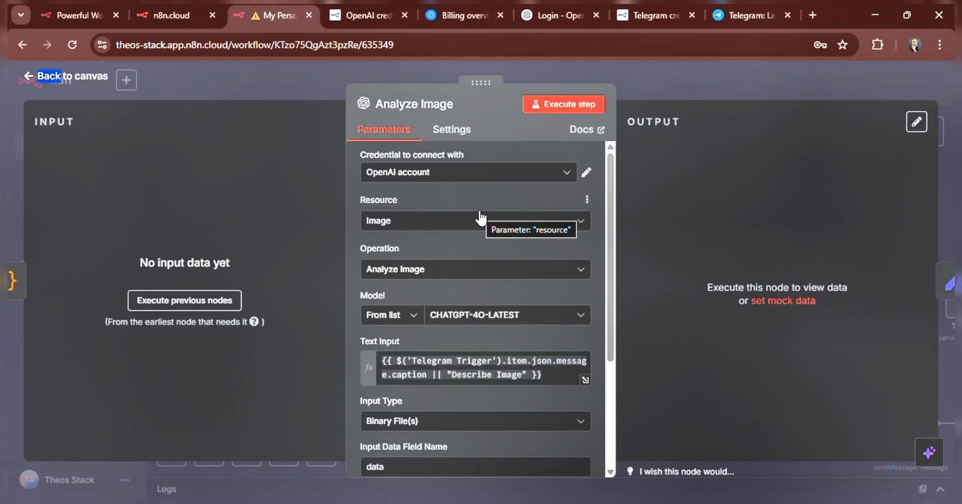
key("Escape")
Apply the OpenAI account credential to the Generate Audio node and review its voice choices, keeping Echo.
scroll(522, 300, "right", 4)
scroll(523, 301, "down", 1)
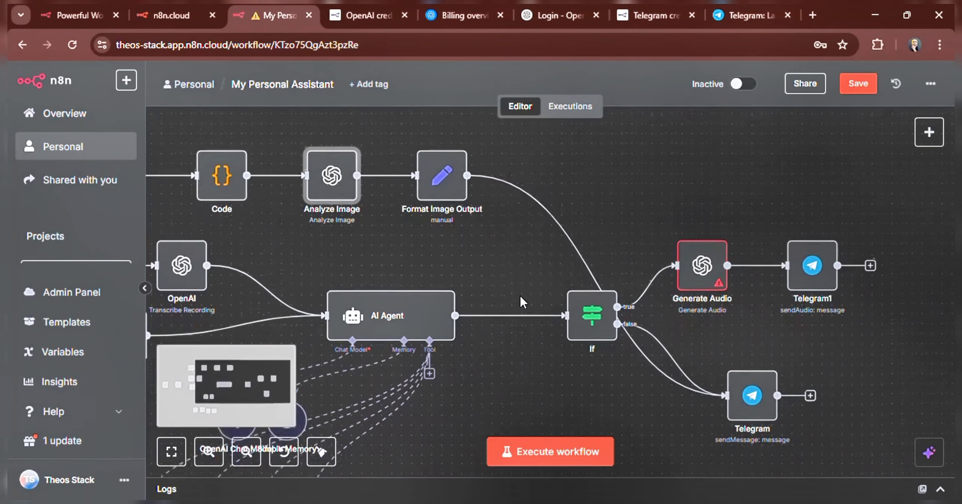
double_click(701, 265)
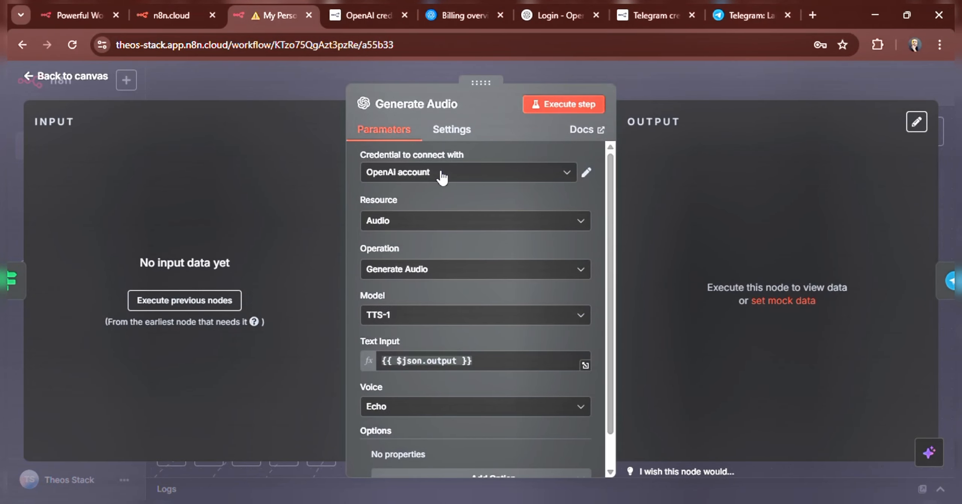
scroll(417, 287, "down", 1)
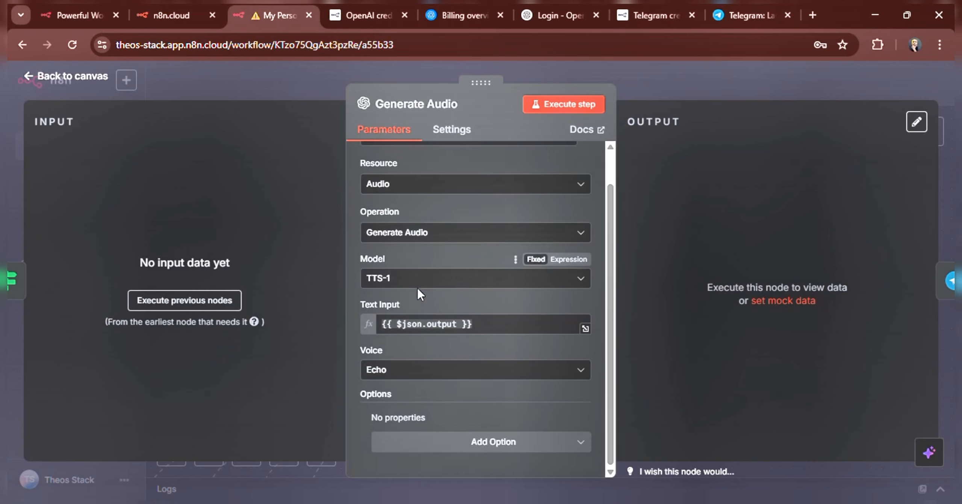
left_click(417, 373)
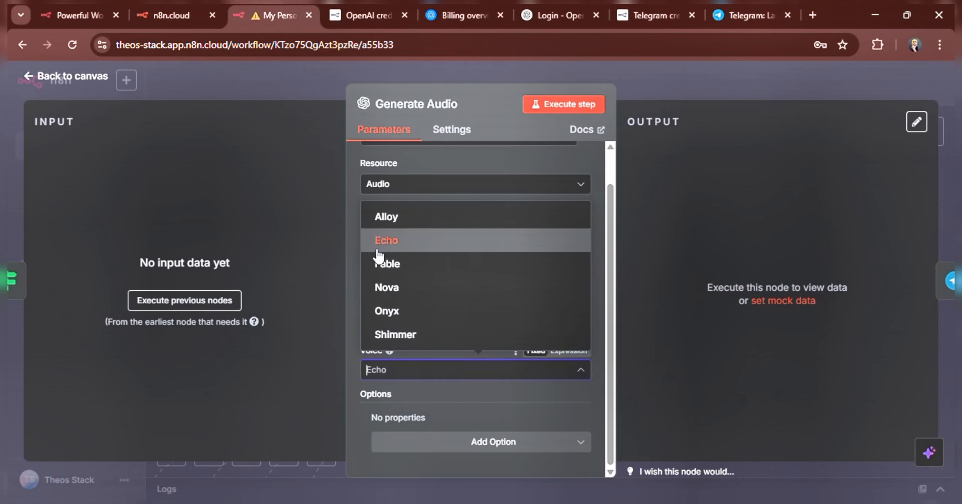
left_click(351, 239)
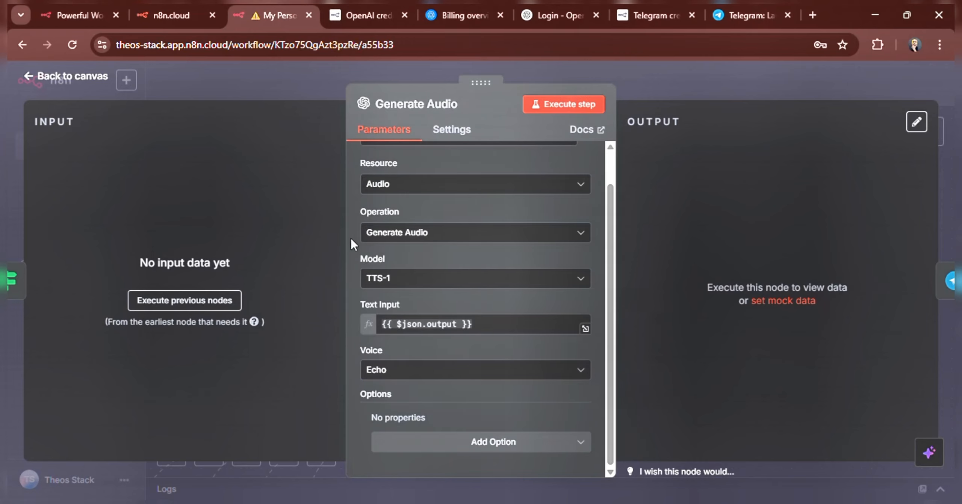
left_click(46, 79)
Open the AI Agent's Read Email tool to apply the existing Gmail account credential.
scroll(425, 309, "left", 5)
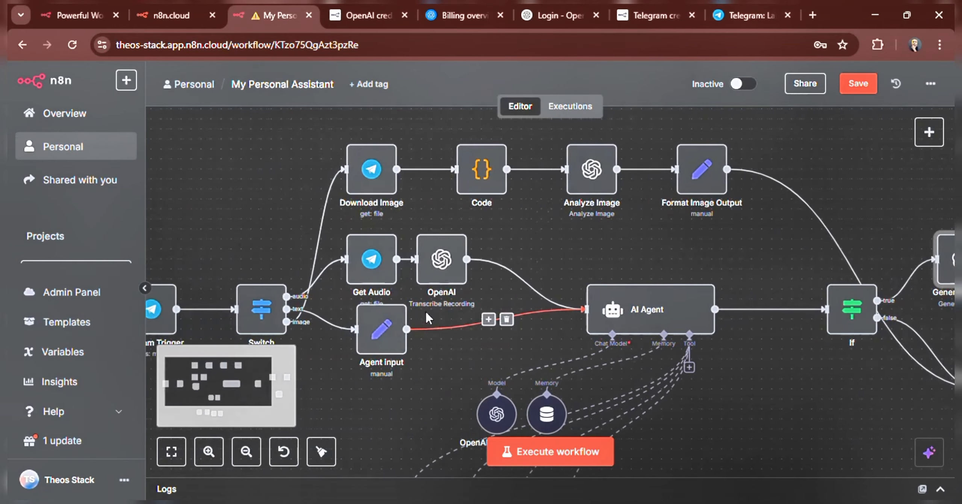
scroll(425, 311, "down", 5)
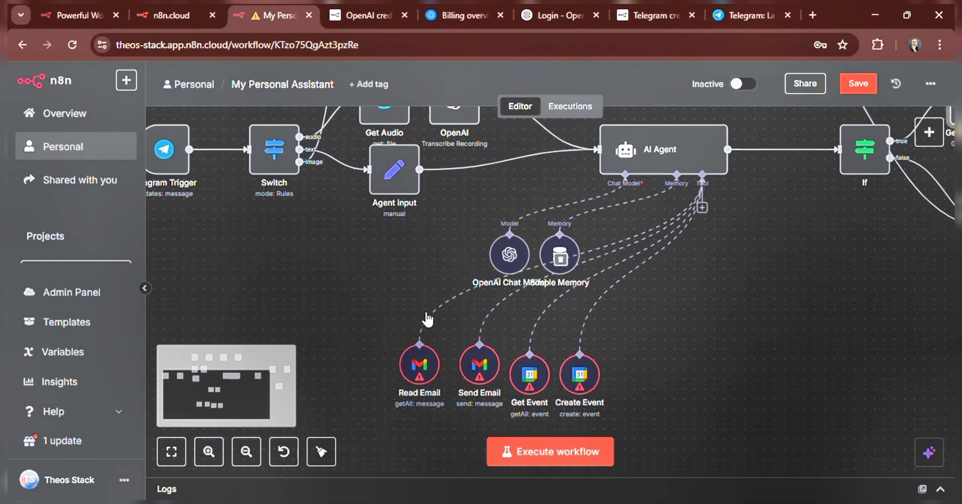
scroll(427, 320, "down", 2)
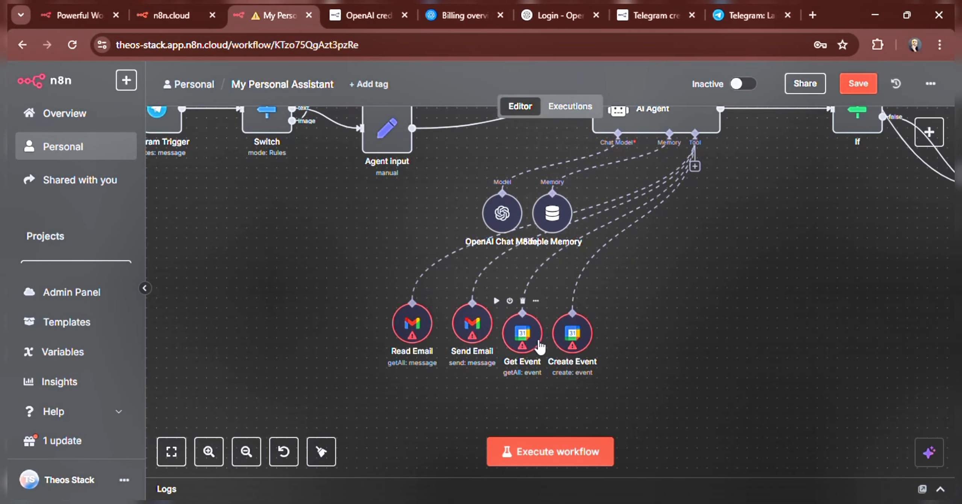
double_click(411, 326)
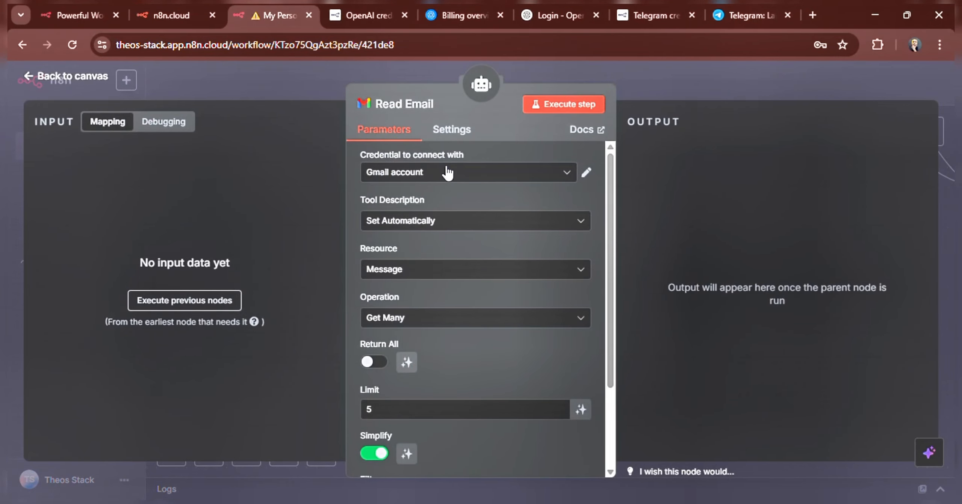
Start a new Gmail OAuth2 credential for the Read Email tool and close it without connecting.
left_click(445, 173)
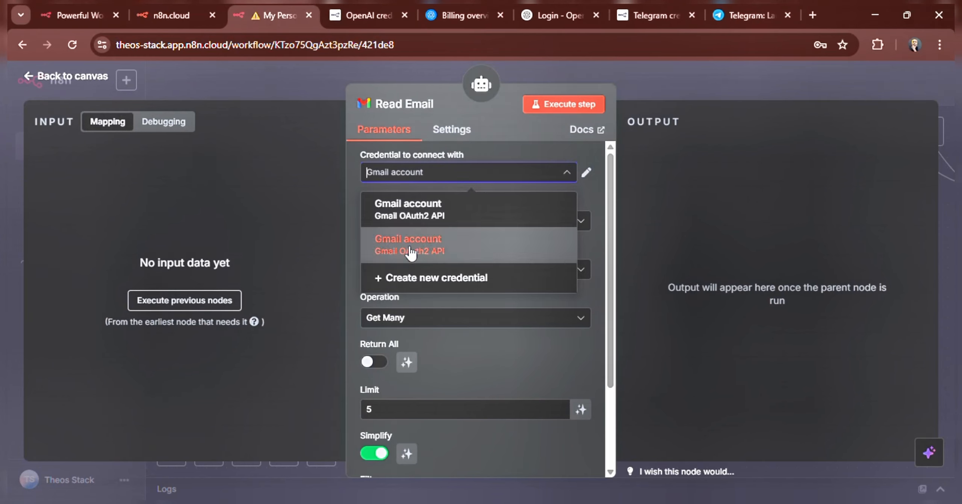
left_click(419, 293)
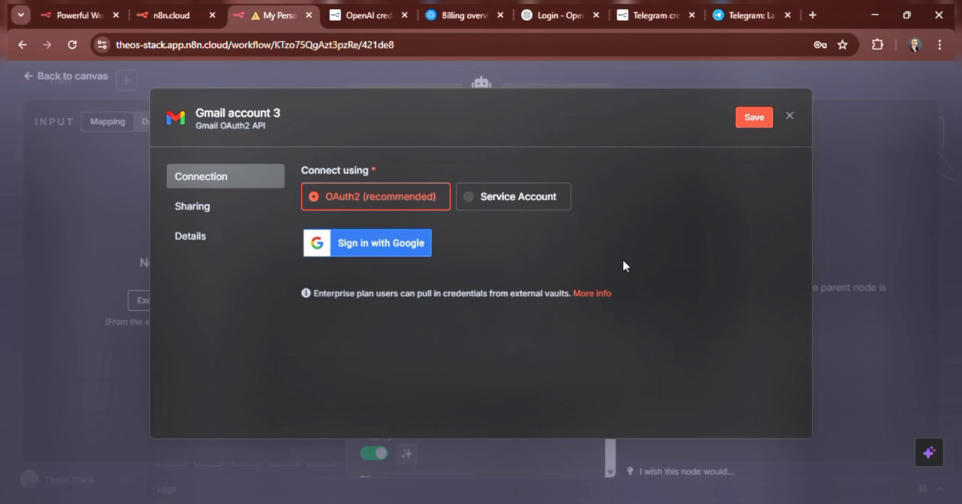
left_click(790, 118)
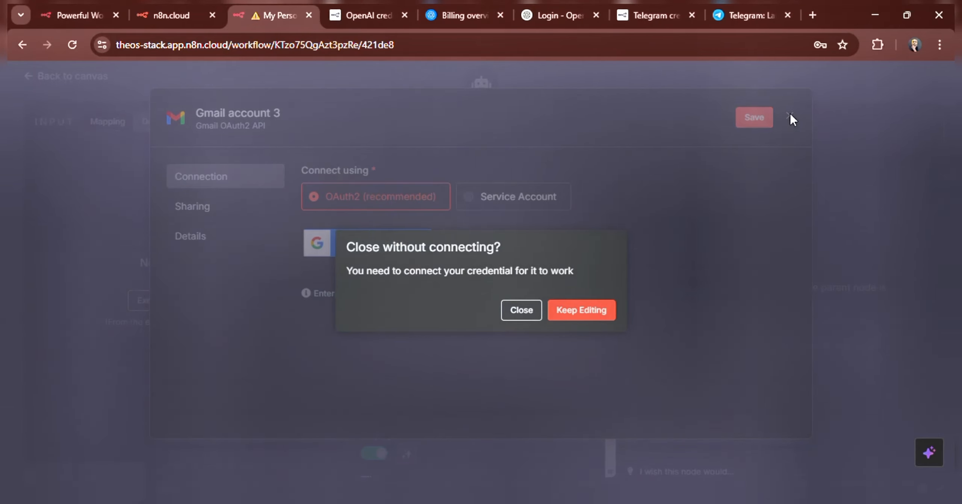
left_click(522, 315)
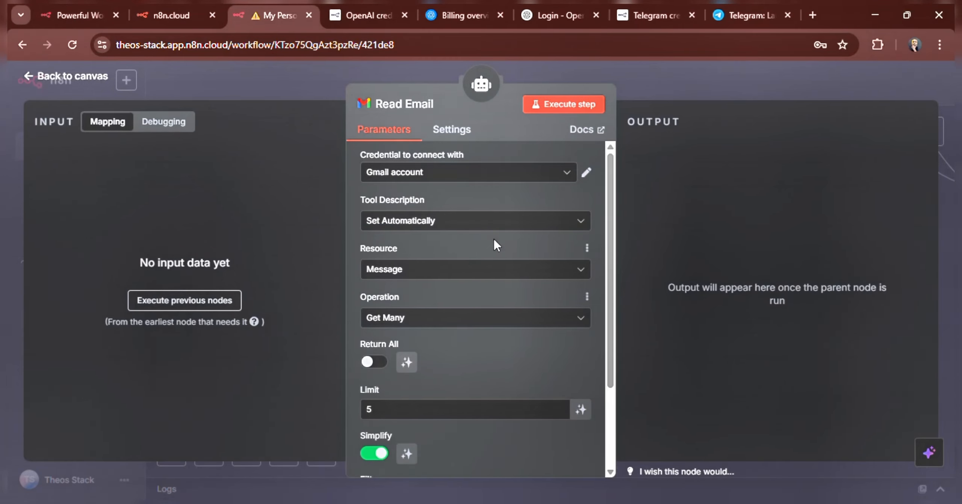
Apply the Gmail account credential to the Send Email tool and review its recipient, subject and message expressions.
left_click(58, 77)
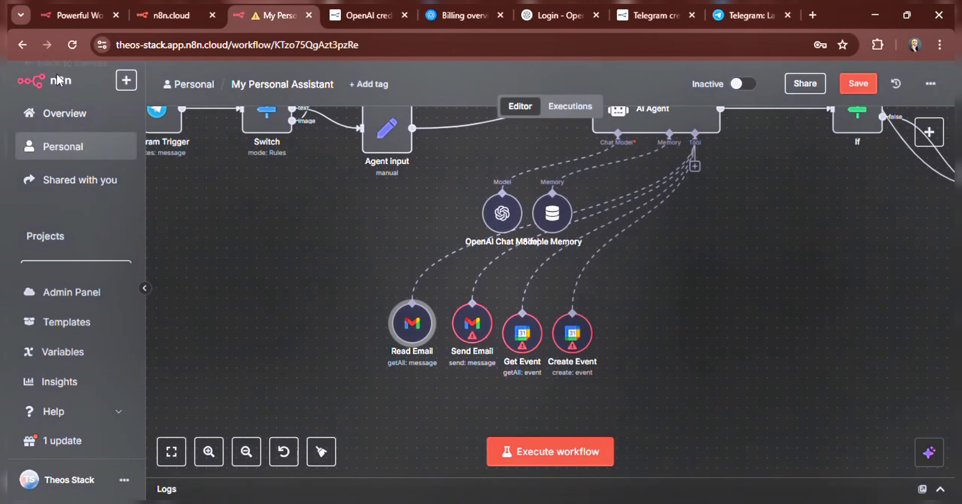
left_click(479, 334)
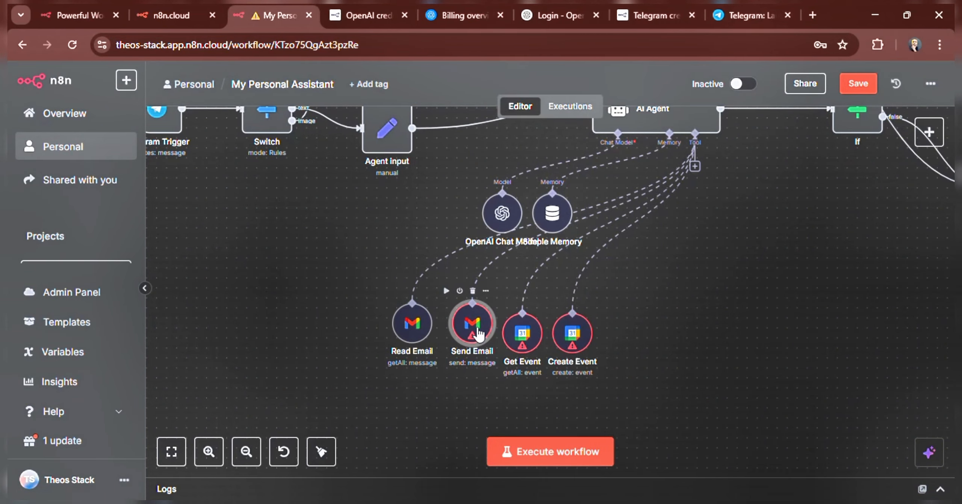
double_click(479, 333)
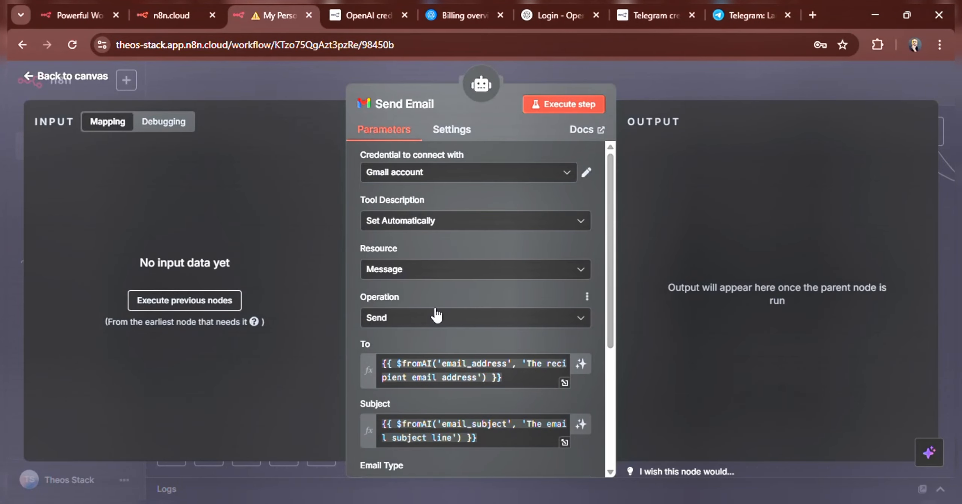
scroll(435, 312, "down", 1)
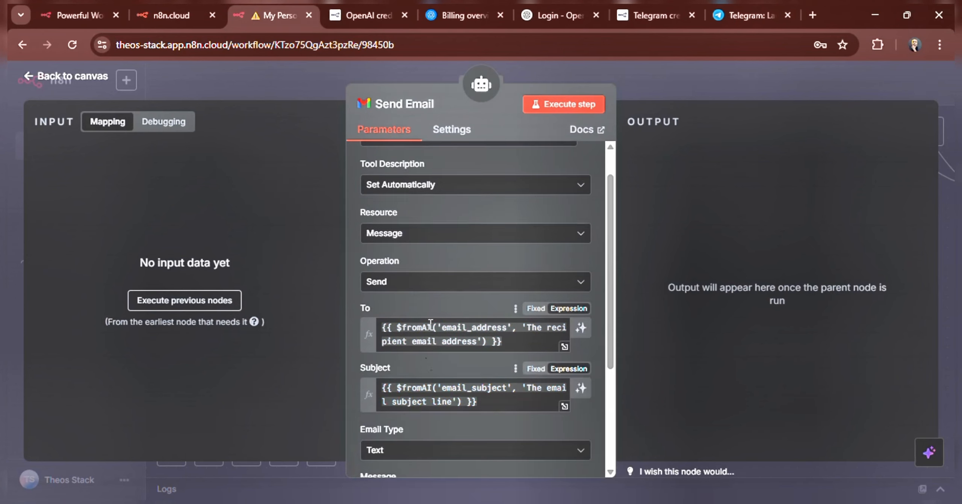
scroll(436, 319, "down", 3)
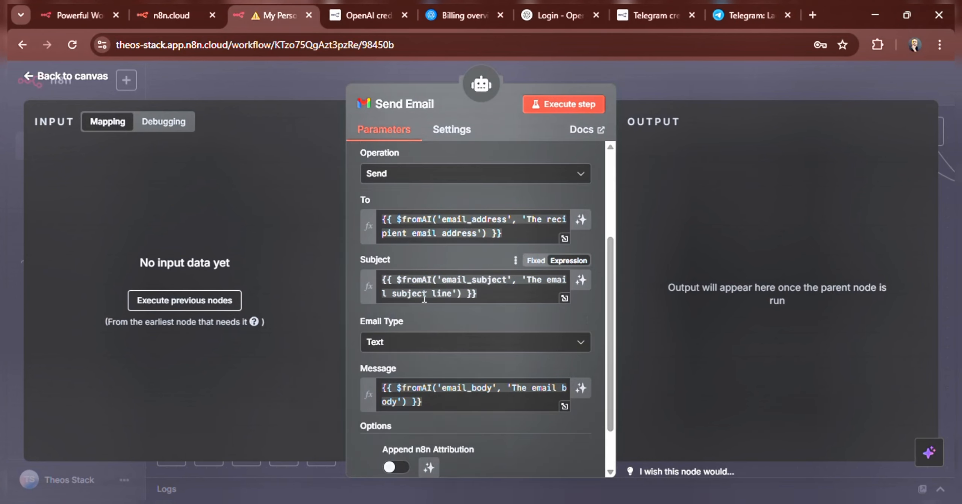
scroll(457, 354, "down", 2)
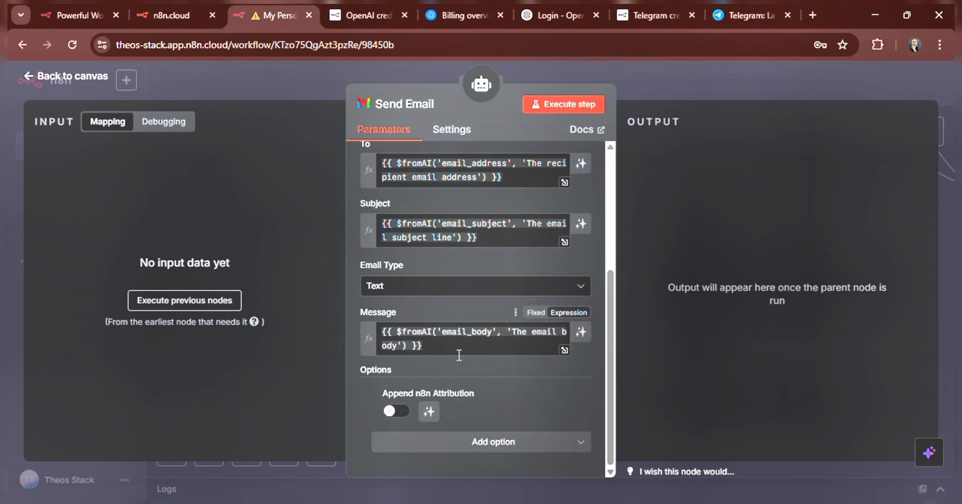
scroll(457, 353, "up", 5)
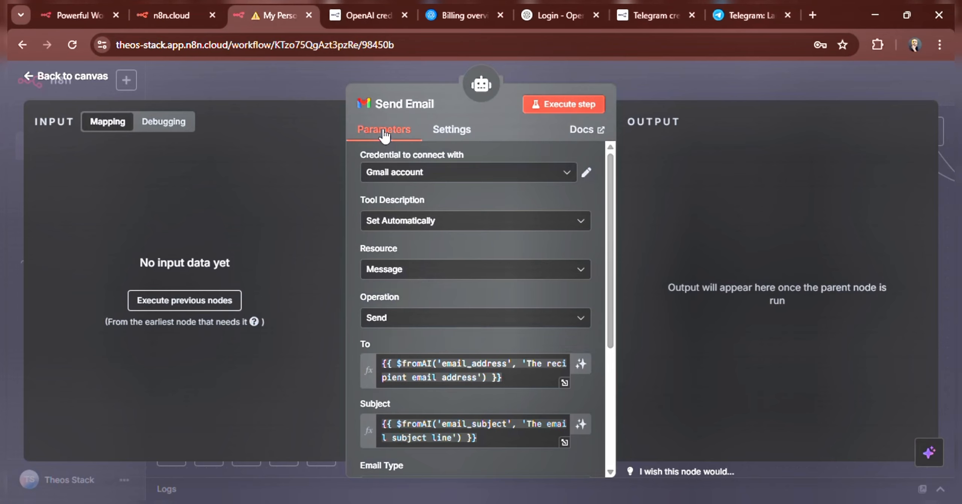
left_click(53, 78)
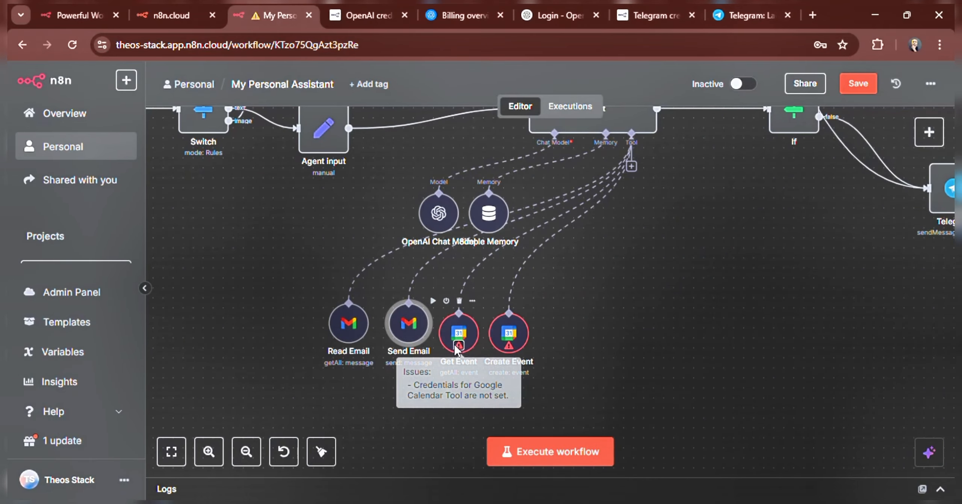
Open the AI Agent's Get Event tool to apply the existing Google Calendar account credential, keeping the Get Many operation.
left_click(456, 346)
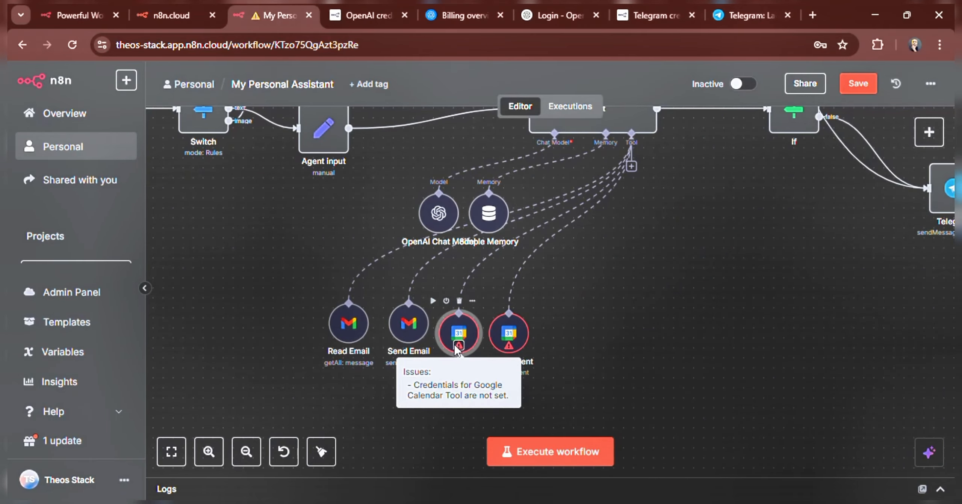
double_click(470, 333)
left_click(468, 331)
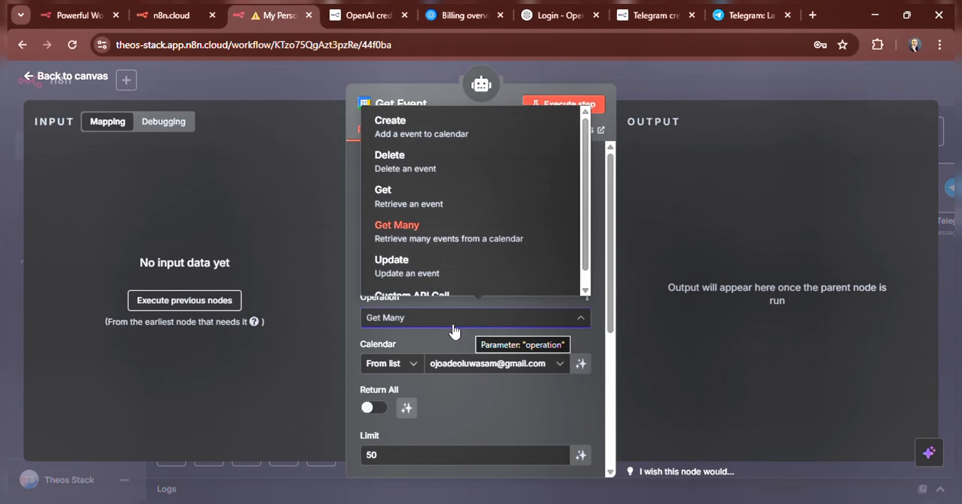
left_click(454, 330)
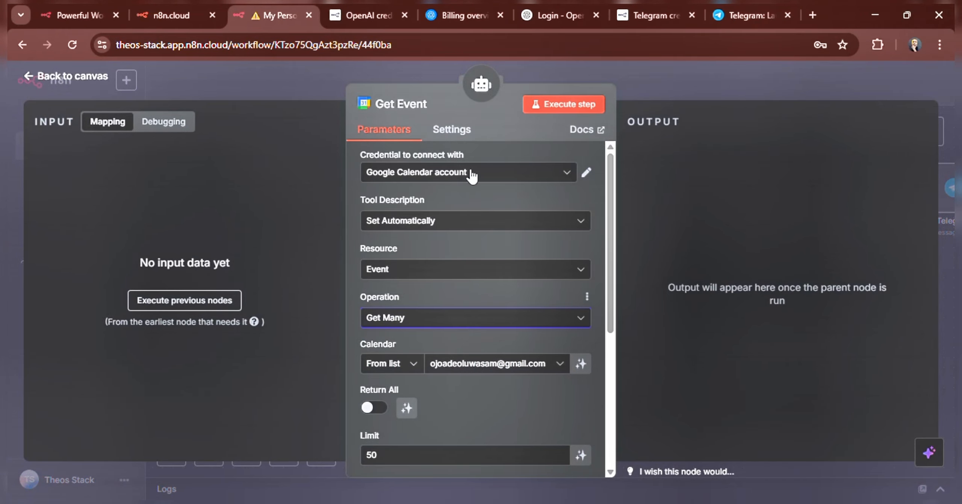
Start a new Google Calendar OAuth2 credential for the Get Event tool and close it without connecting.
left_click(518, 175)
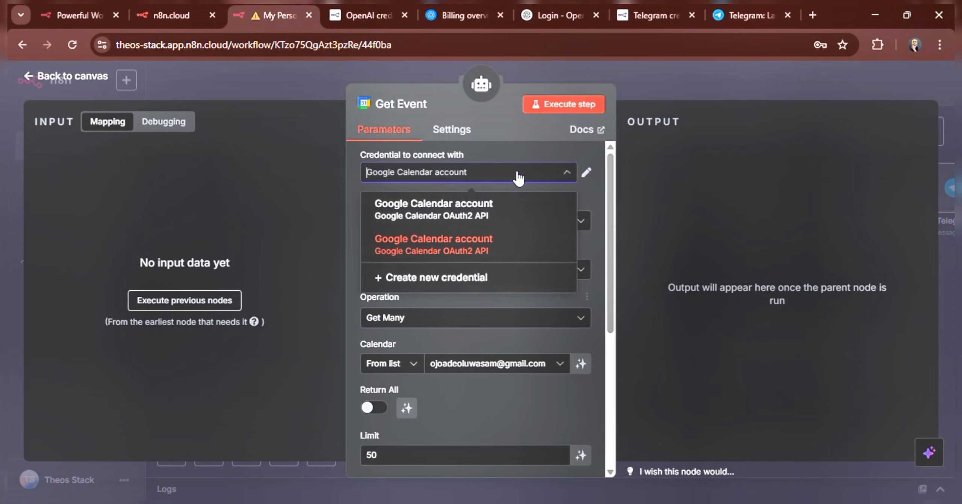
left_click(433, 286)
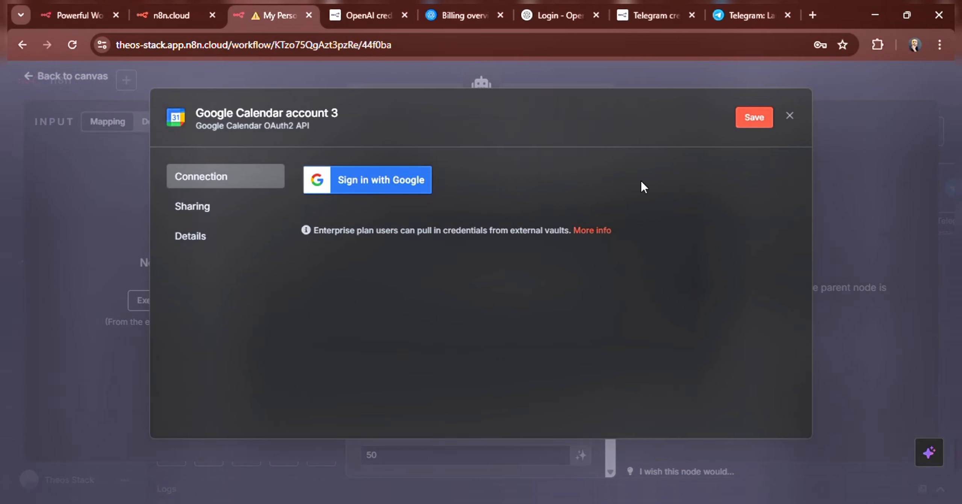
left_click(789, 116)
left_click(513, 318)
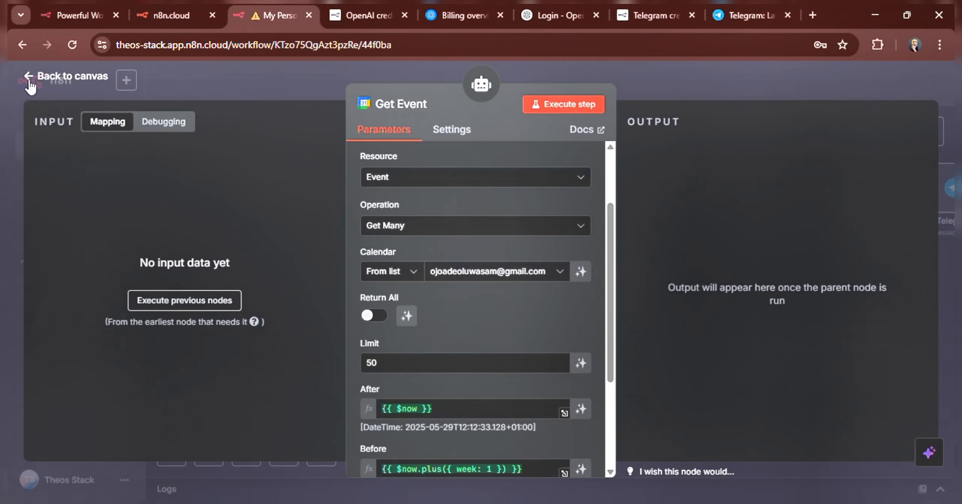
Open the Create Event tool to apply the Google Calendar account credential, then return to the canvas.
key("Escape")
double_click(518, 344)
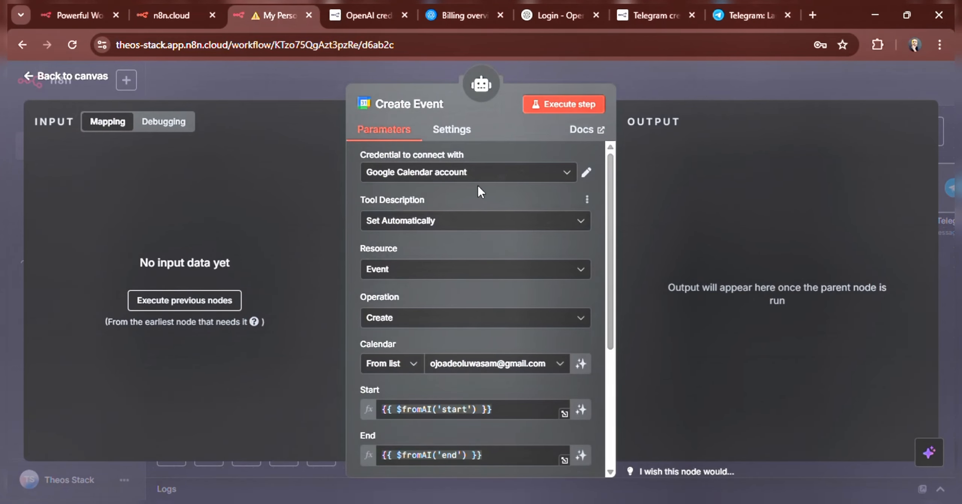
left_click(32, 77)
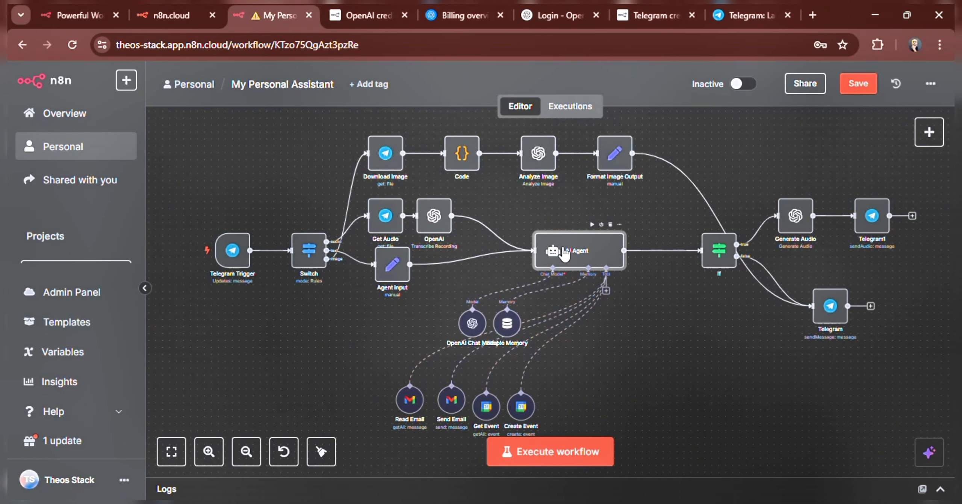
Replace the (Agent's Name) and (Your Name) placeholders in the AI Agent's system message with the assistant's name and the owner's name.
scroll(564, 254, "up", 1)
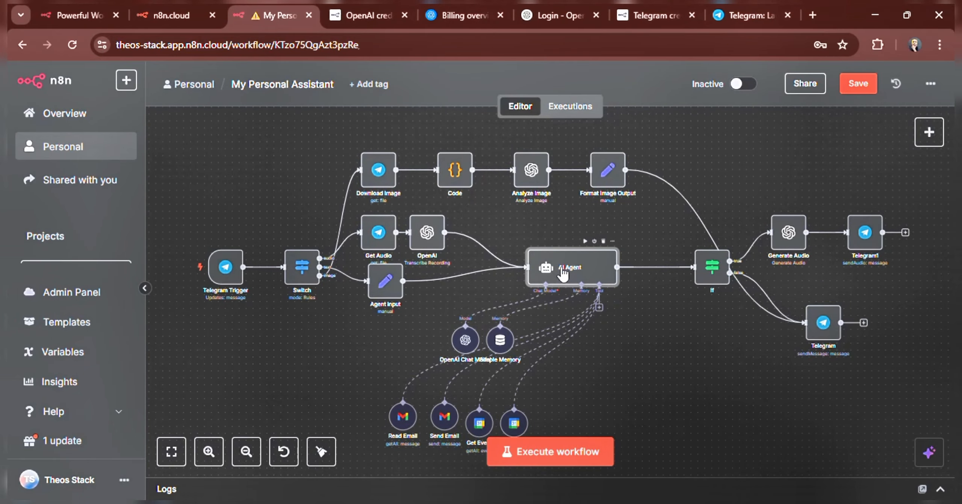
double_click(562, 274)
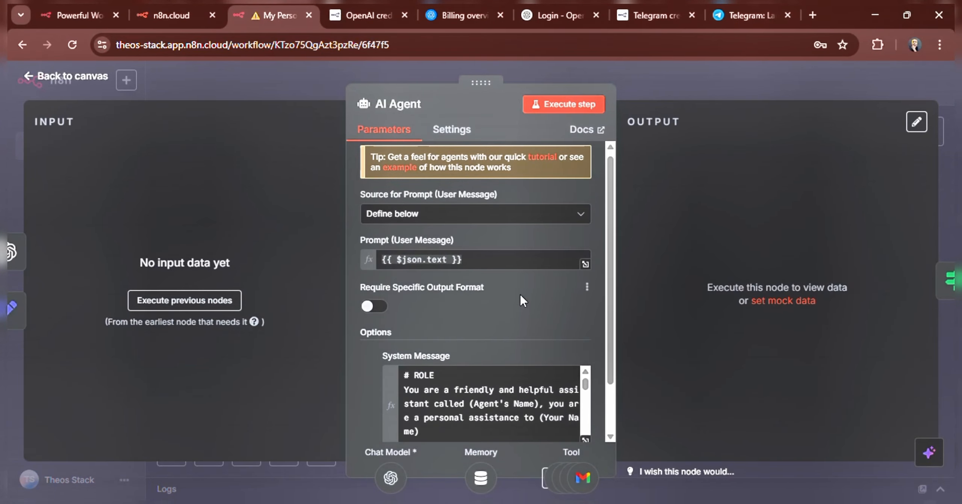
scroll(520, 295, "down", 2)
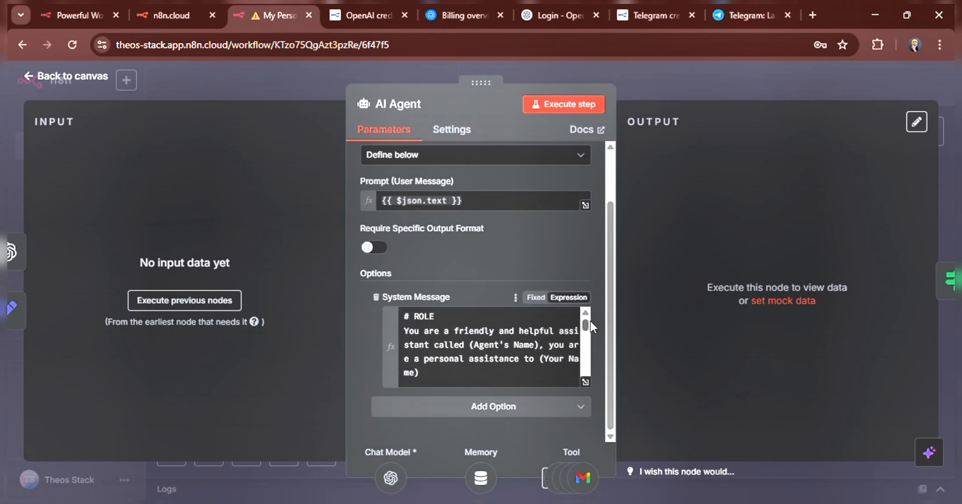
left_click(585, 382)
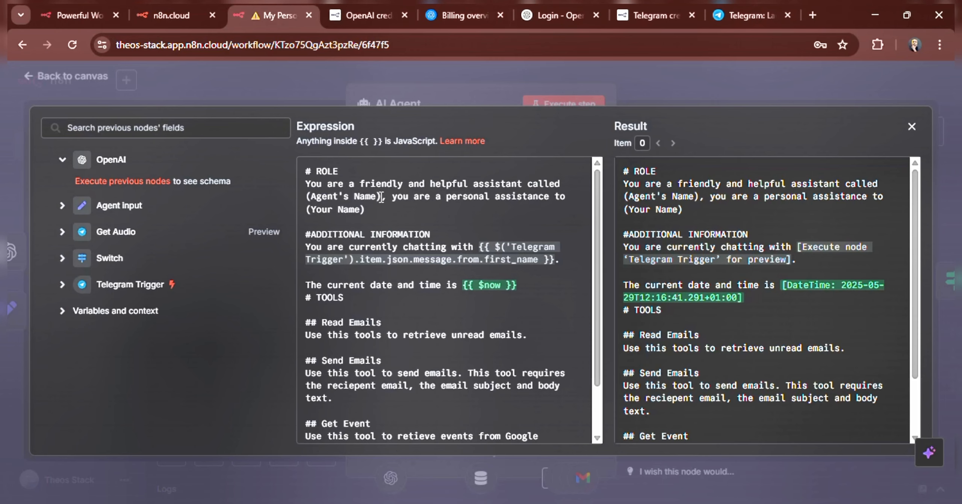
left_click_drag(381, 197, 318, 196)
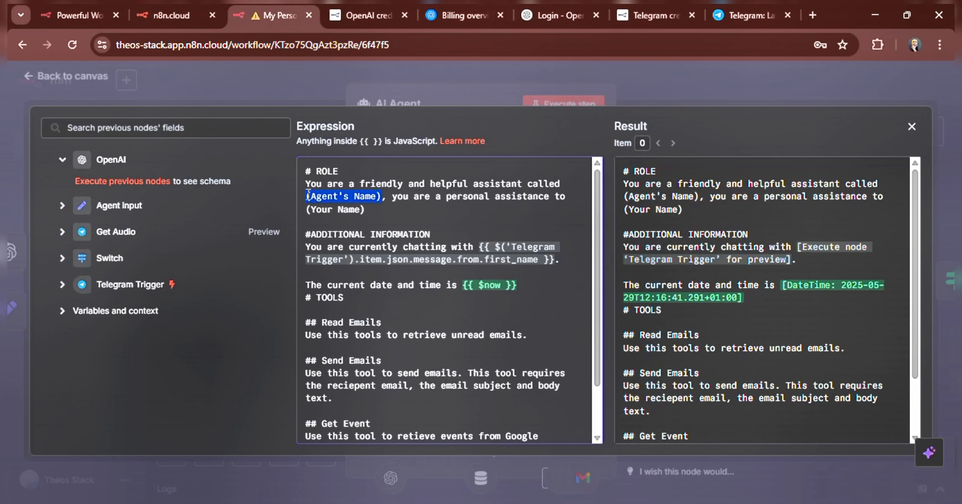
type("Jane's Age")
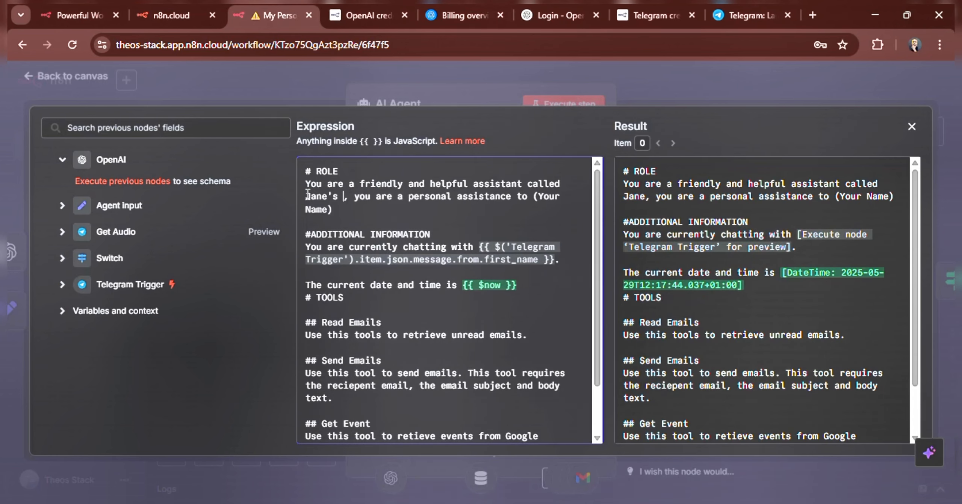
type("nt")
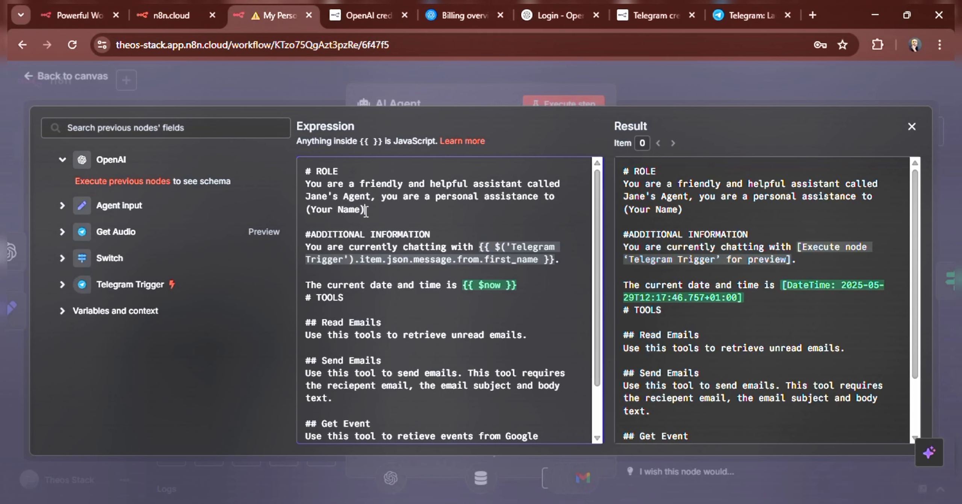
left_click_drag(365, 211, 305, 211)
type("Jane")
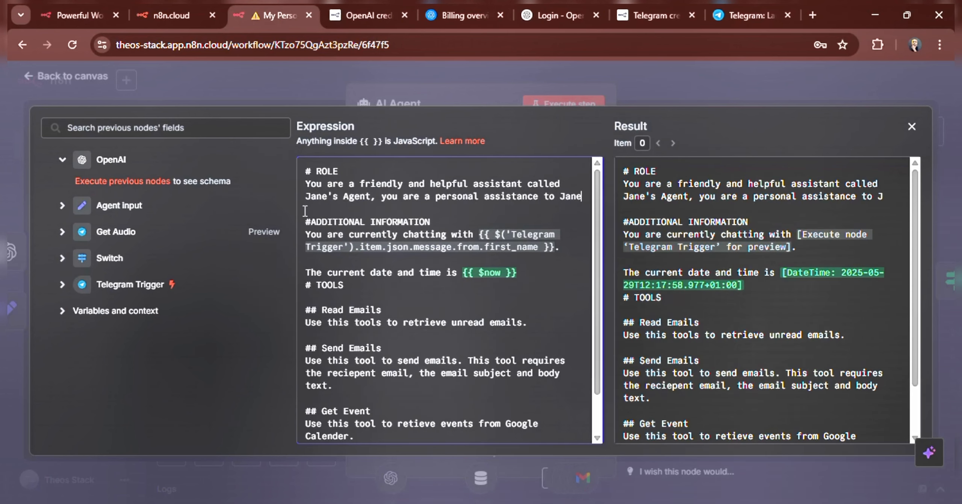
Insert a blank line above the # TOOLS heading in the system message and return to the canvas.
scroll(305, 211, "down", 1)
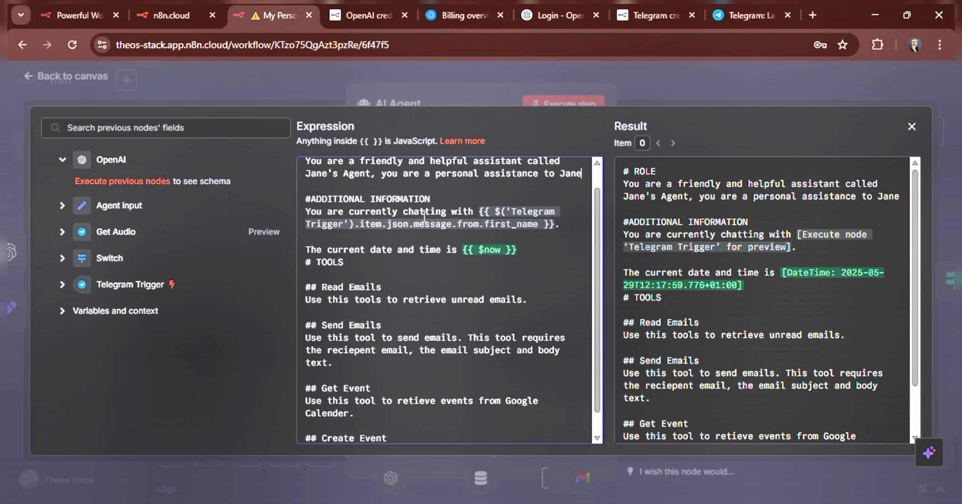
left_click_drag(479, 212, 560, 225)
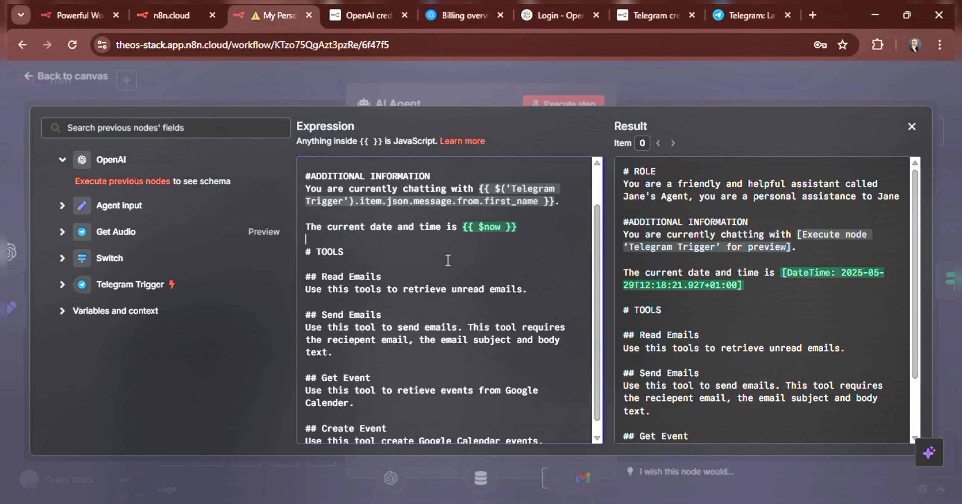
scroll(447, 260, "down", 1)
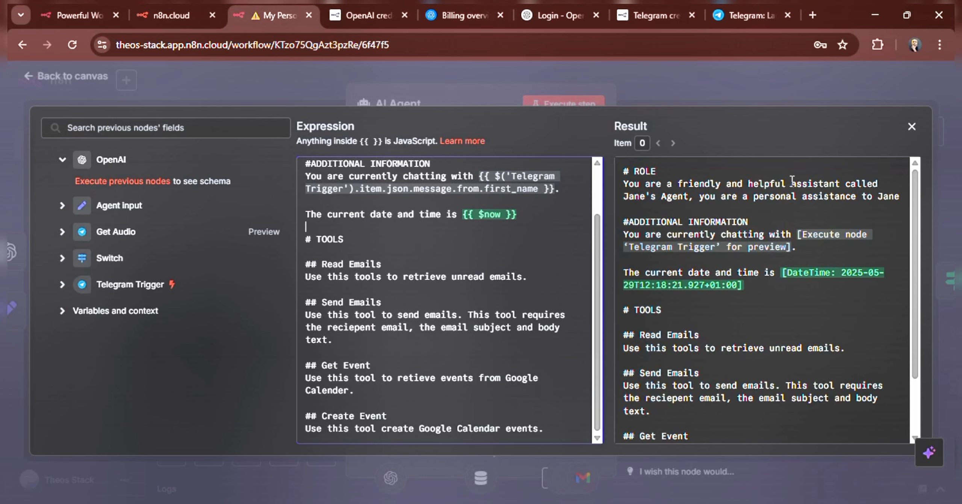
left_click(911, 127)
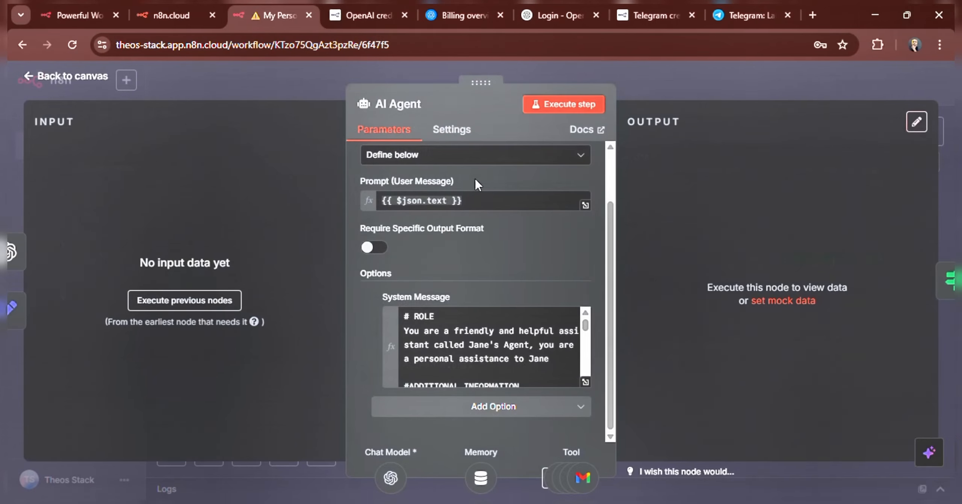
left_click(22, 77)
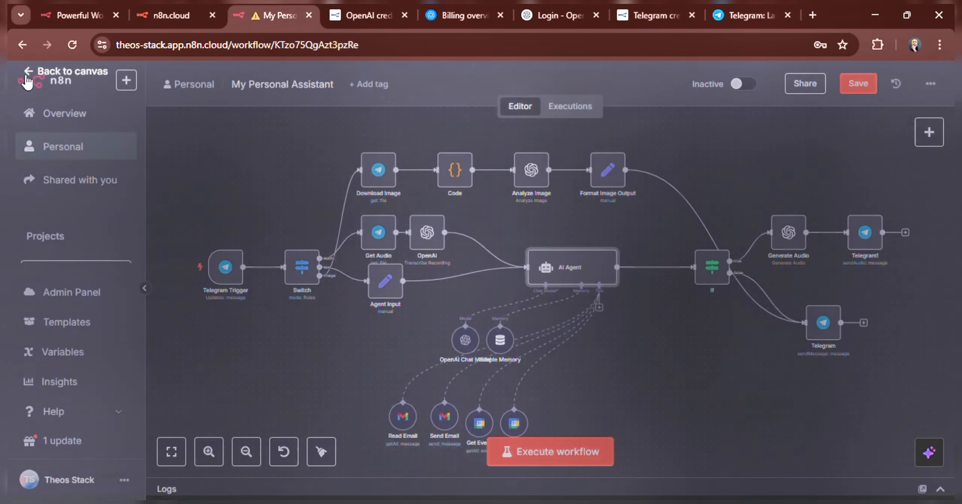
Execute the workflow and send "Hello" to the MY Personal Assistant bot in Telegram.
scroll(514, 278, "down", 1)
scroll(515, 279, "left", 1)
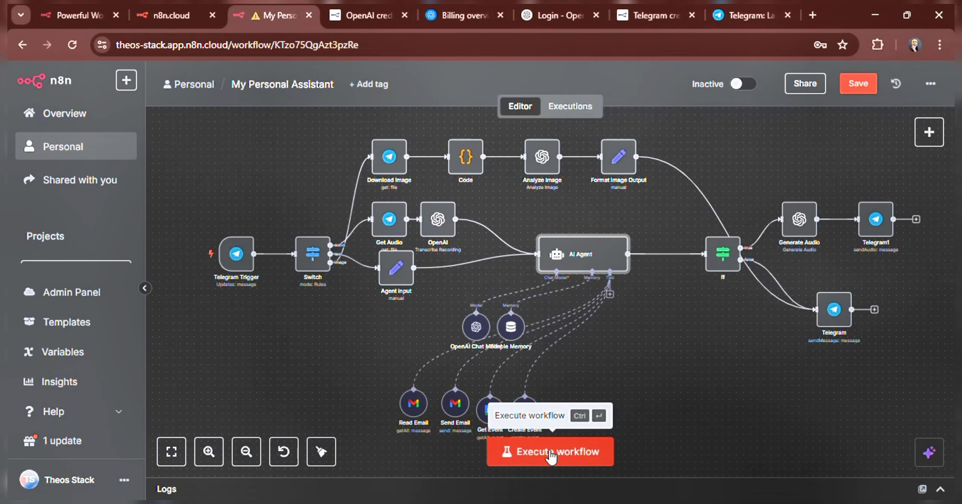
left_click(551, 457)
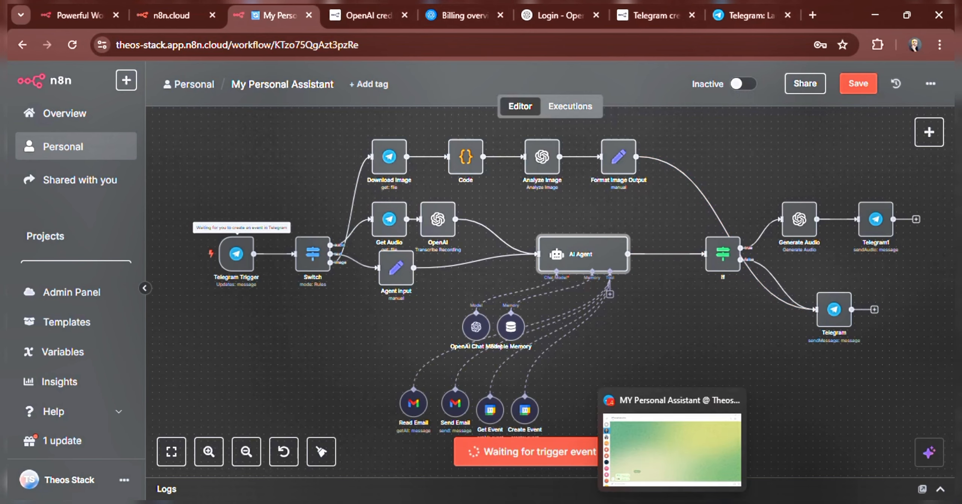
left_click(672, 500)
type("Hello")
key("Return")
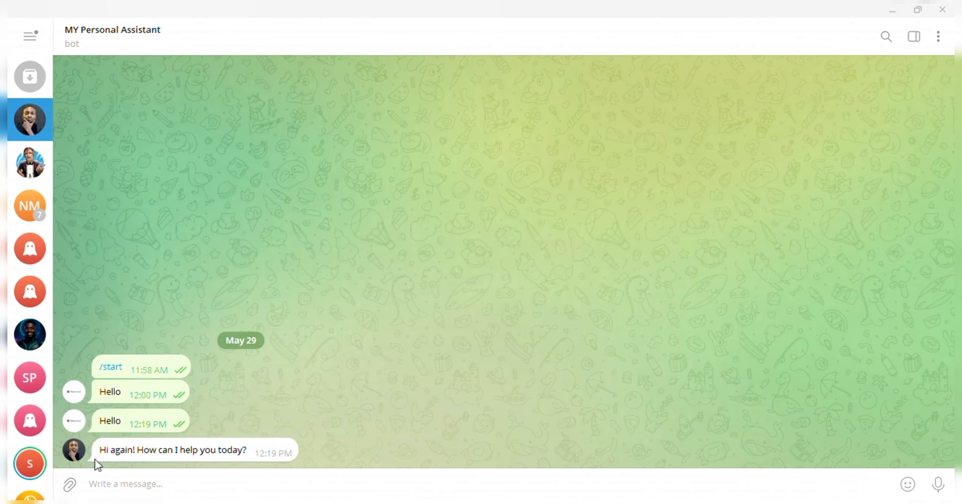
double_click(120, 454)
double_click(257, 445)
Return to n8n and examine the executed text path from the Telegram Trigger through the AI Agent to the Telegram node.
left_click(673, 503)
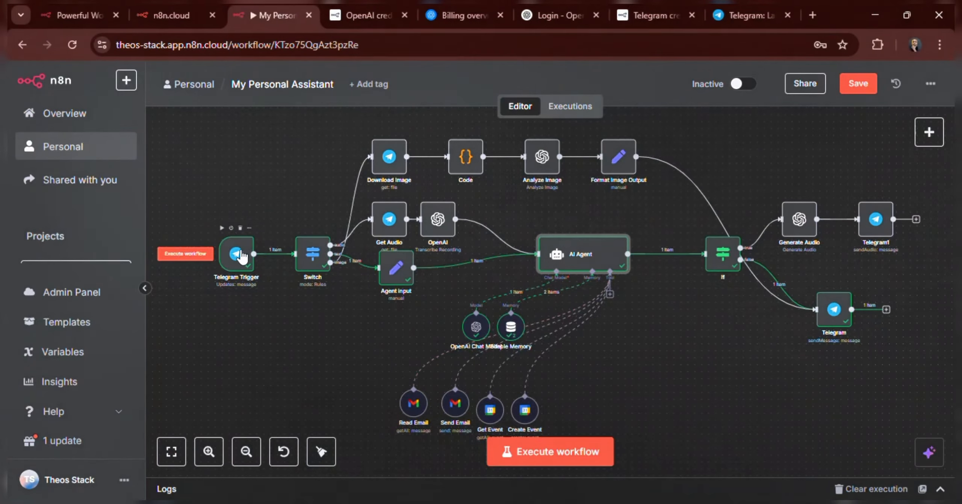
scroll(241, 259, "up", 3)
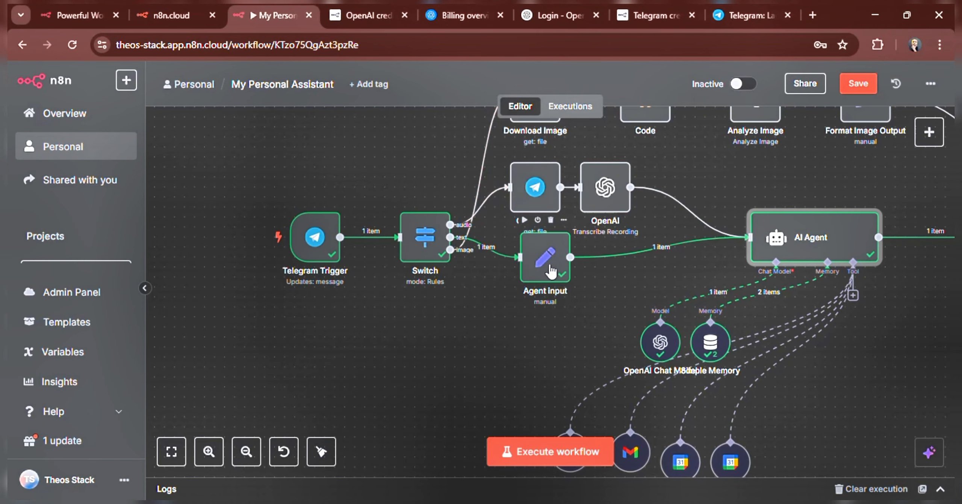
scroll(539, 256, "right", 2)
scroll(538, 256, "right", 5)
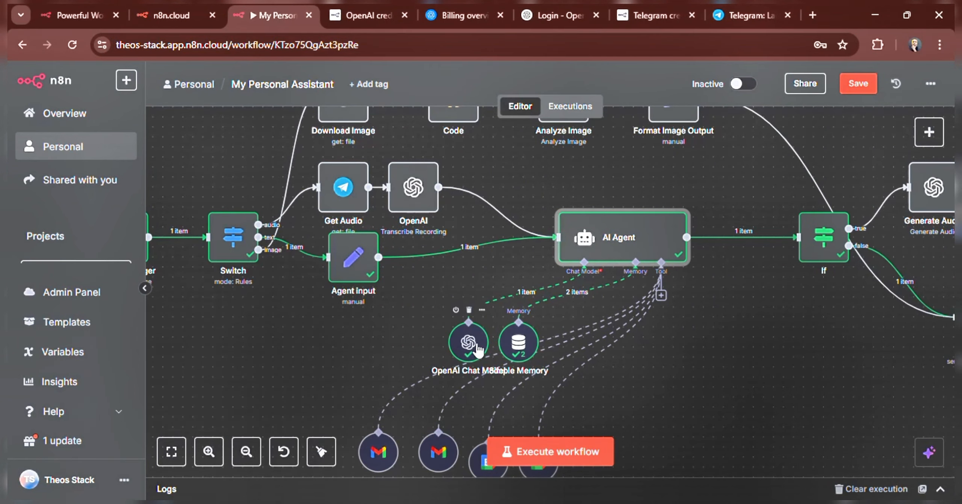
scroll(475, 353, "down", 1)
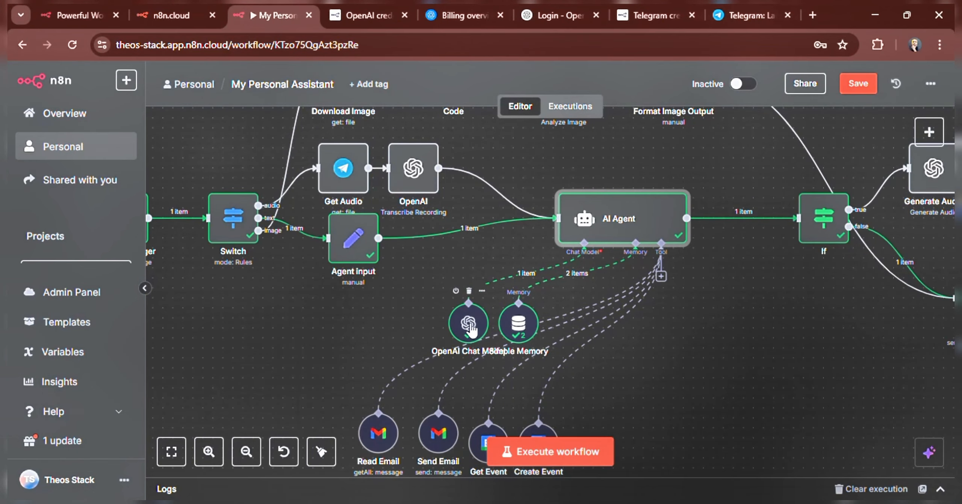
scroll(649, 225, "right", 5)
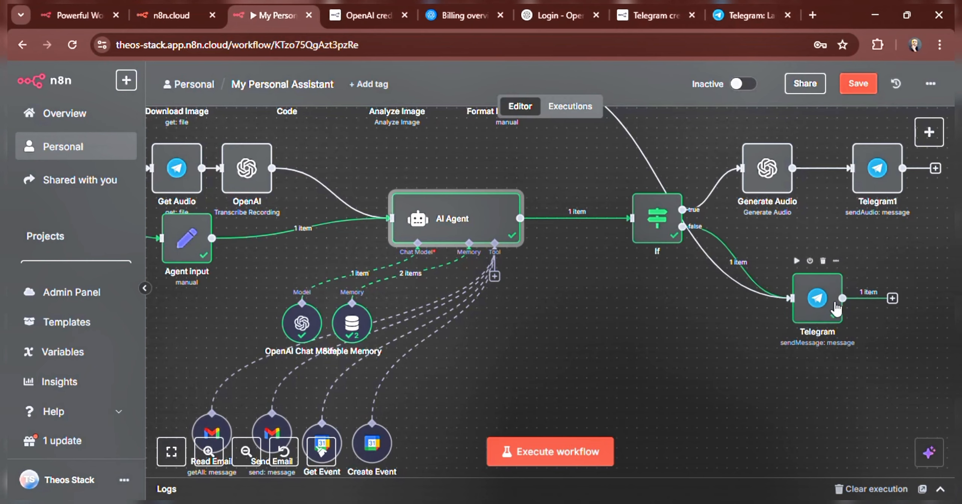
scroll(827, 303, "down", 2, "ctrl")
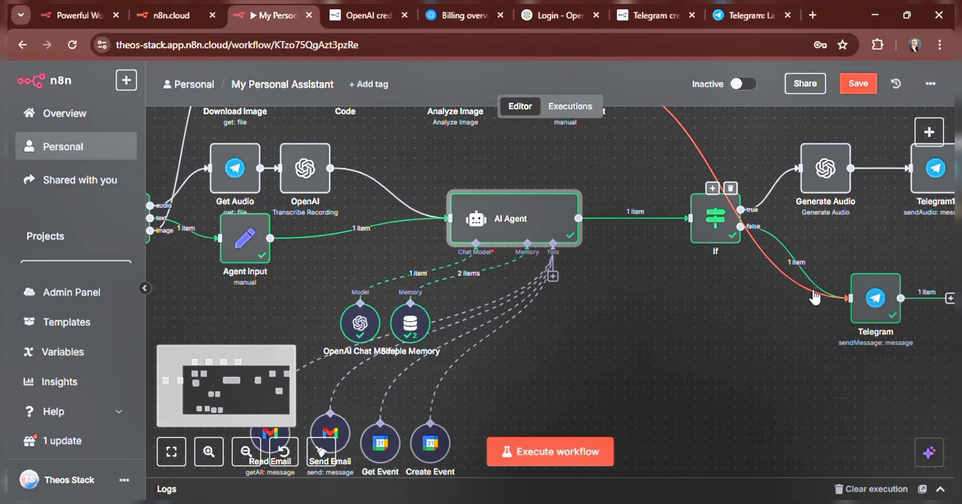
key("minus")
Test the workflow's audio path with a voice message of about 4 seconds to the Telegram bot and play its audio.mp3 reply.
key("alt+Tab")
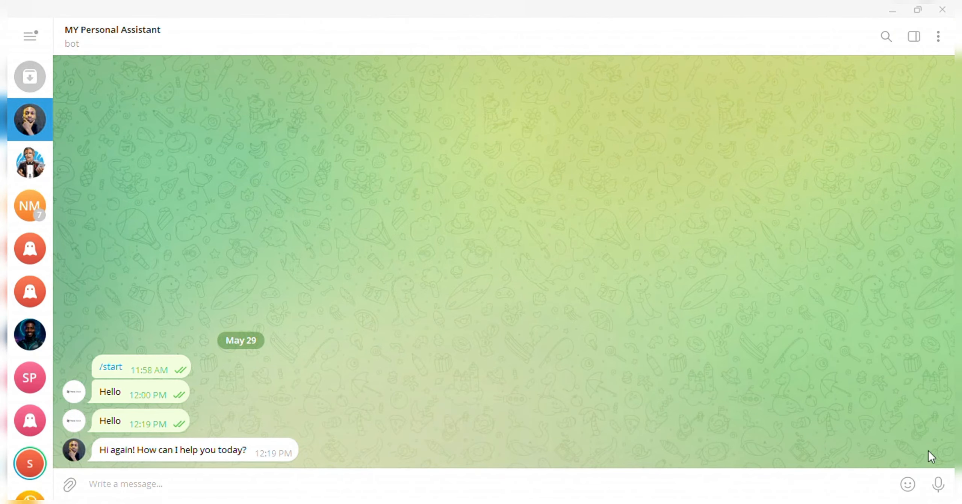
left_click_drag(936, 484, 934, 294)
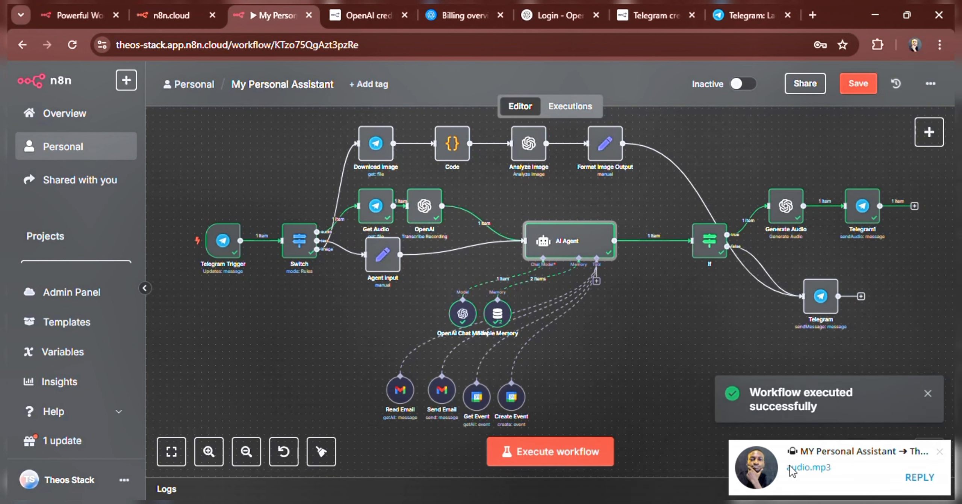
left_click(803, 466)
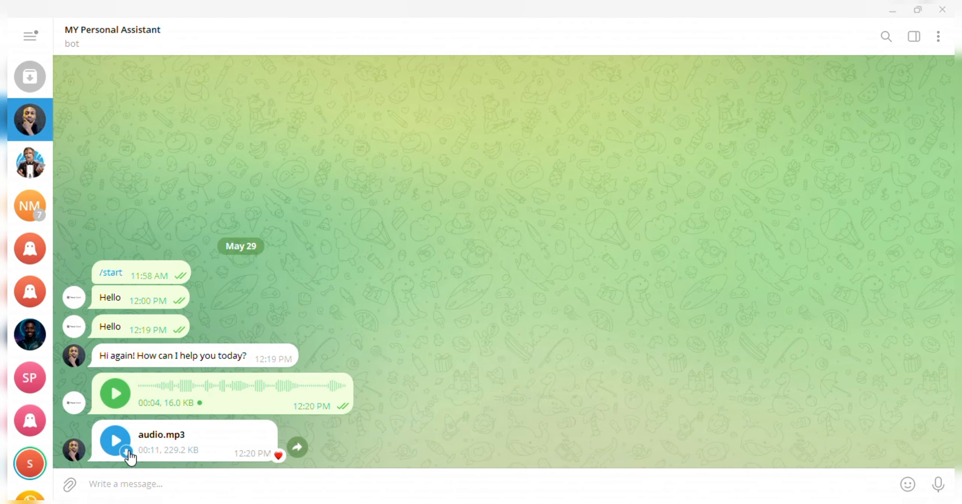
left_click(114, 444)
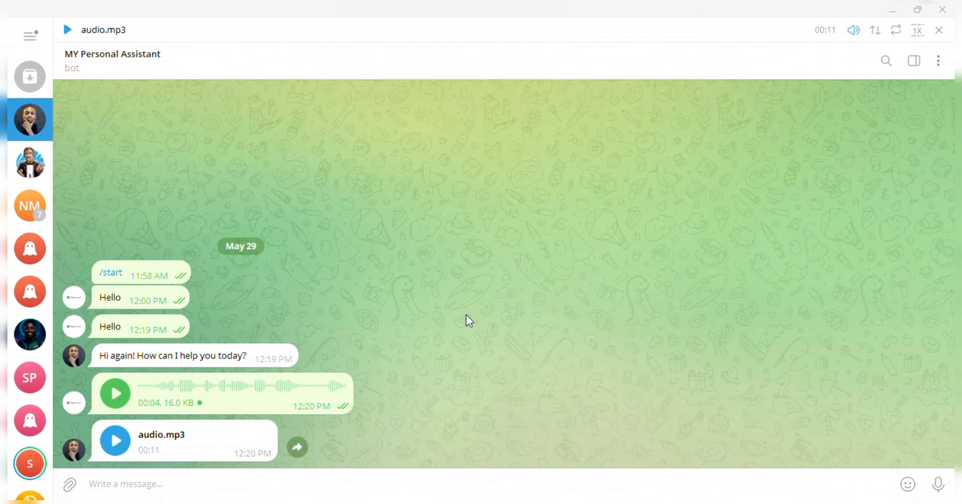
mouse_move(70, 484)
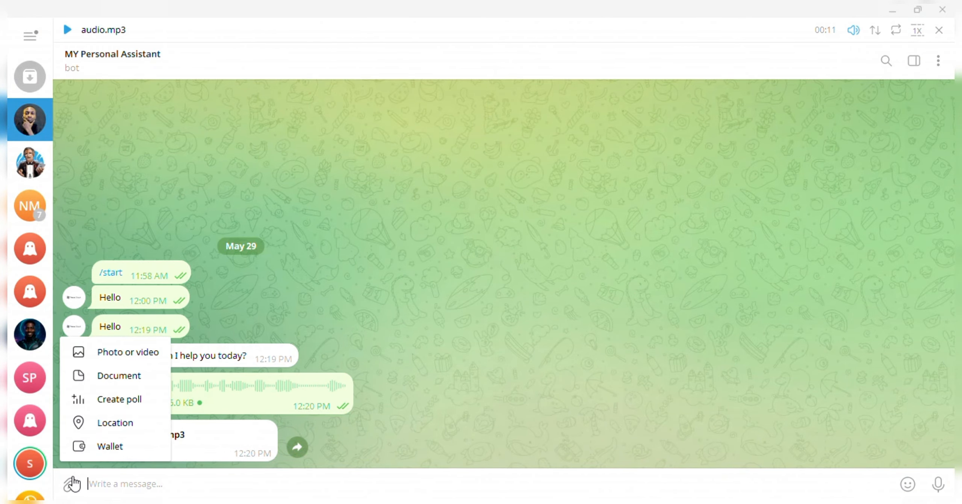
left_click(115, 351)
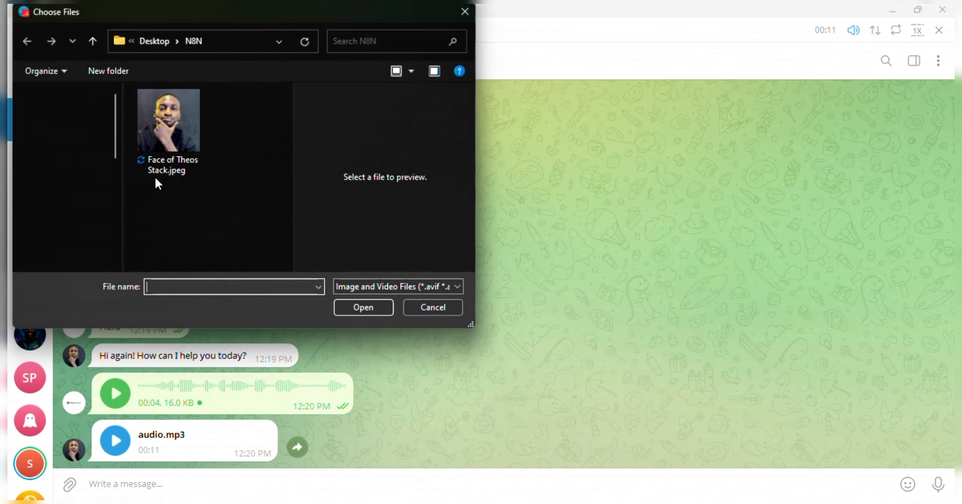
left_click(169, 124)
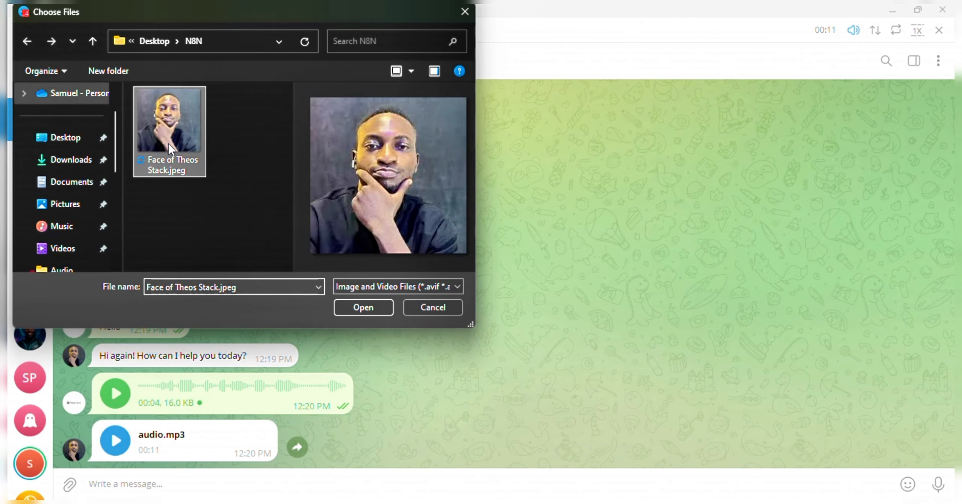
left_click(350, 305)
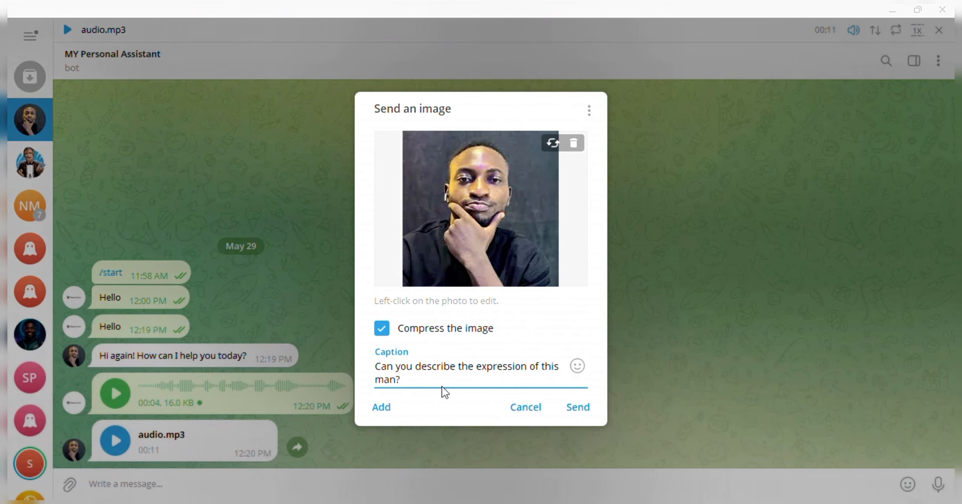
left_click(575, 406)
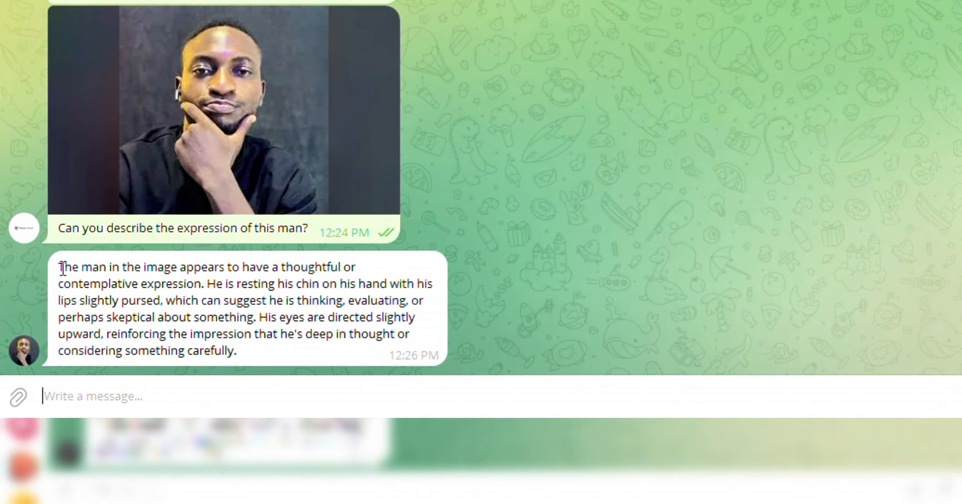
double_click(60, 271)
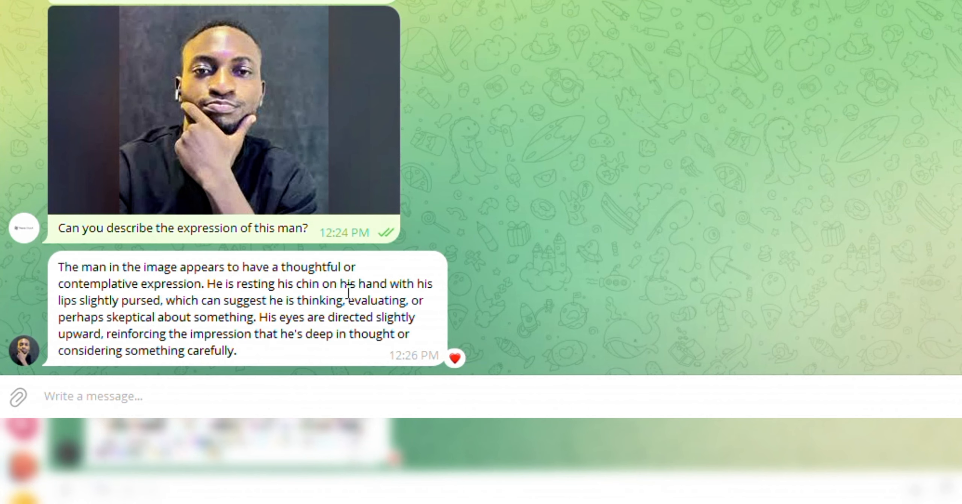
double_click(148, 276)
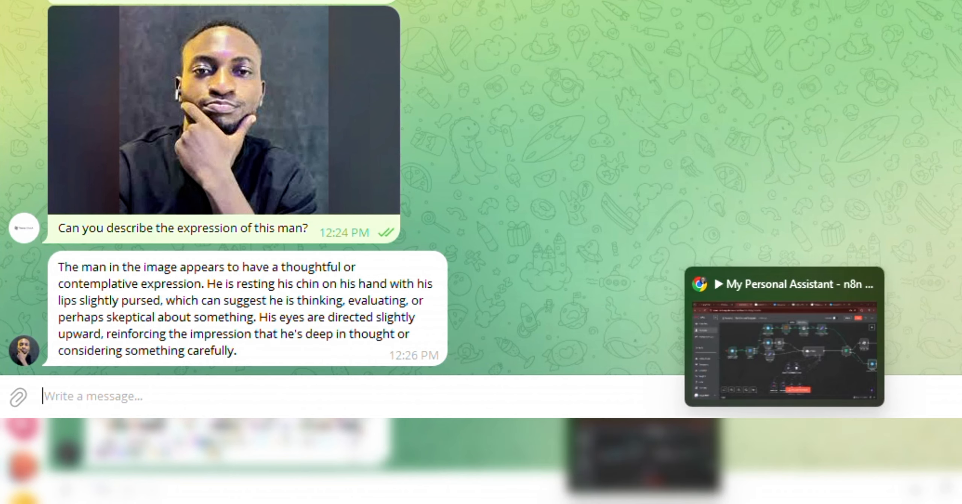
Return to n8n, activate the My Personal Assistant workflow and dismiss the activation notice.
left_click(784, 436)
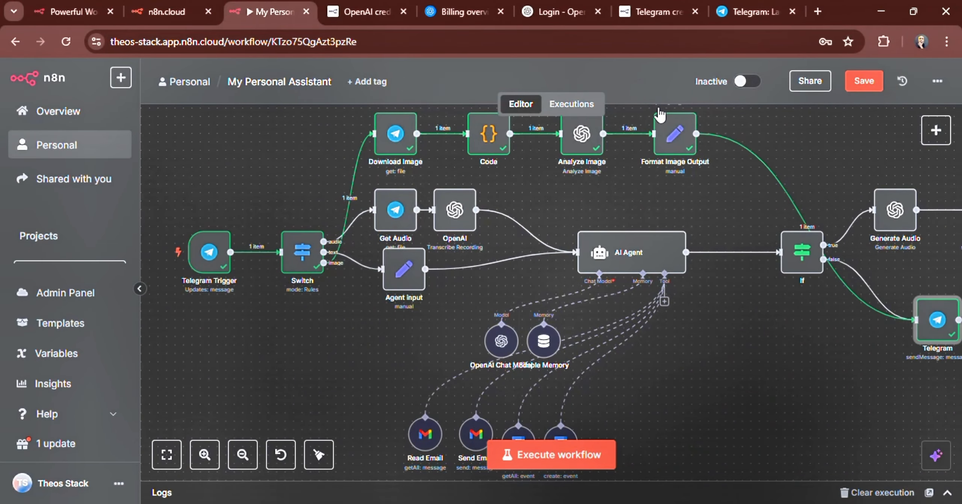
left_click(742, 85)
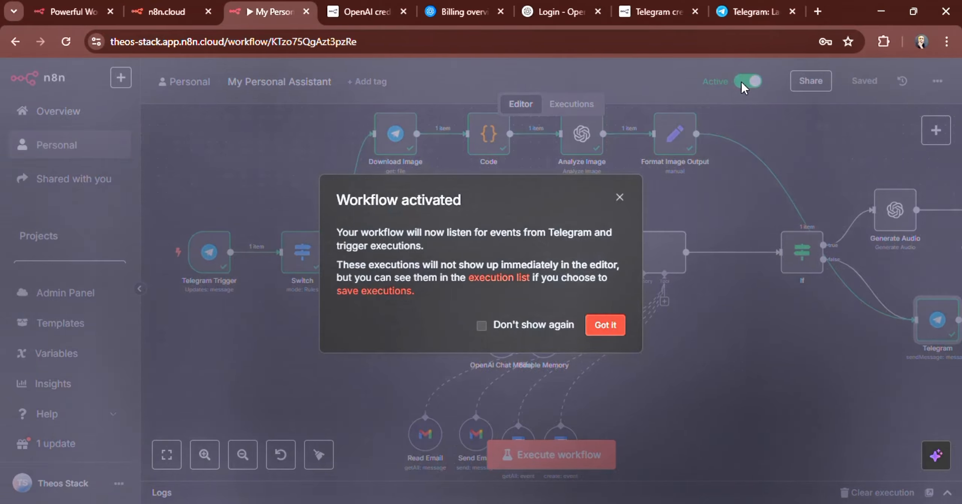
left_click(605, 325)
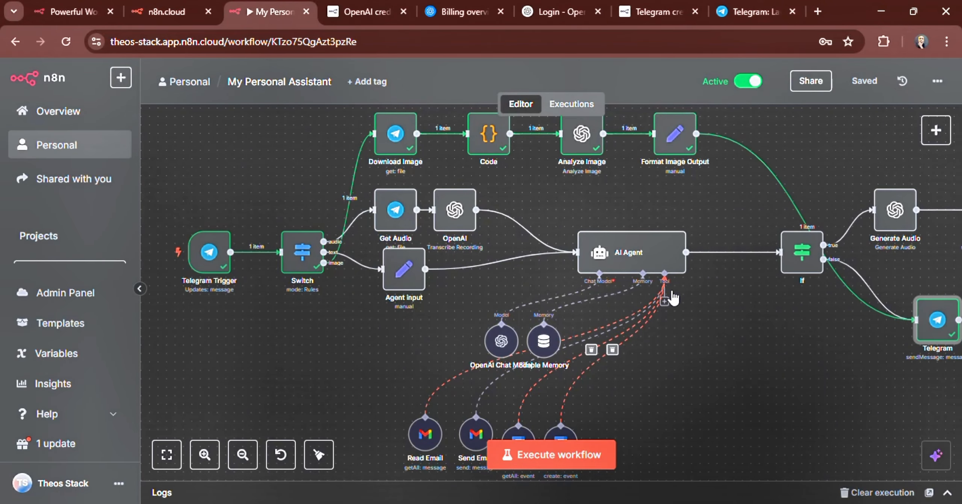
scroll(673, 299, "up", 2)
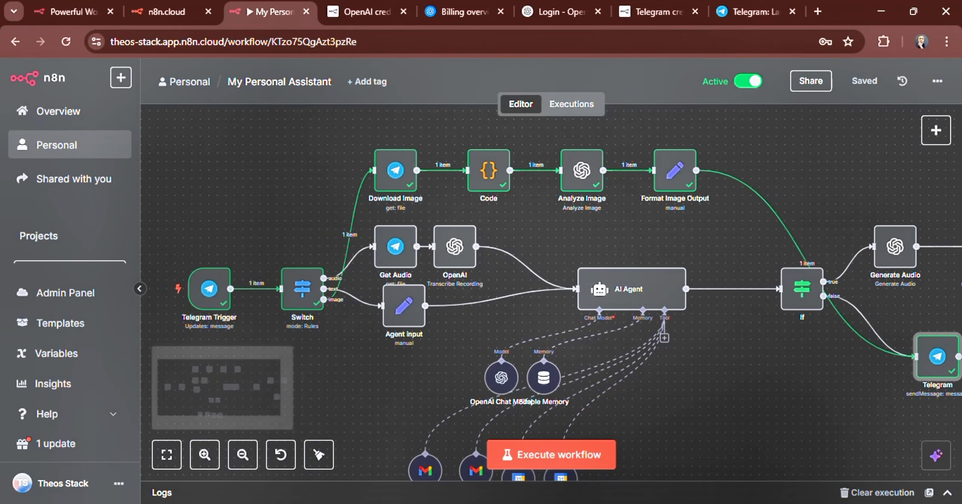
Test the activated workflow with a voice message of about 10 seconds to the Telegram bot and play its audio.mp3 reply.
mouse_move(673, 503)
left_click(665, 453)
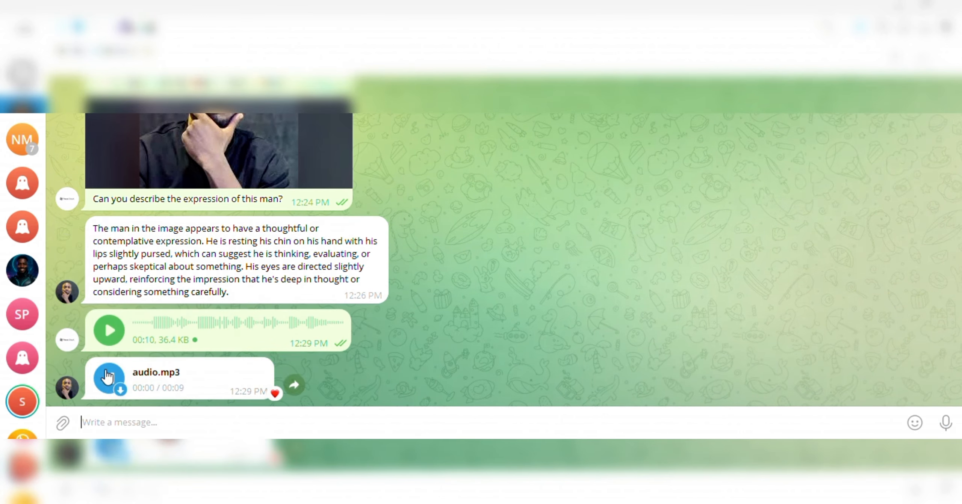
left_click(109, 376)
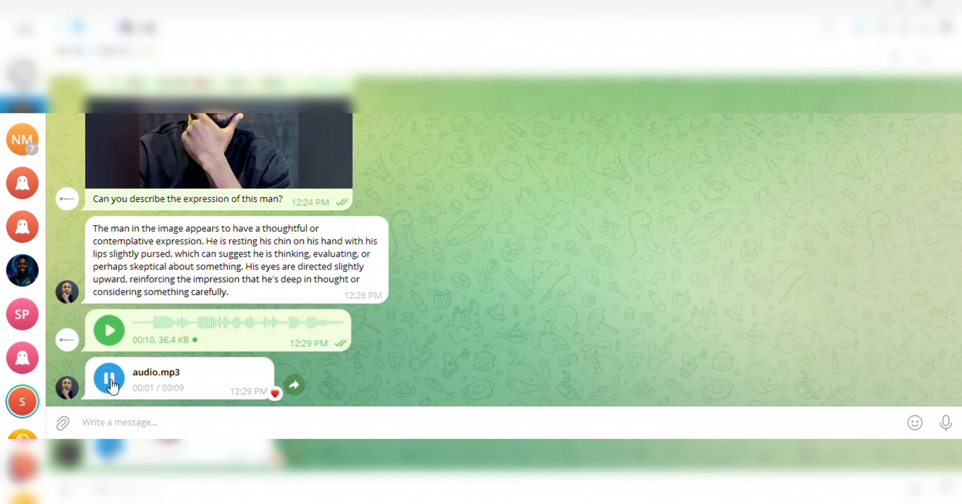